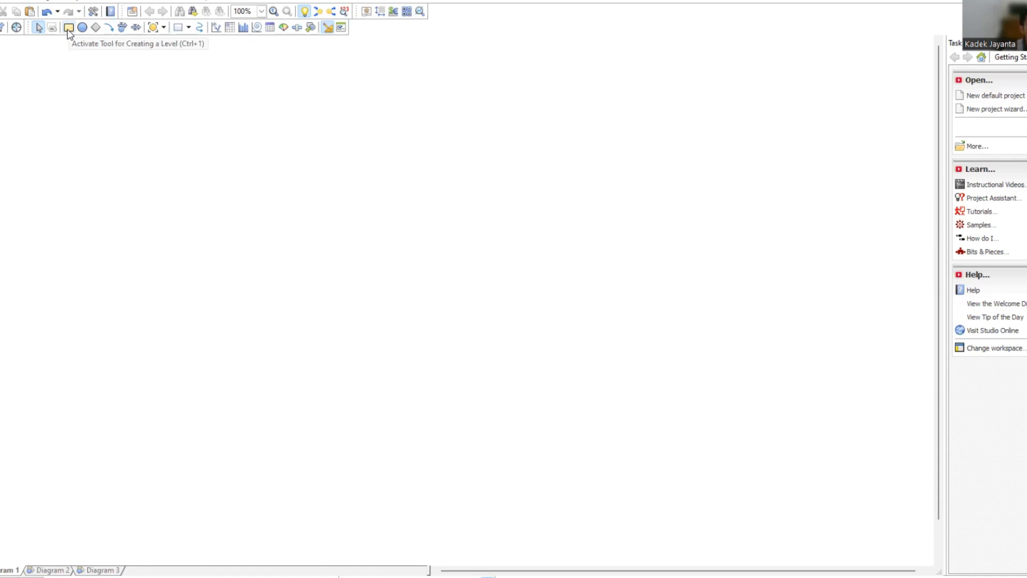
Add a level variable to the empty diagram and name it Populasi Penduduk.
left_click(69, 28)
left_click_drag(57, 129, 88, 152)
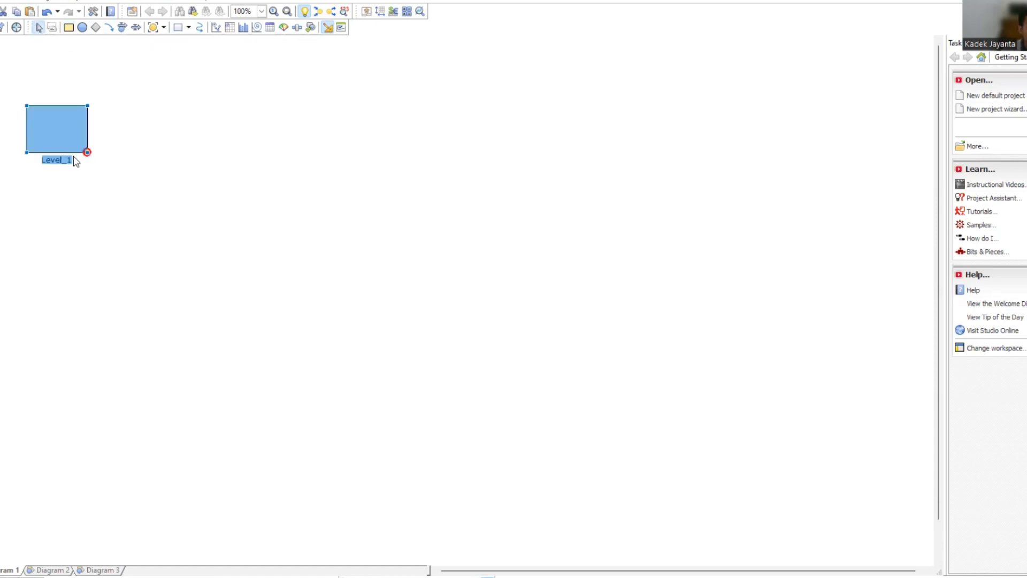
left_click(72, 161)
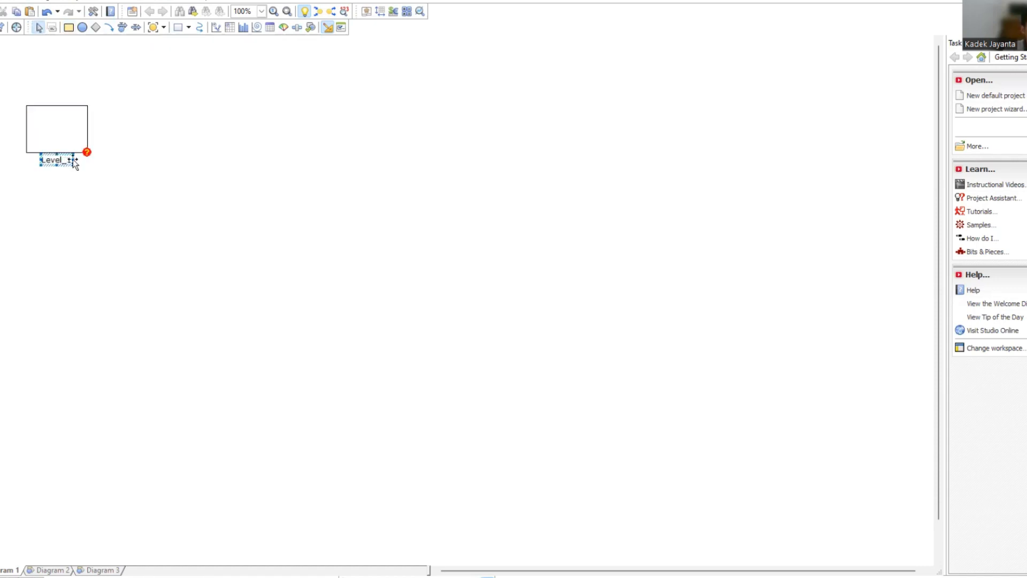
double_click(73, 160)
left_click(641, 171)
left_click(63, 160)
type("Populasi Penduduk")
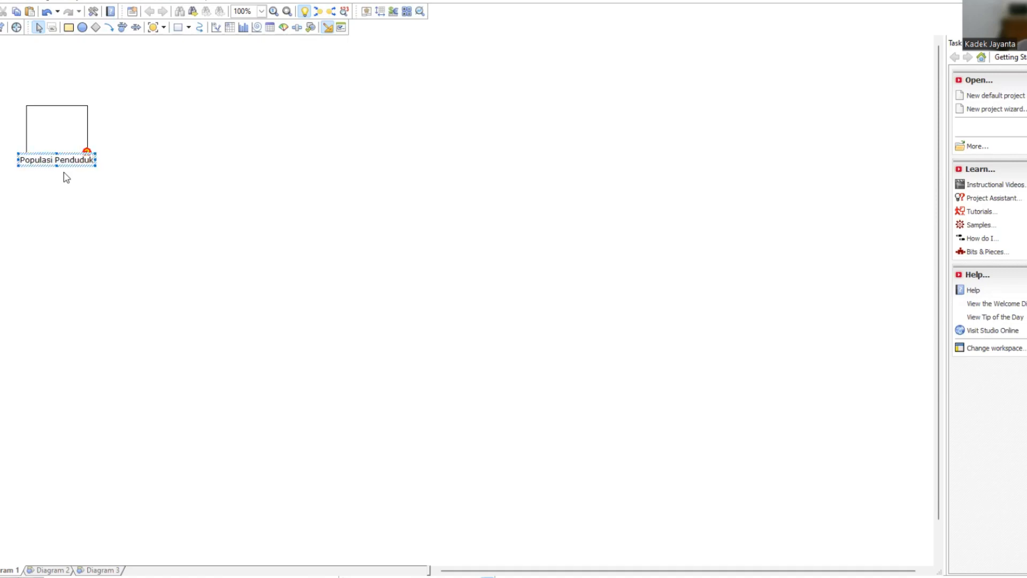
left_click(138, 242)
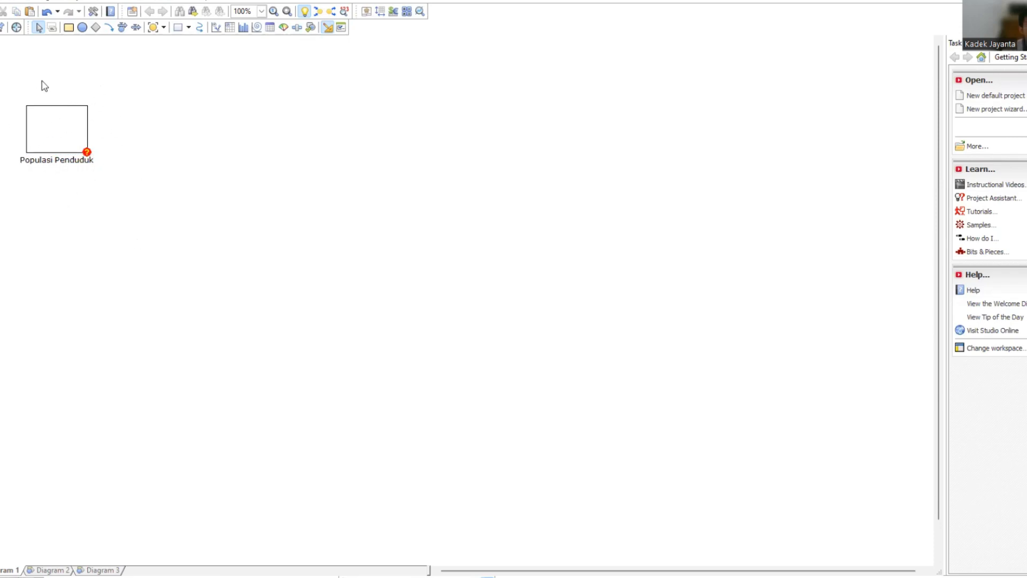
Add a constant above and to the right of the Populasi Penduduk level and name it Penduduk Awal.
left_click(96, 28)
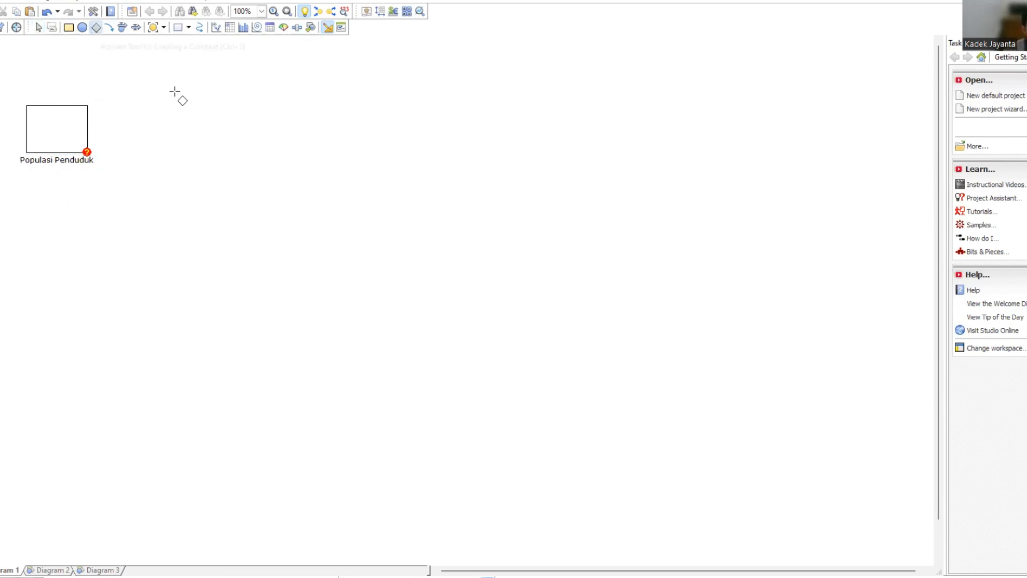
left_click_drag(146, 73, 167, 95)
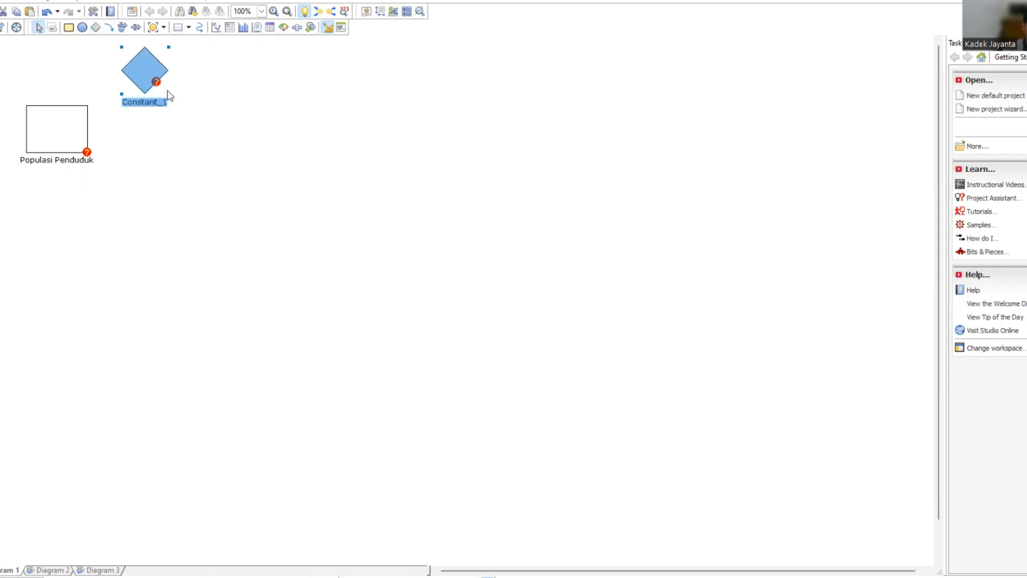
left_click(149, 104)
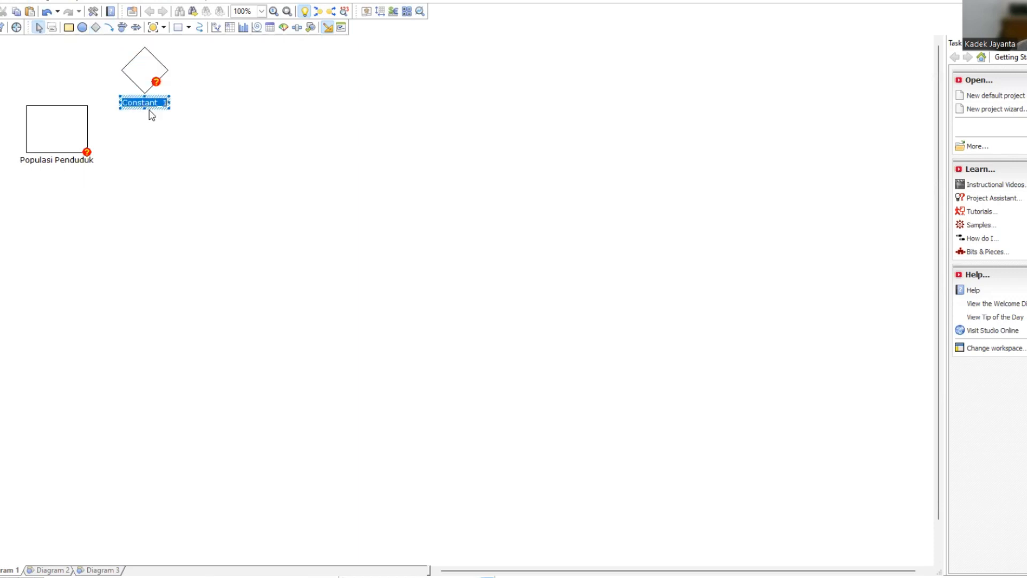
type("Penduduk Awal")
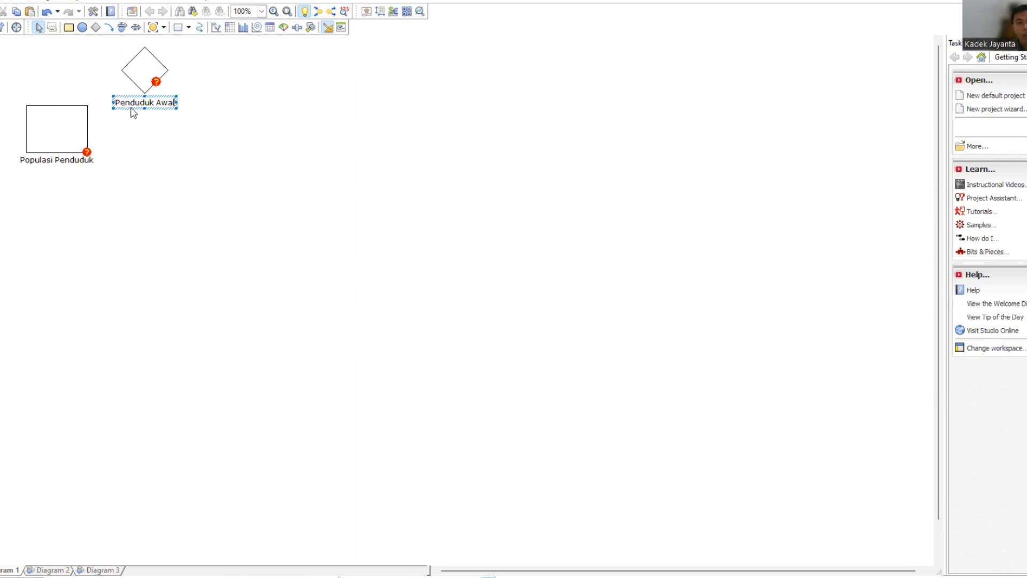
Define the Penduduk Awal constant as 4000 with the Real type.
left_click(139, 69)
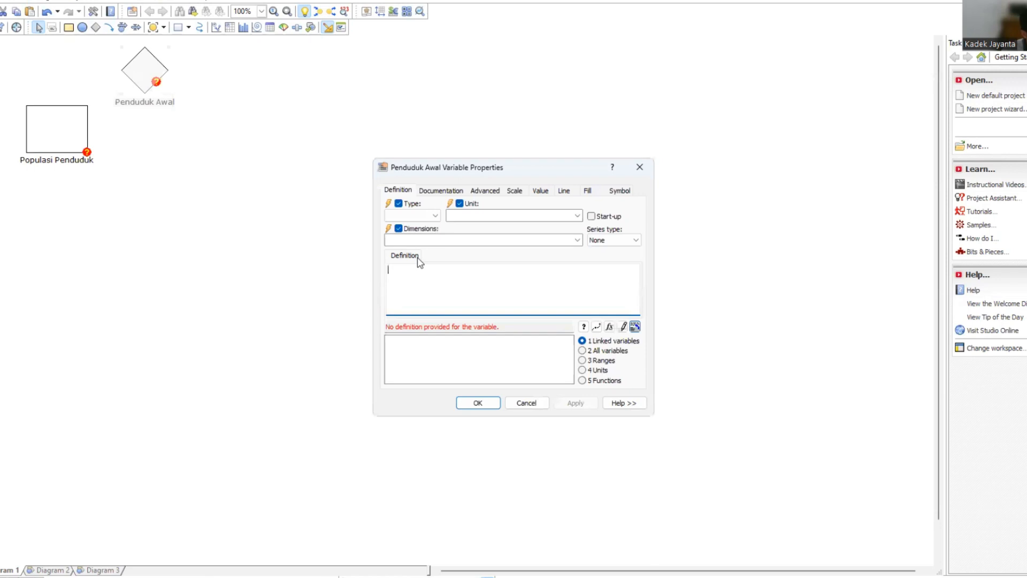
type("4000")
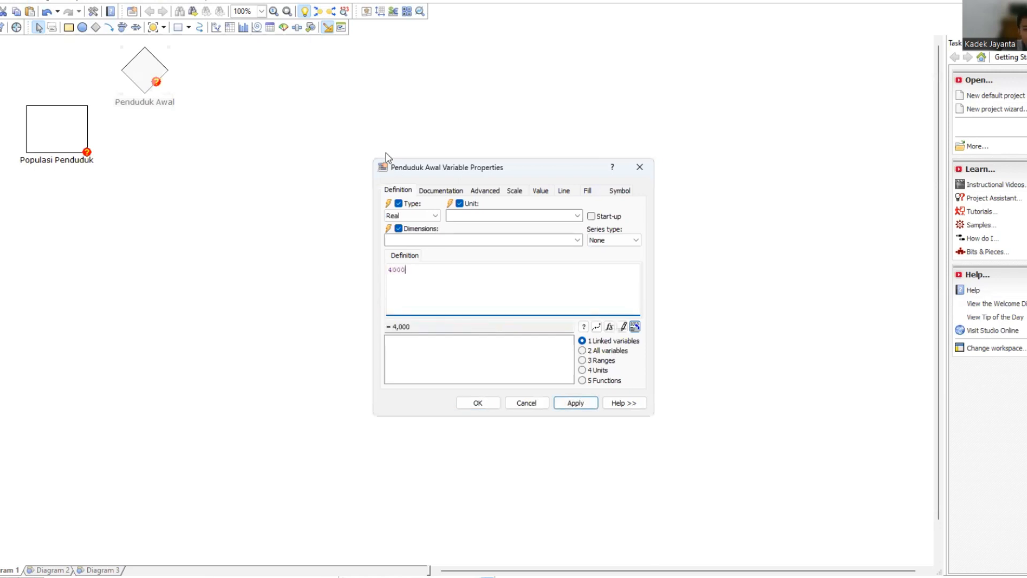
left_click(418, 217)
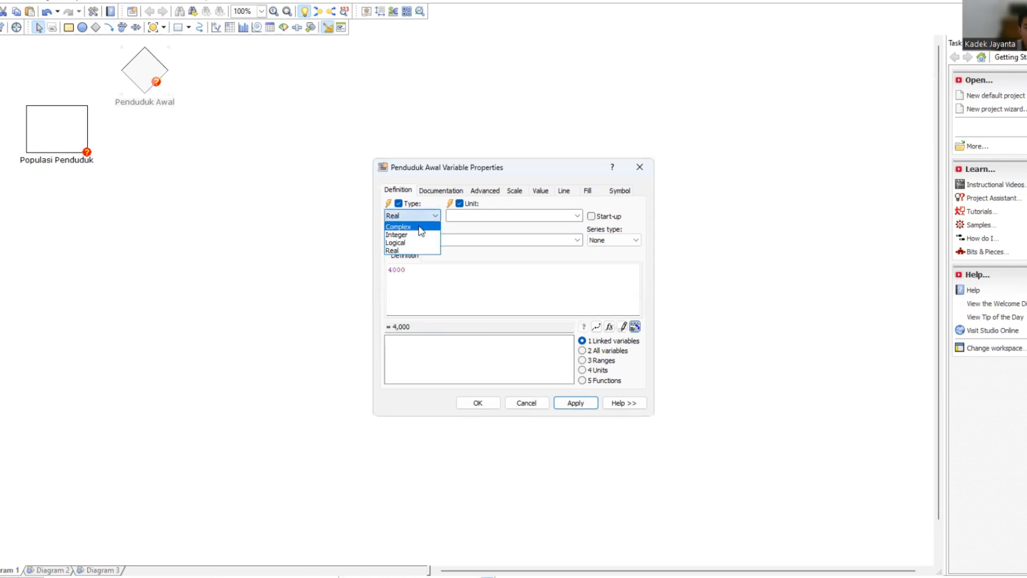
left_click(405, 252)
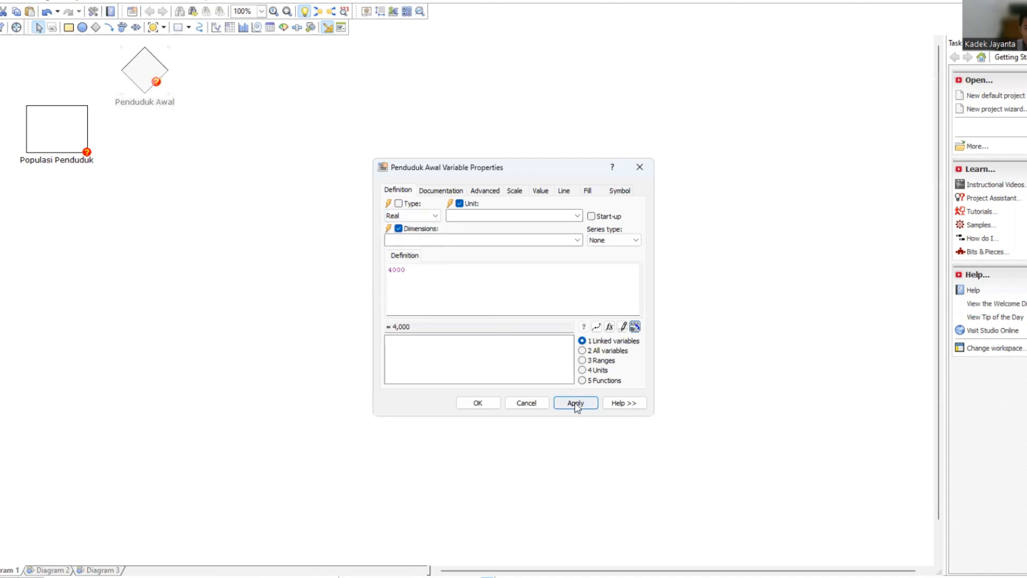
left_click(576, 405)
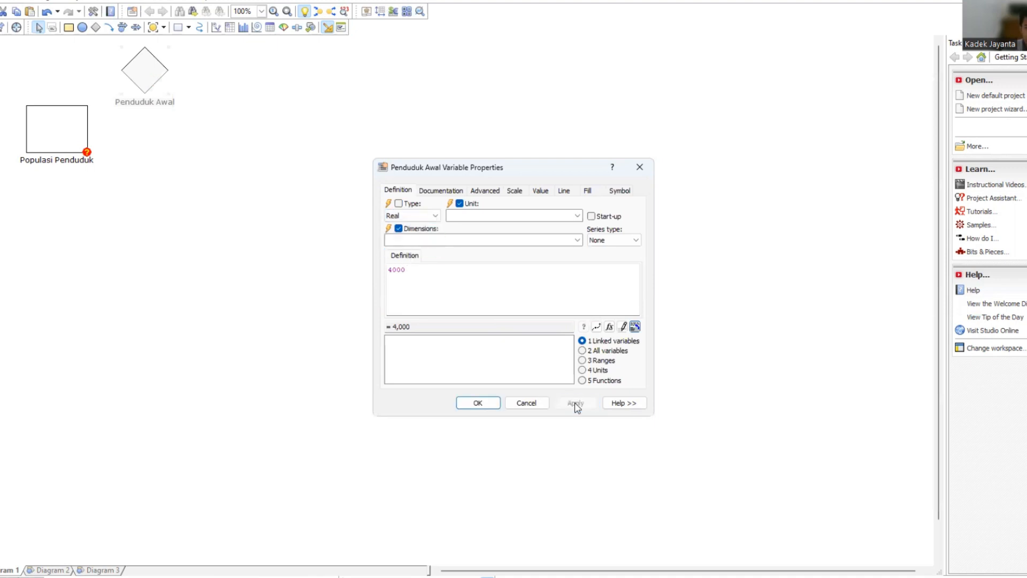
left_click(484, 409)
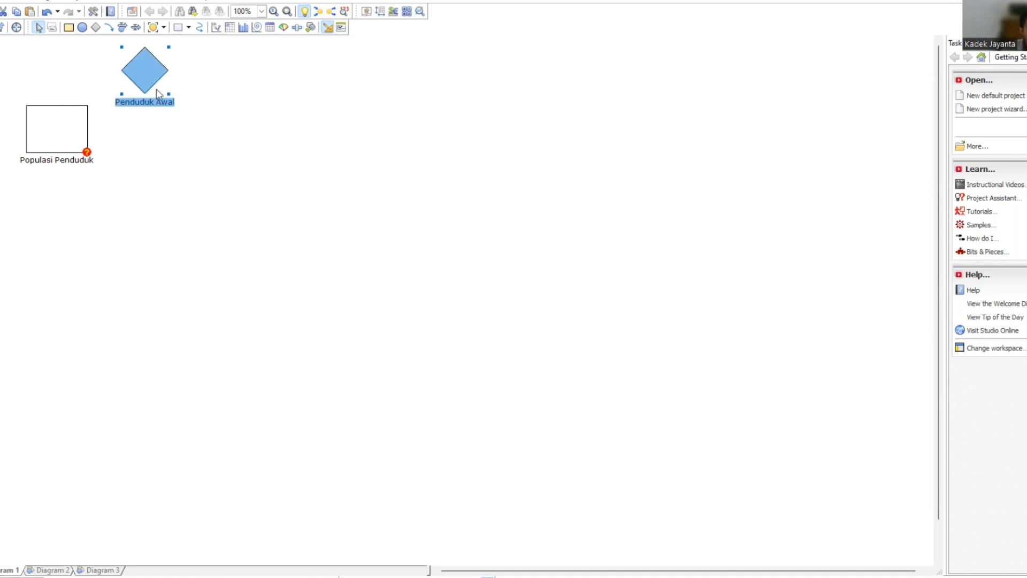
left_click(109, 28)
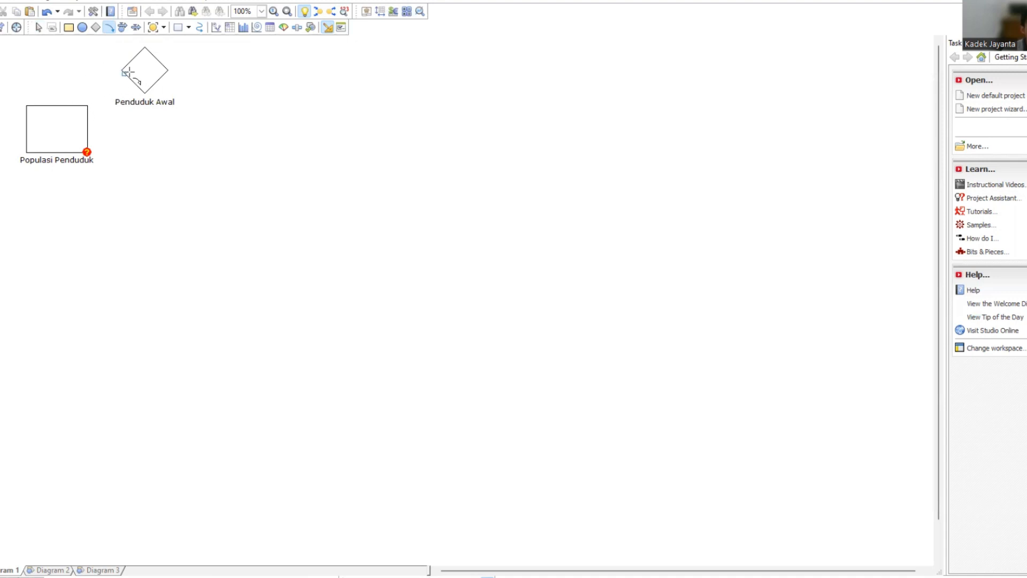
mouse_move(125, 72)
left_mouse_down()
mouse_move(91, 69)
mouse_move(84, 103)
left_mouse_up()
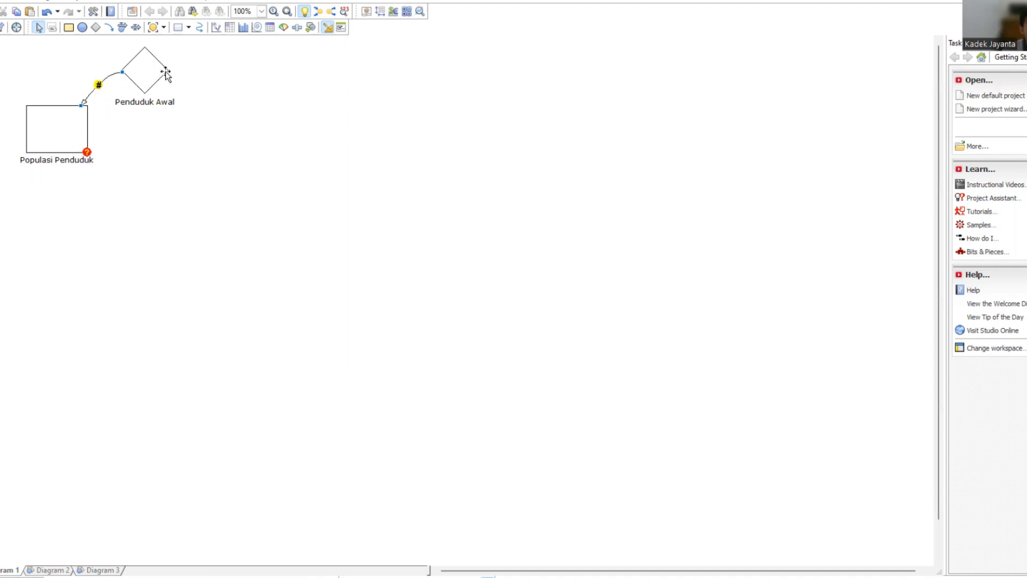
double_click(65, 130)
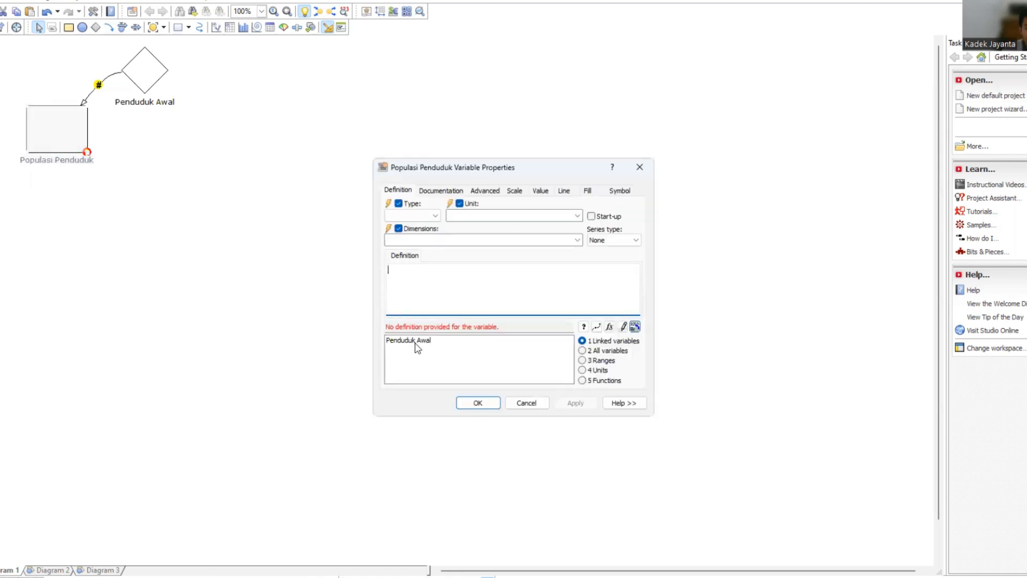
left_click(527, 404)
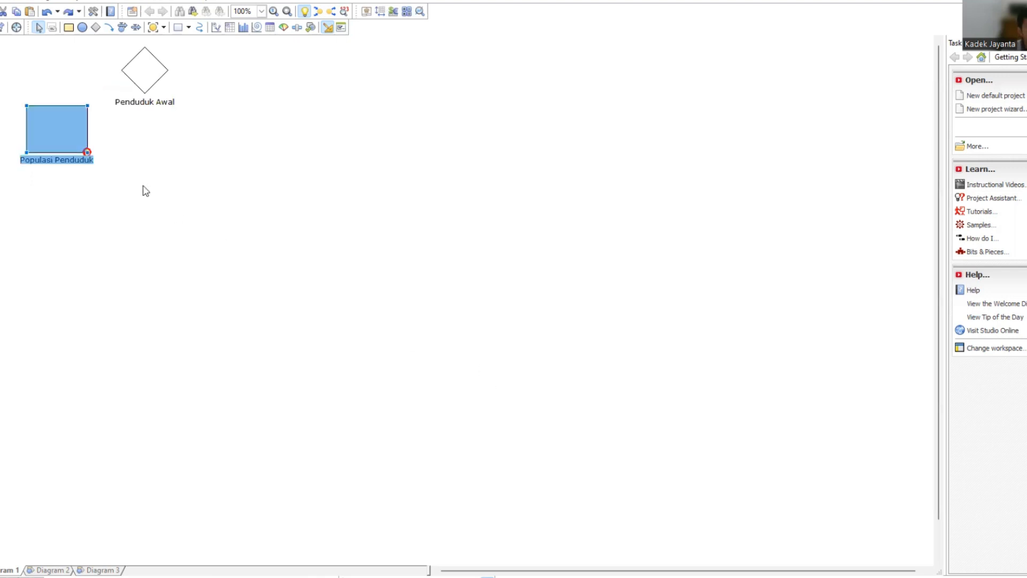
double_click(70, 135)
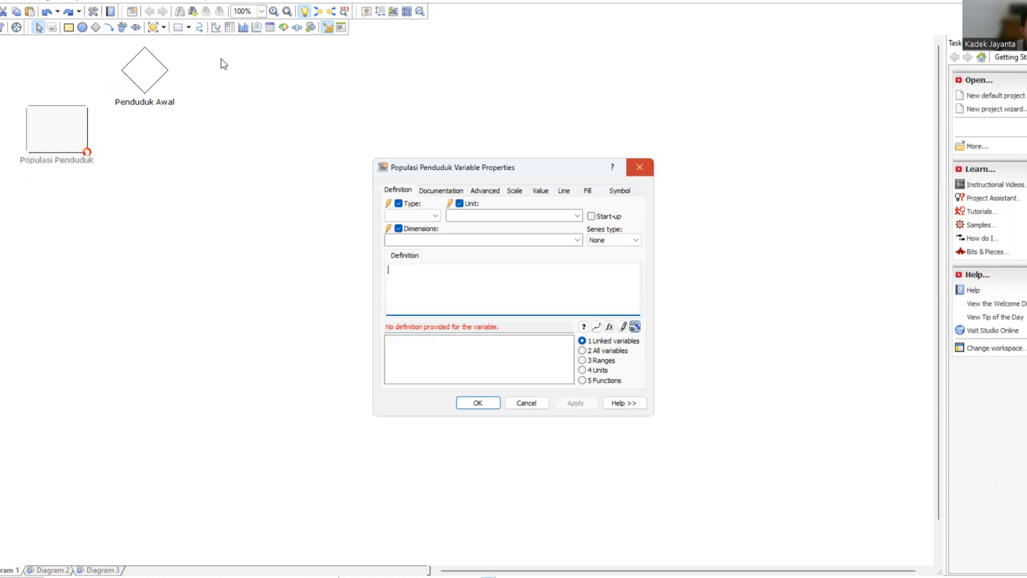
left_click(639, 167)
Link Penduduk Awal to the Populasi Penduduk level and define the level as 'Penduduk Awal'.
left_click(109, 28)
left_click_drag(129, 70, 46, 106)
double_click(69, 144)
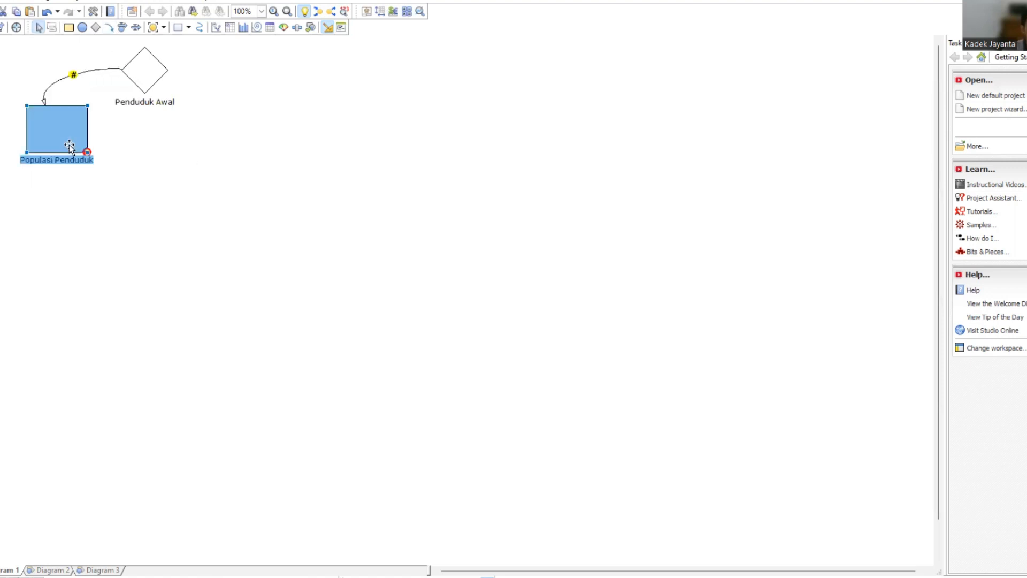
double_click(409, 342)
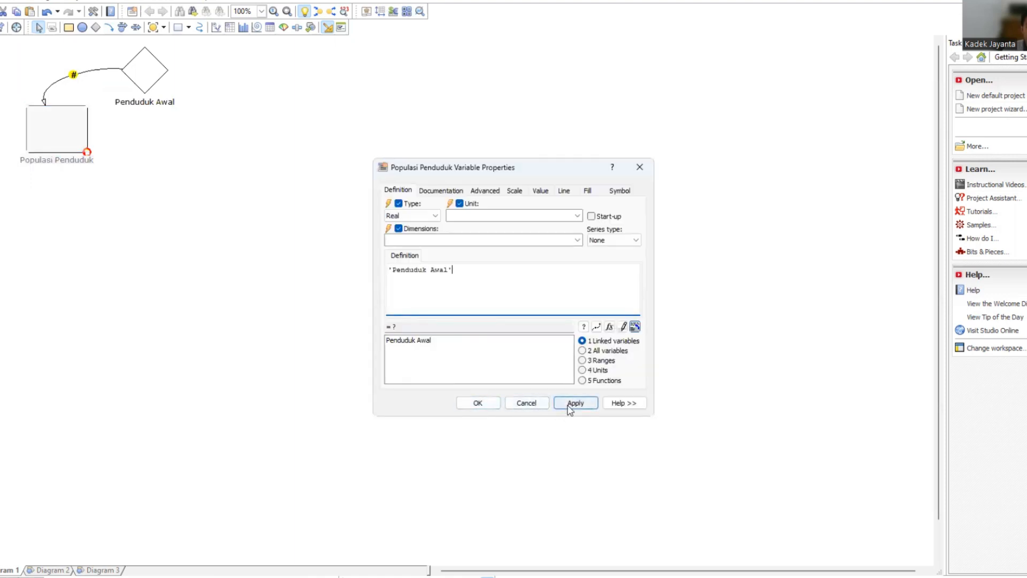
left_click(570, 405)
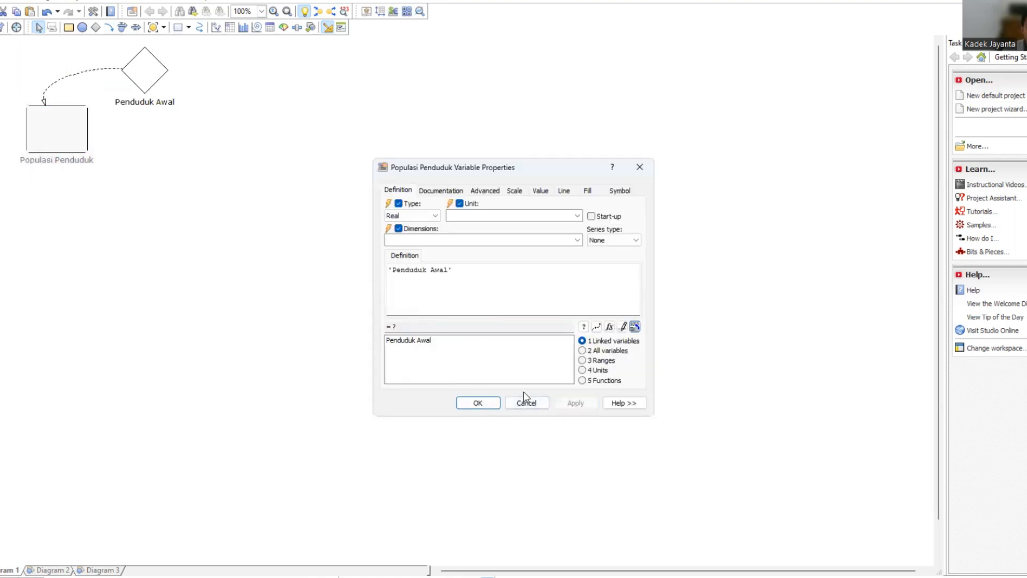
left_click(493, 403)
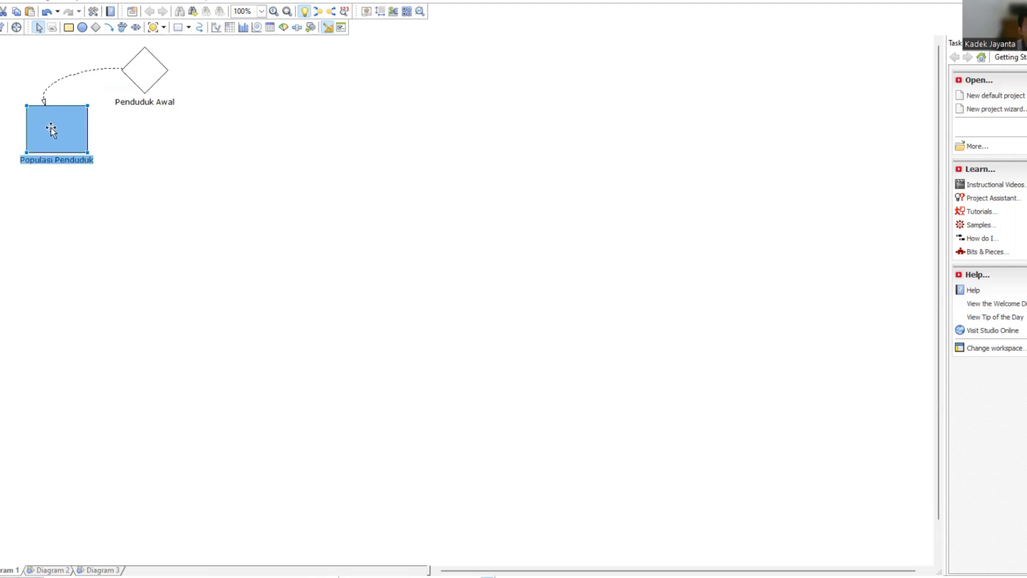
Add a second constant to the left of the Populasi Penduduk level.
mouse_move(69, 127)
left_click(96, 28)
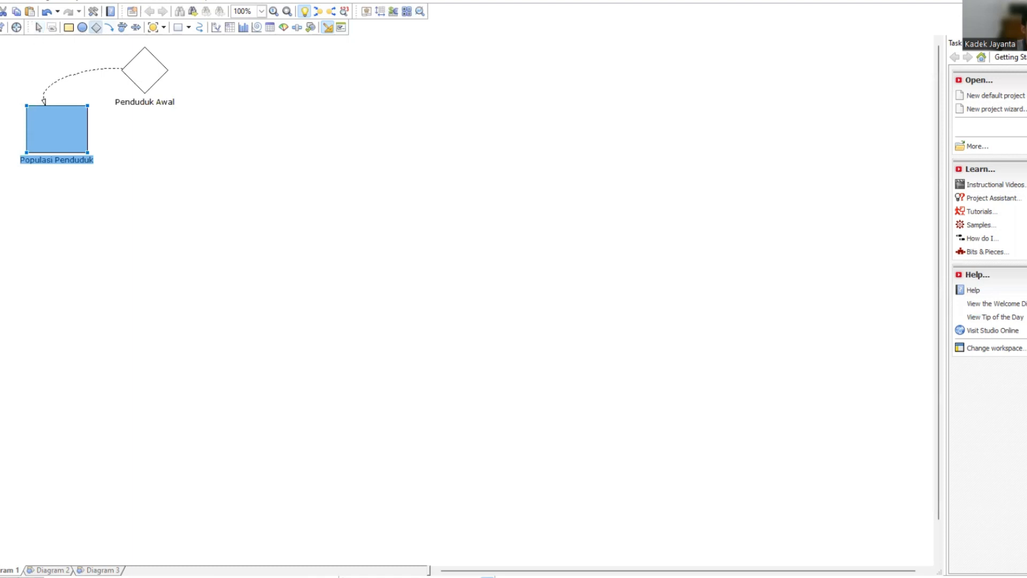
key("Escape")
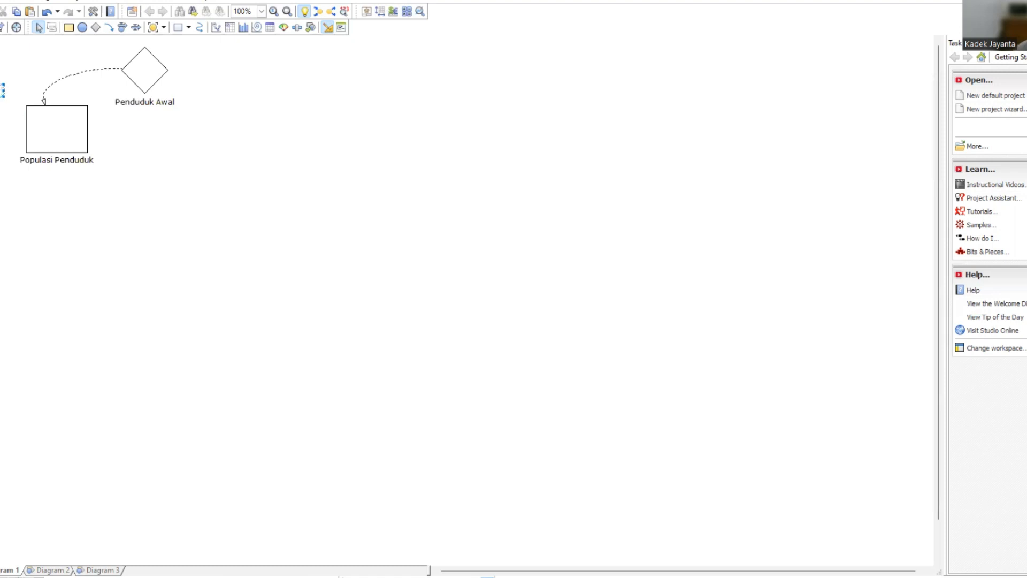
type("Penduduk")
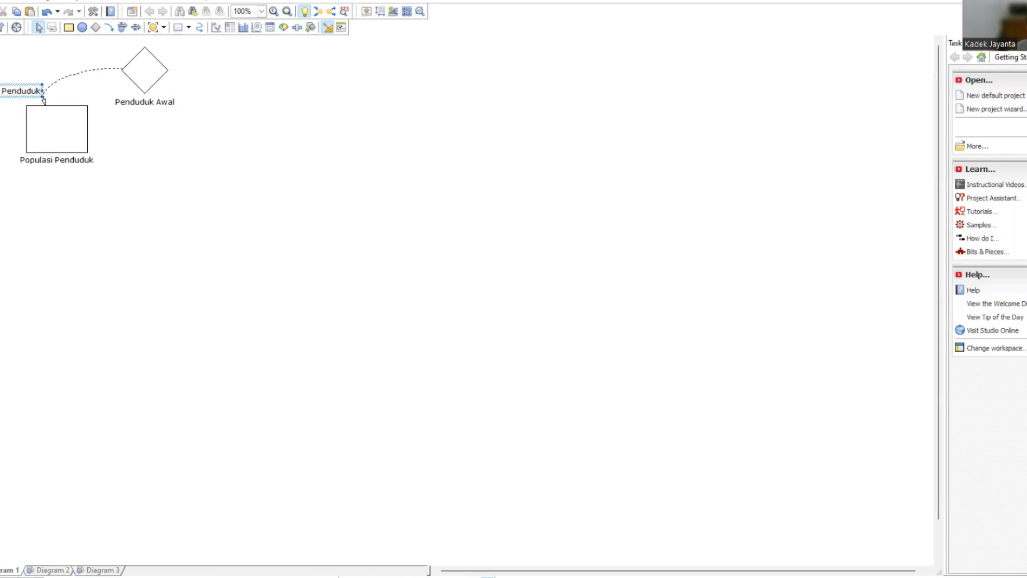
left_click(1, 90)
key("BackSpace")
key("BackSpace")
key("BackSpace")
key("BackSpace")
key("BackSpace")
key("BackSpace")
key("BackSpace")
key("BackSpace")
key("BackSpace")
key("BackSpace")
key("BackSpace")
key("BackSpace")
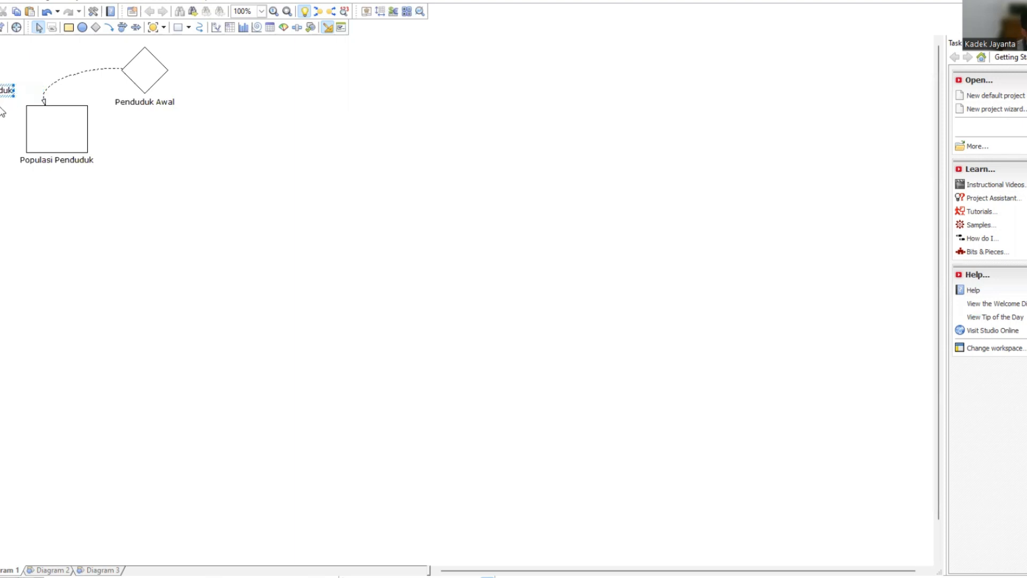
key("ctrl+z")
double_click(7, 106)
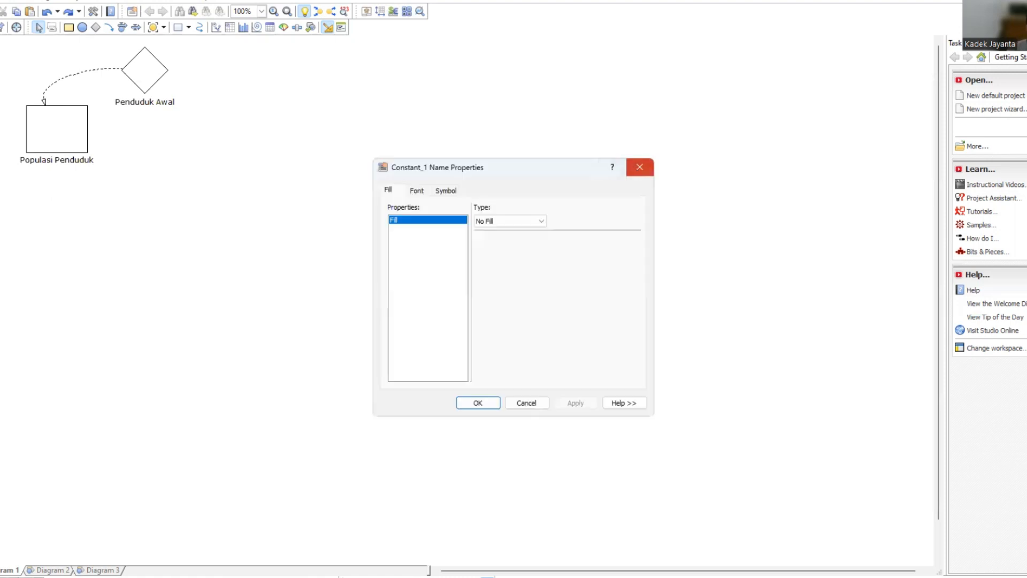
left_click(637, 168)
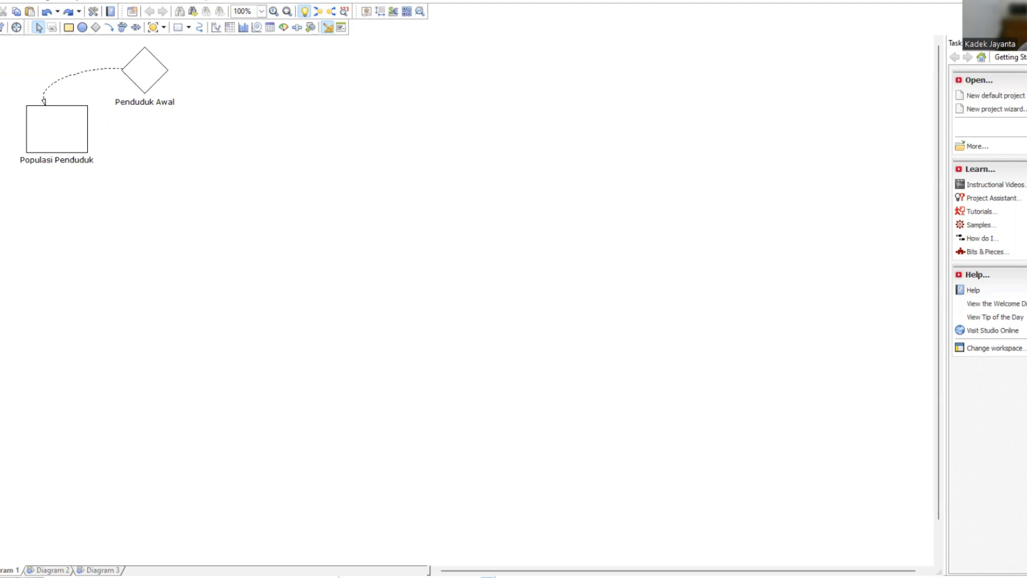
Name the new constant Koef Pertumbuhan Penduduk and define its value as 0.2.
type("t")
type("Penduduk")
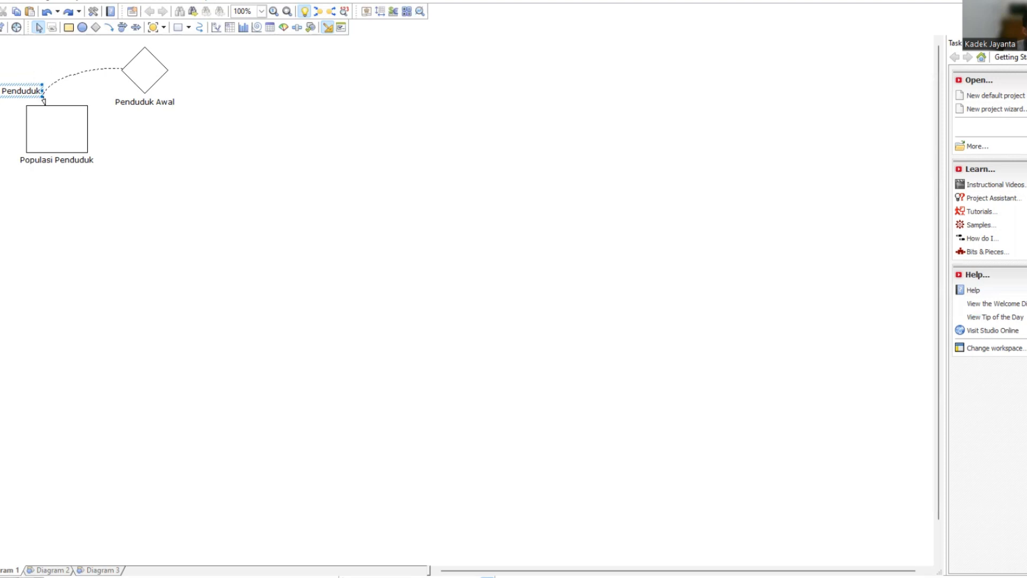
key("Return")
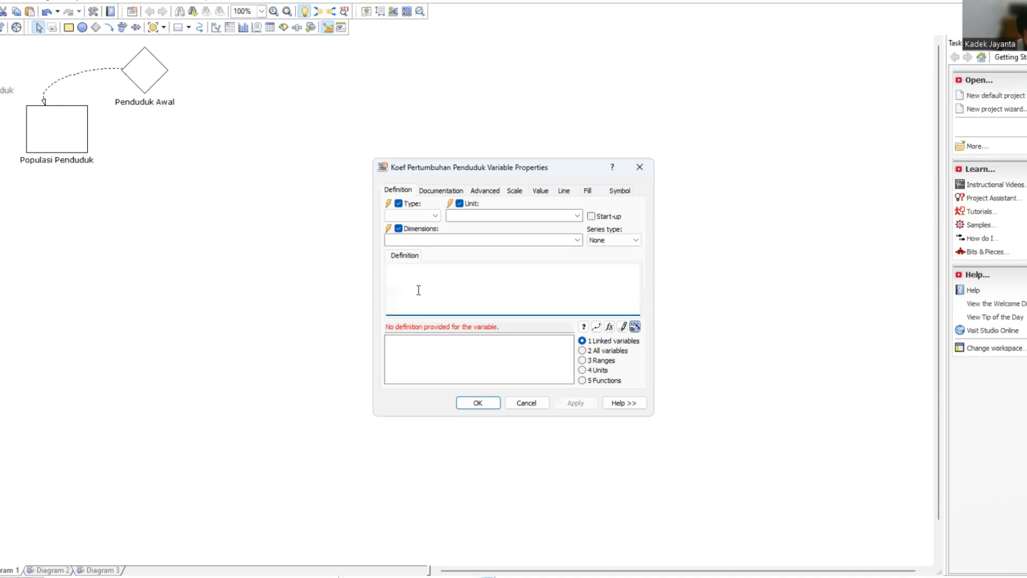
type("0")
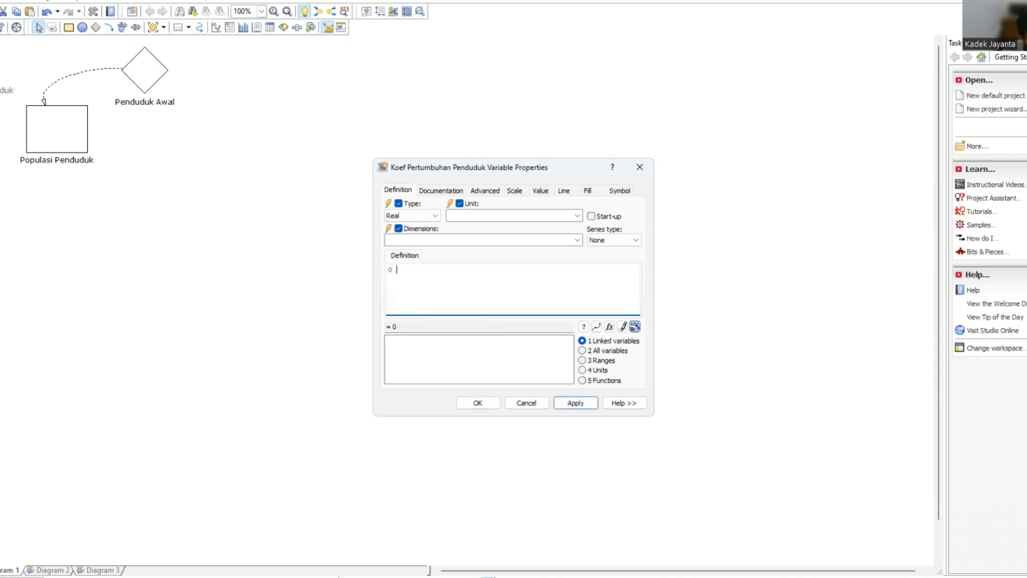
type(".2")
left_click(572, 402)
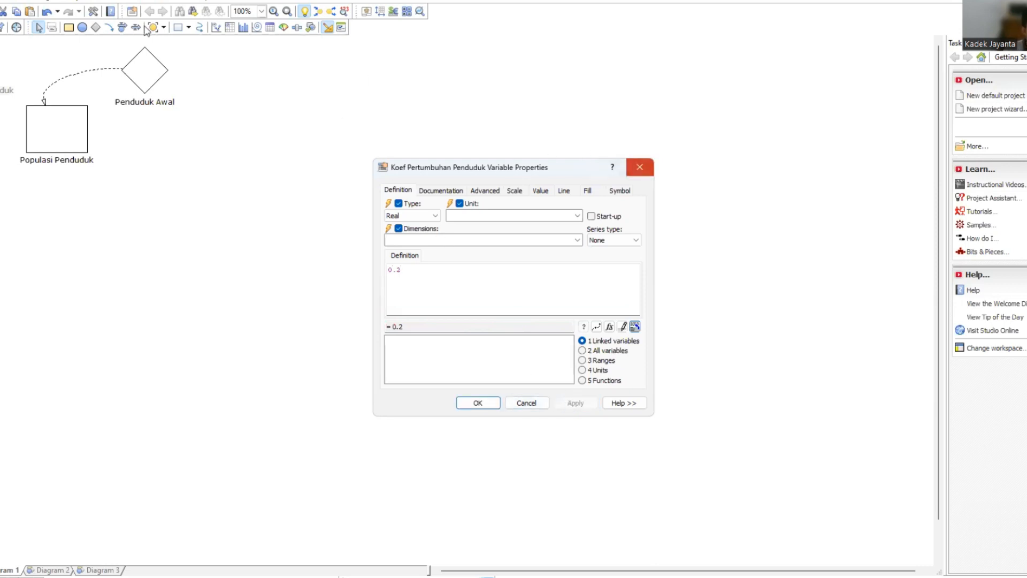
Draw a flow with rate into the left side of the Populasi Penduduk level and name its rate Pertumbuhan.
left_click(123, 28)
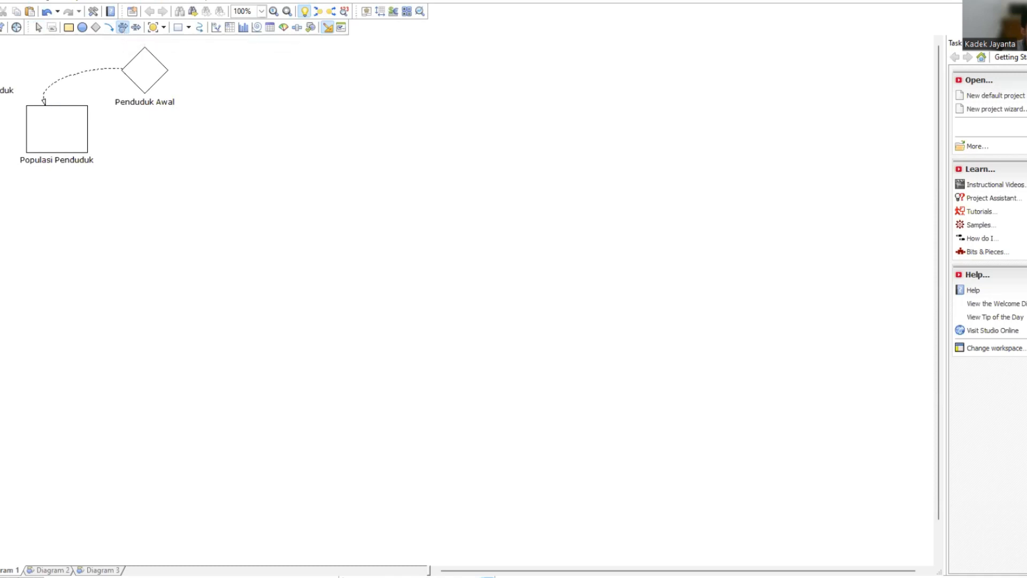
left_click_drag(0, 134, 5, 133)
left_click_drag(12, 141, 30, 136)
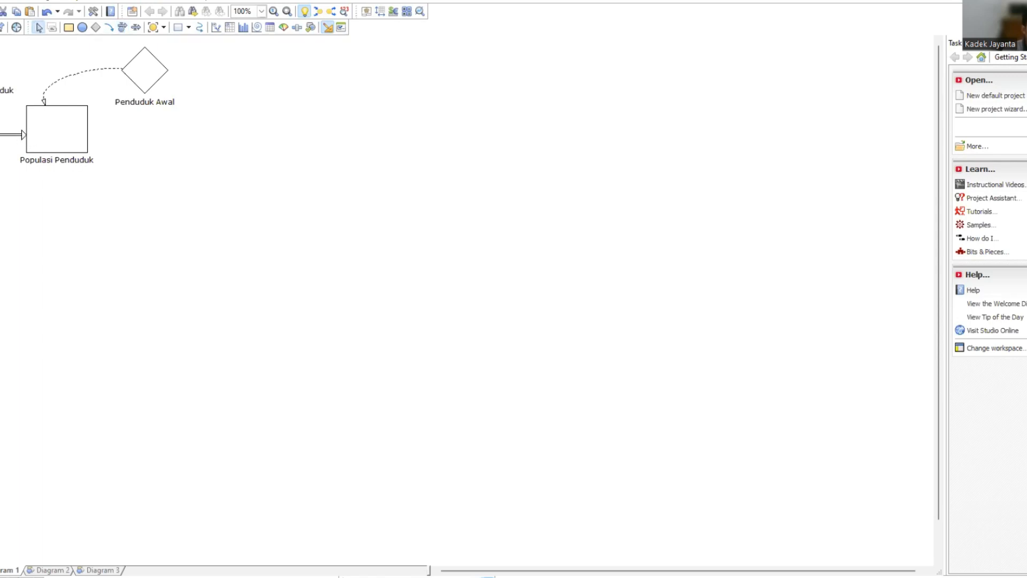
double_click(0, 163)
type("Pertumbuhan")
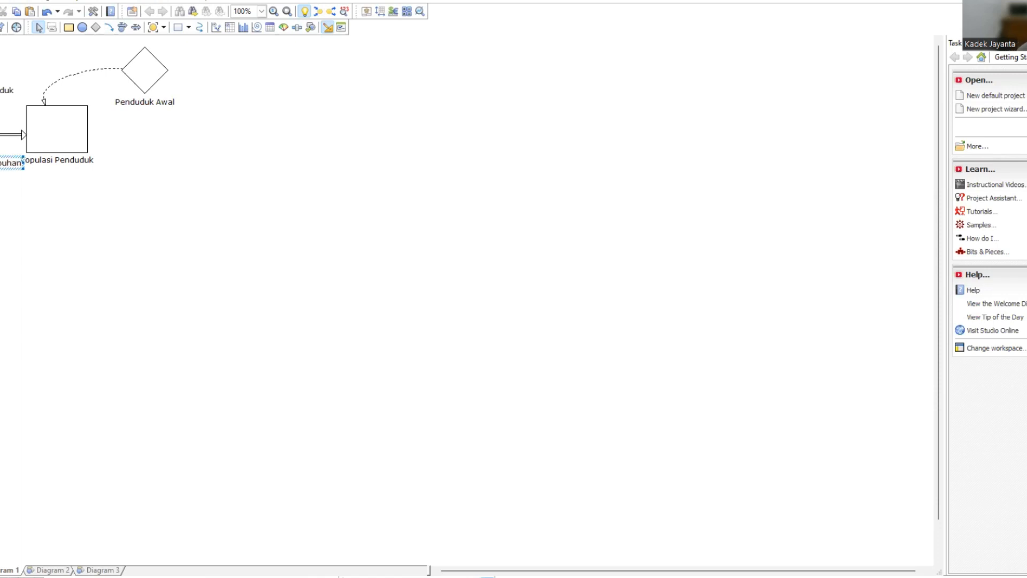
type(" Pe")
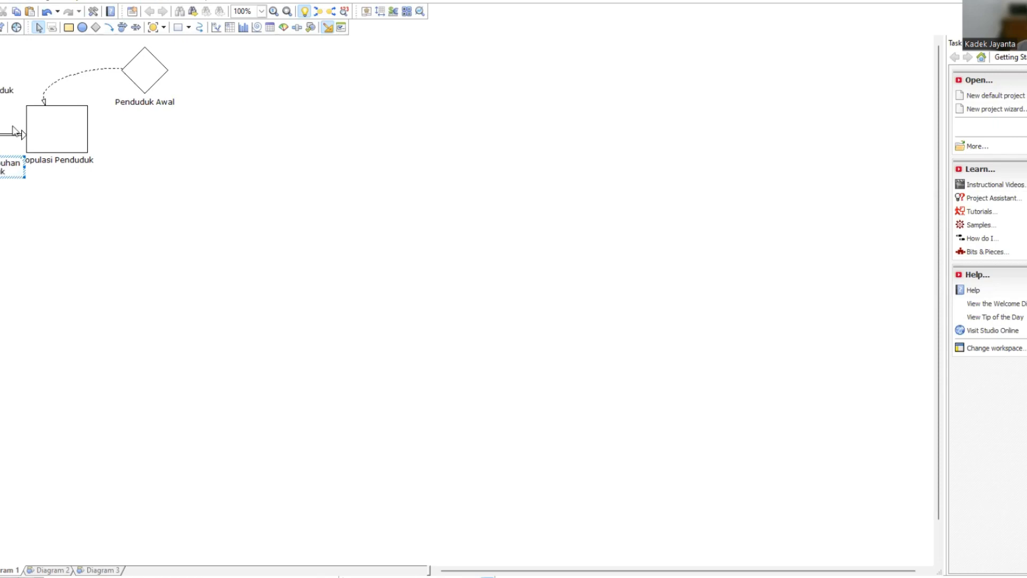
Complete the rate's name as Laju Pertumbuhan Penduduk and move the Koef Pertumbuhan Penduduk label up and to the right, above the Populasi Penduduk level.
left_click(5, 91)
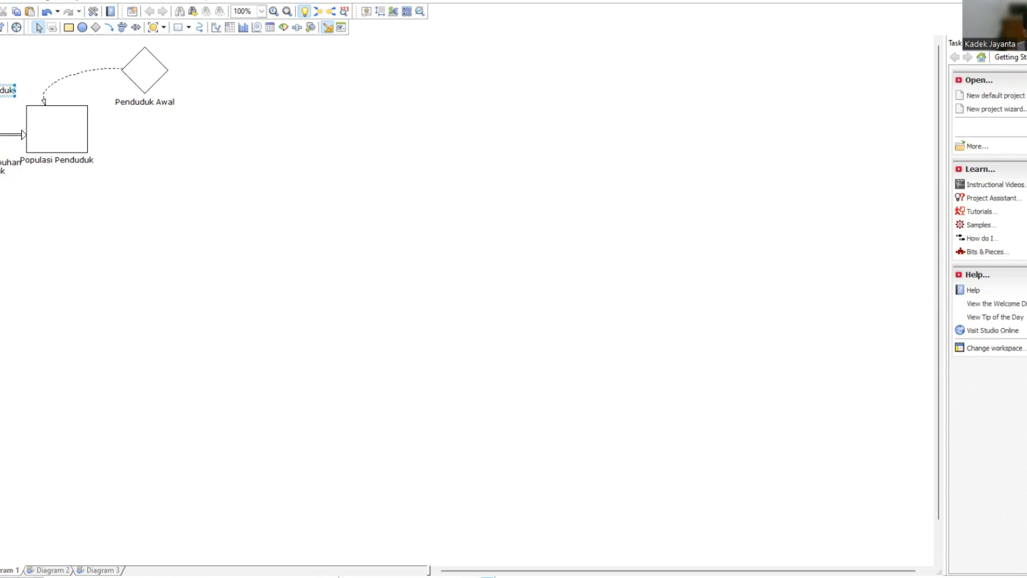
left_click_drag(1, 92, 39, 64)
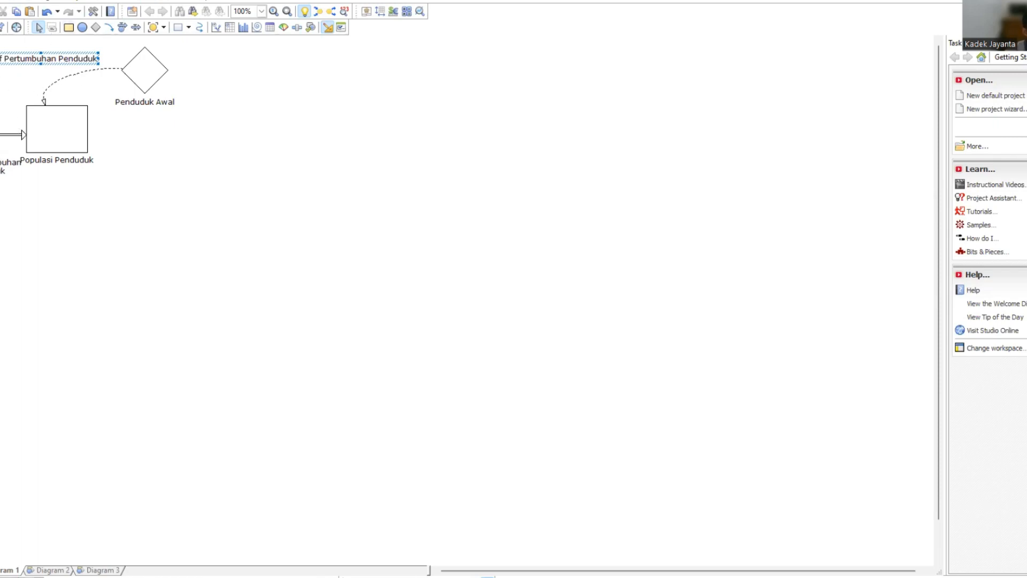
Link both the Koef Pertumbuhan Penduduk constant and the Populasi Penduduk level to the Laju Pertumbuhan Penduduk rate.
left_click(110, 30)
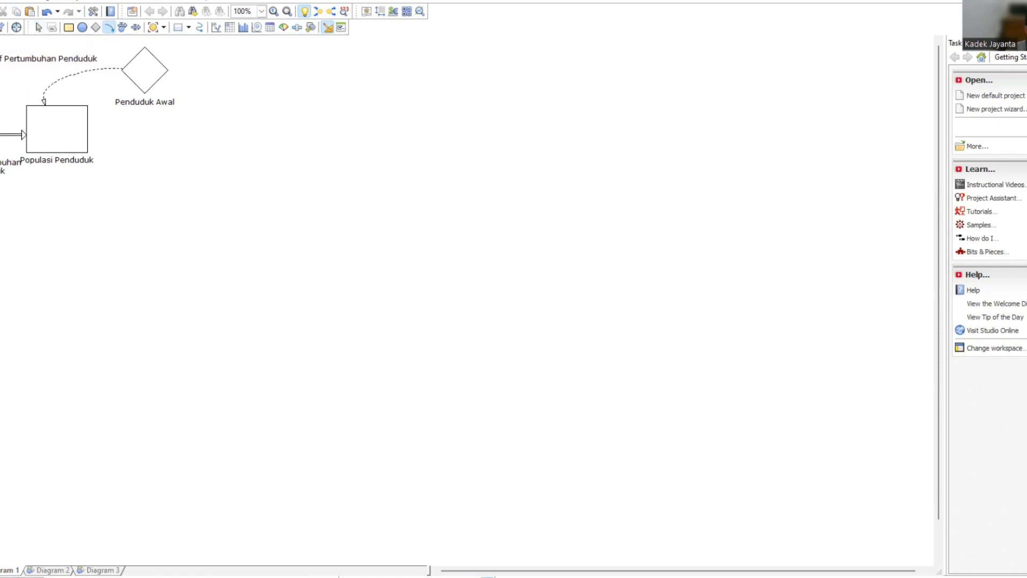
left_click_drag(0, 69, 0, 135)
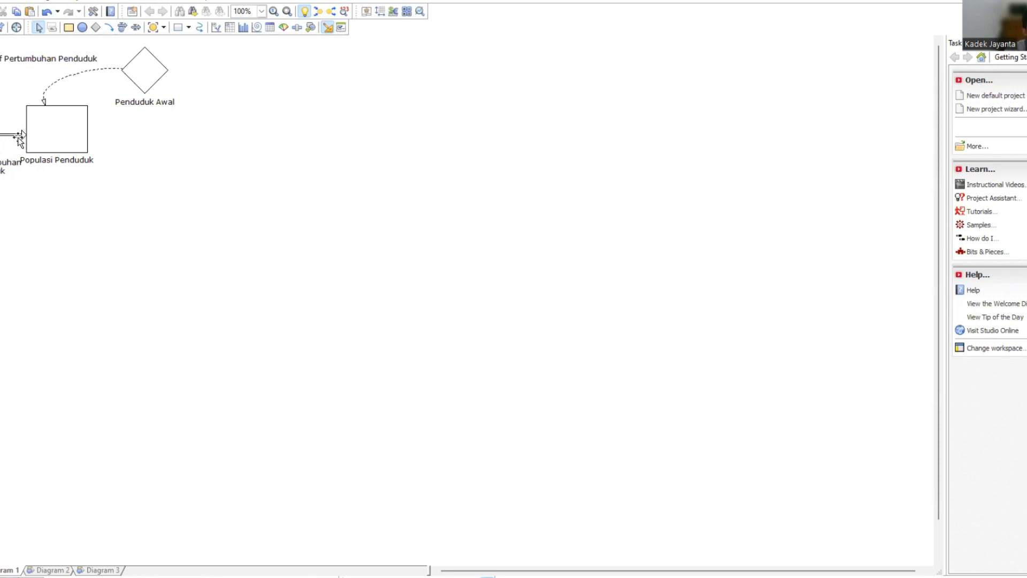
left_click(109, 27)
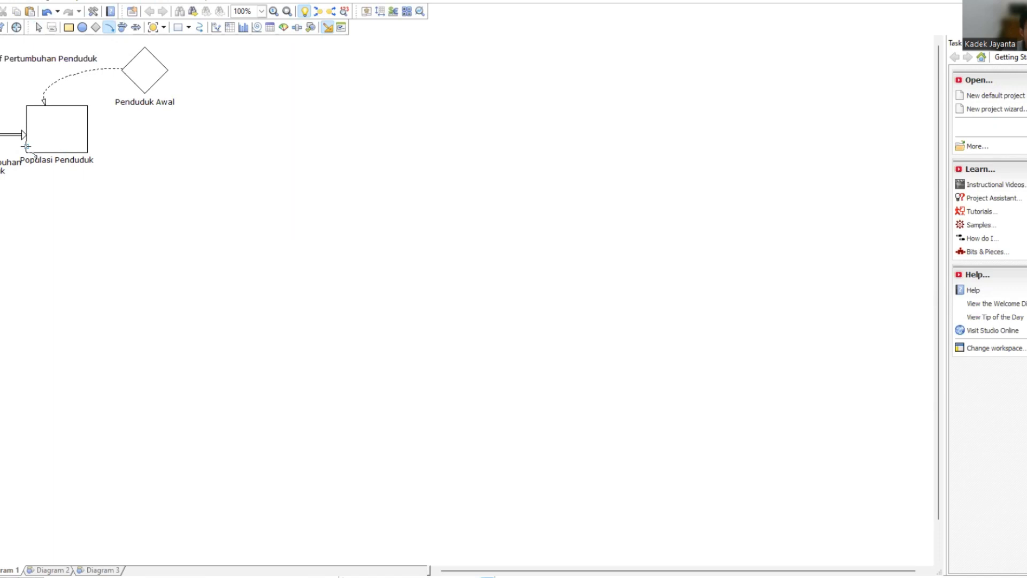
left_click_drag(26, 145, 1, 147)
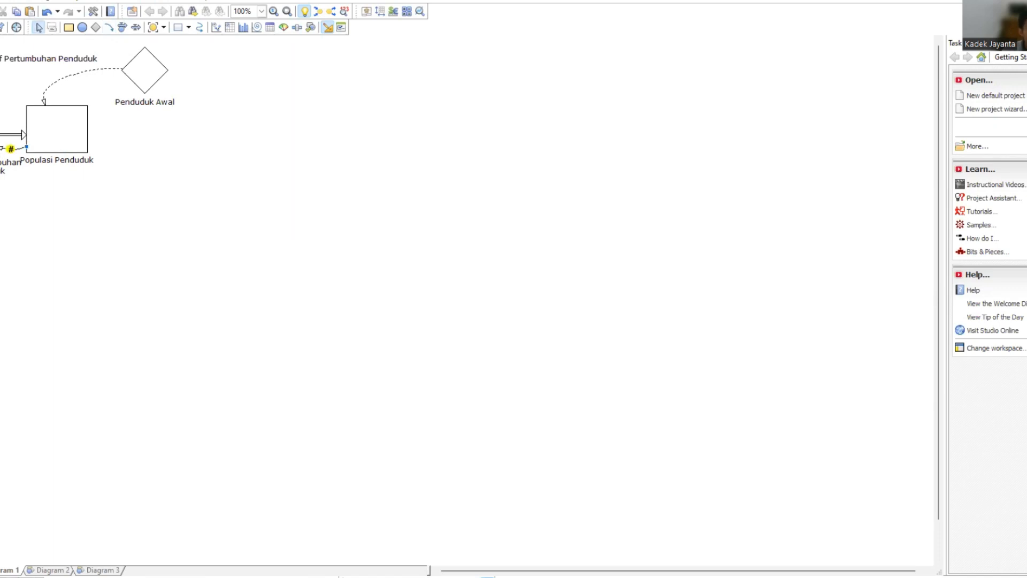
Define the Laju Pertumbuhan Penduduk rate as 'Koef Pertumbuhan Penduduk'*'Populasi Penduduk'.
double_click(11, 149)
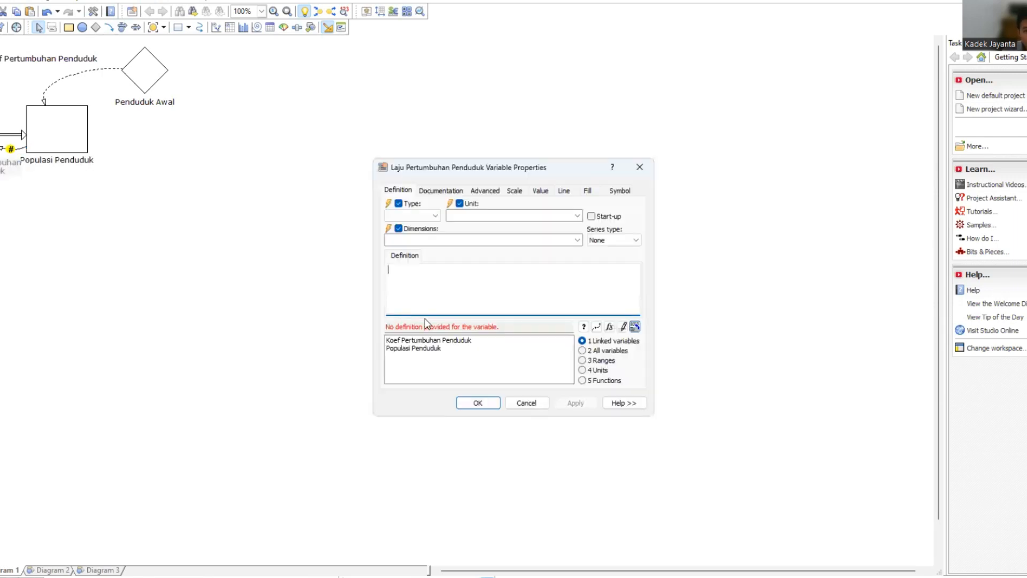
double_click(450, 341)
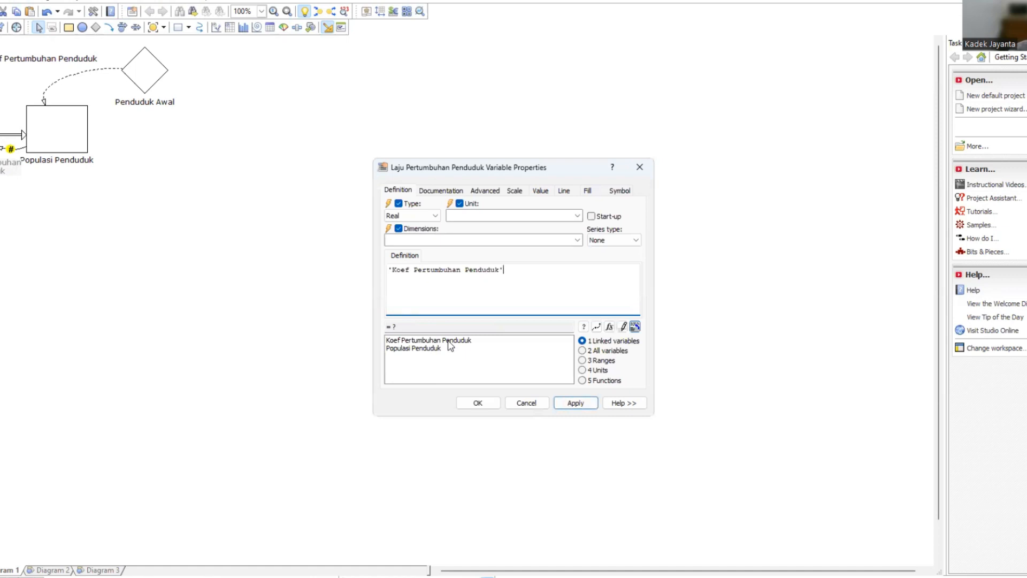
double_click(435, 348)
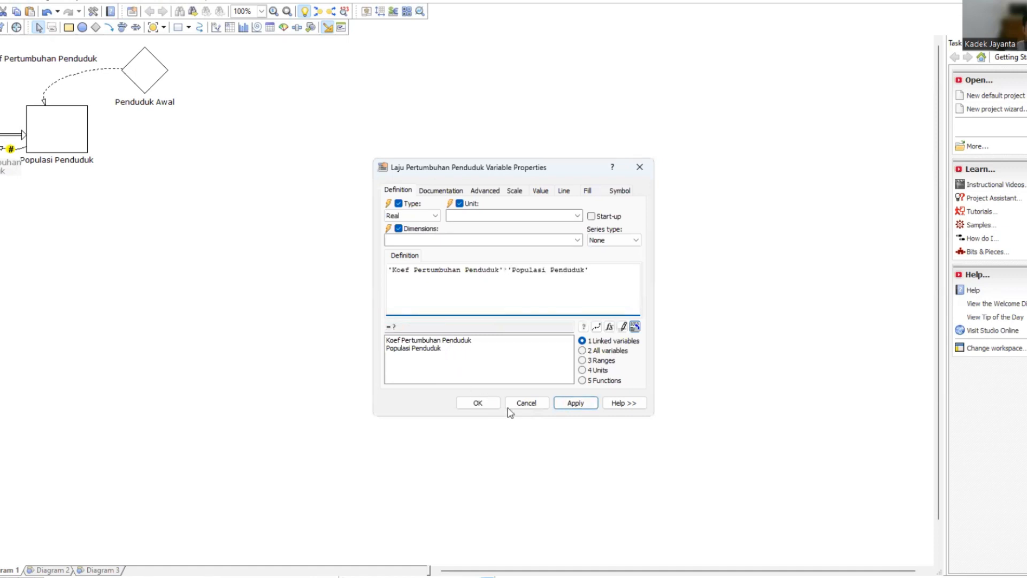
left_click(575, 404)
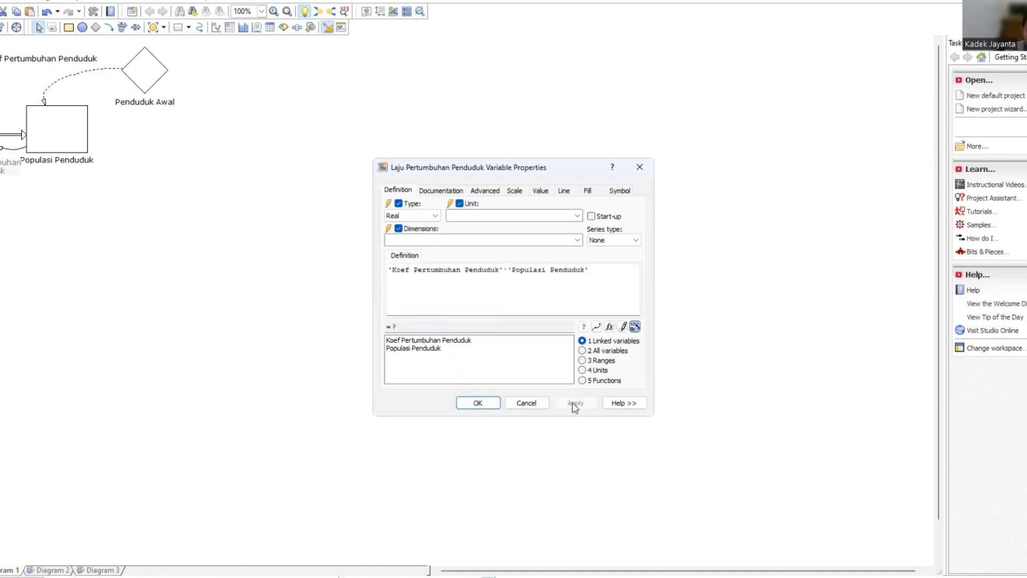
left_click(485, 404)
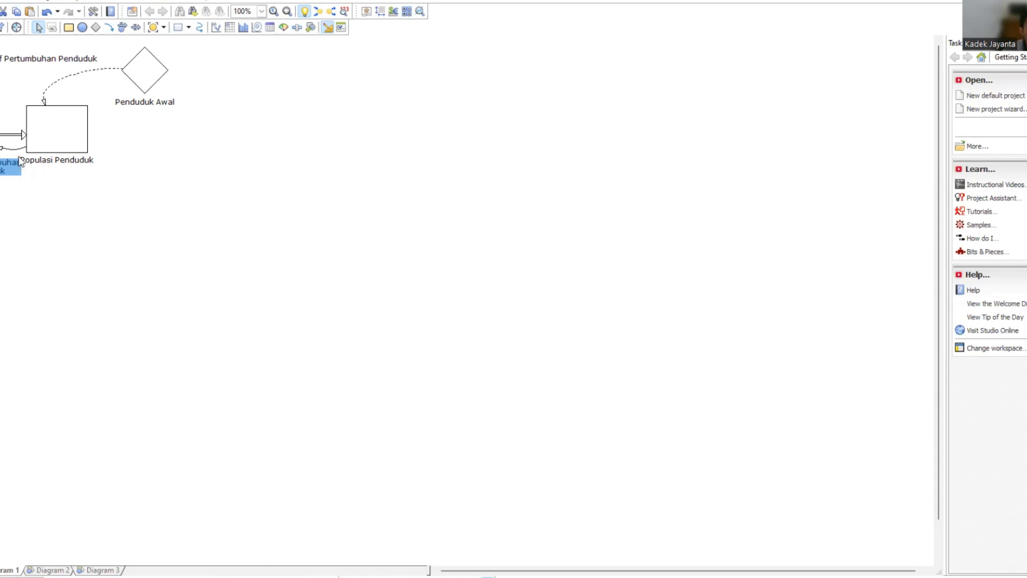
left_click(236, 144)
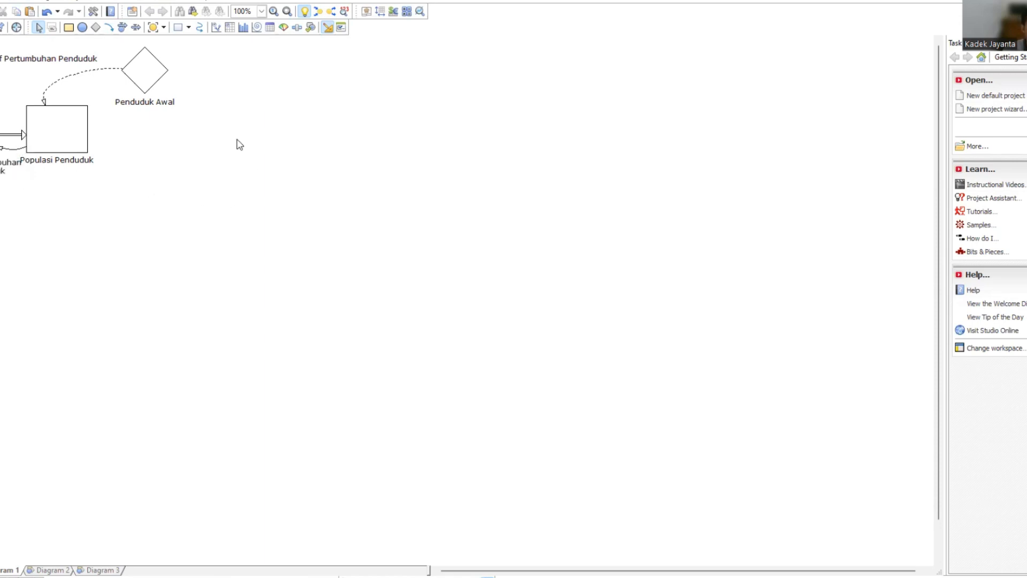
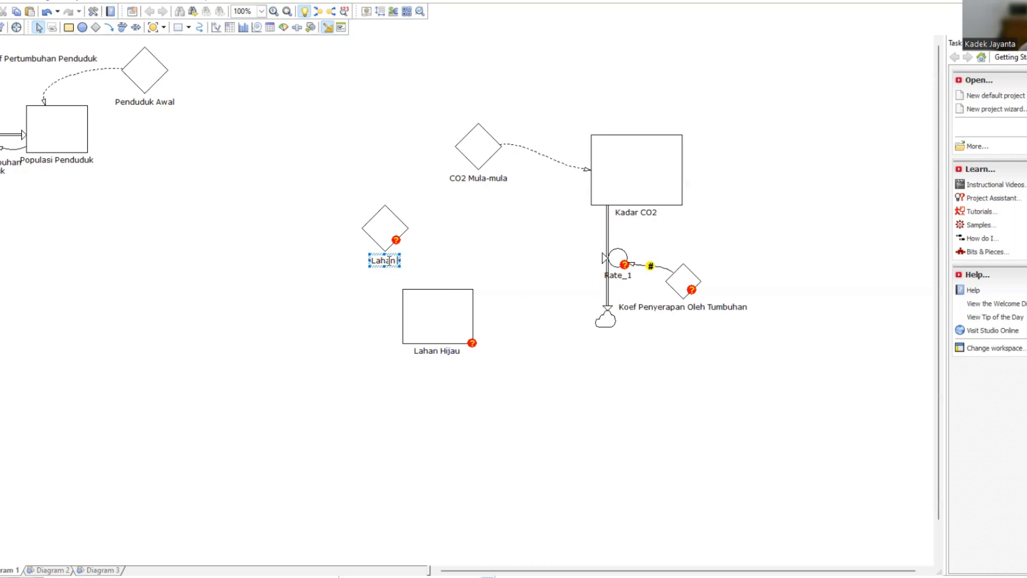
Complete the new constant's name as Lahan hijau mula-mula and link it to the Lahan Hijau level.
type("hijau mula")
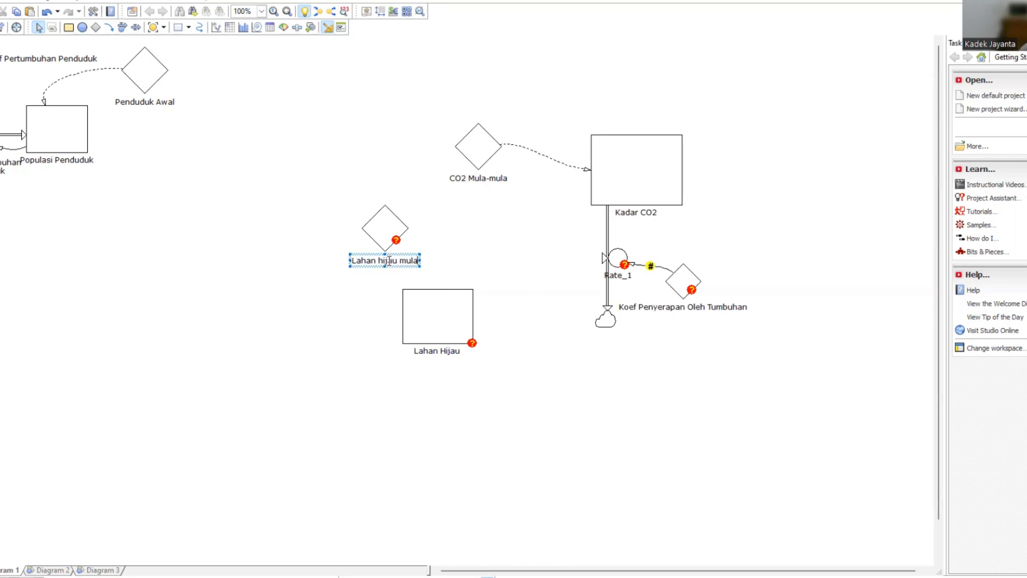
type("-mula")
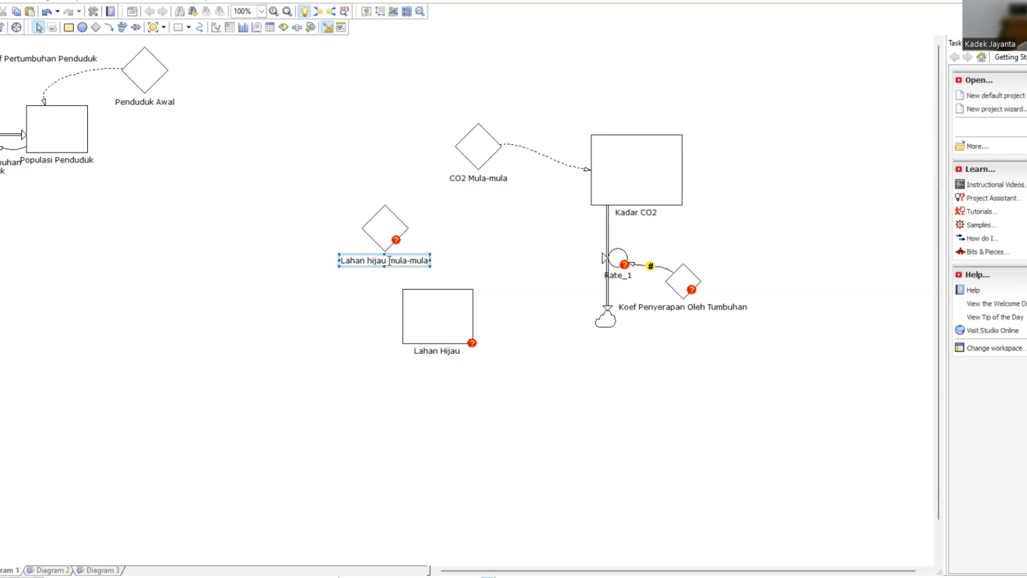
left_click(109, 28)
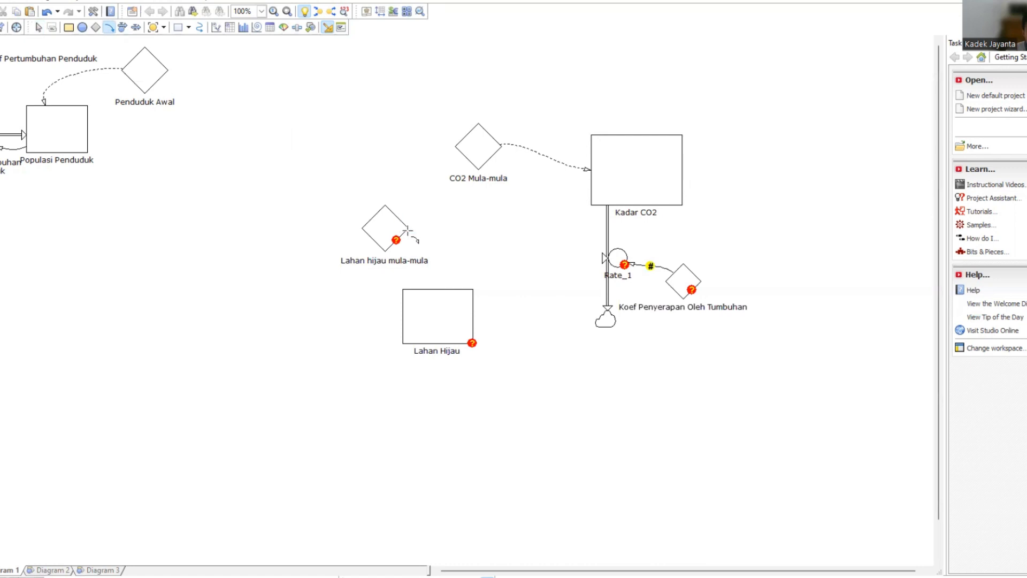
mouse_move(405, 228)
left_mouse_down()
mouse_move(479, 238)
mouse_move(461, 289)
left_mouse_up()
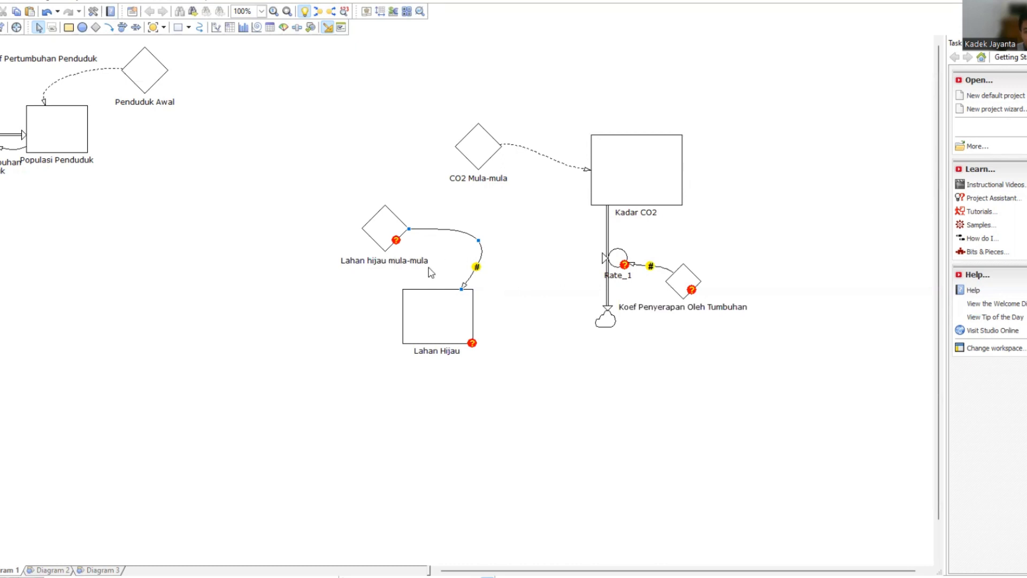
Move the label of the Kadar CO2 outflow rate to the left of the flow and rename it Laju penyerapan CO2 Tumbuhan.
left_click(617, 275)
left_click_drag(618, 274, 586, 261)
double_click(586, 259)
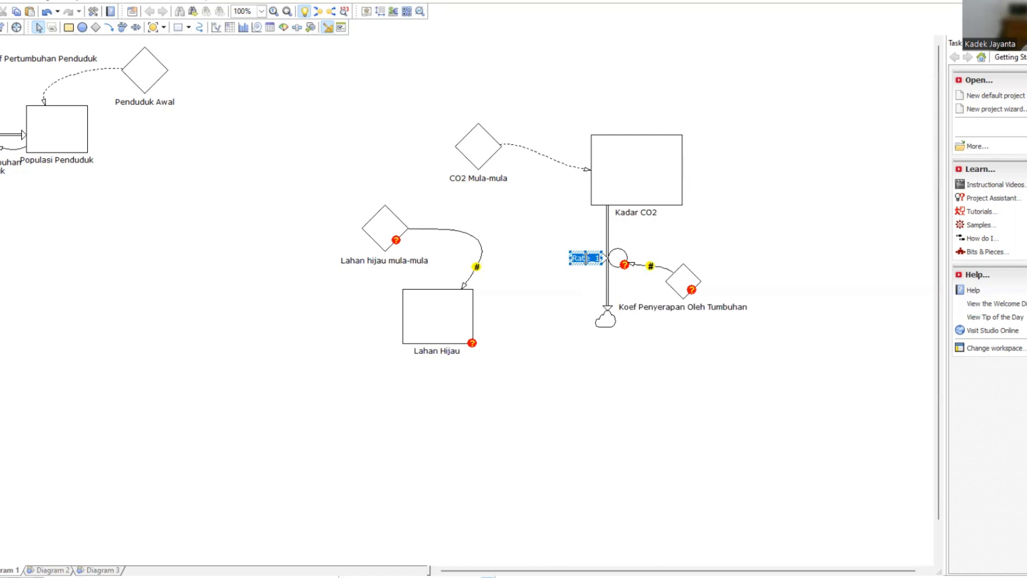
type("Laju penyerapan")
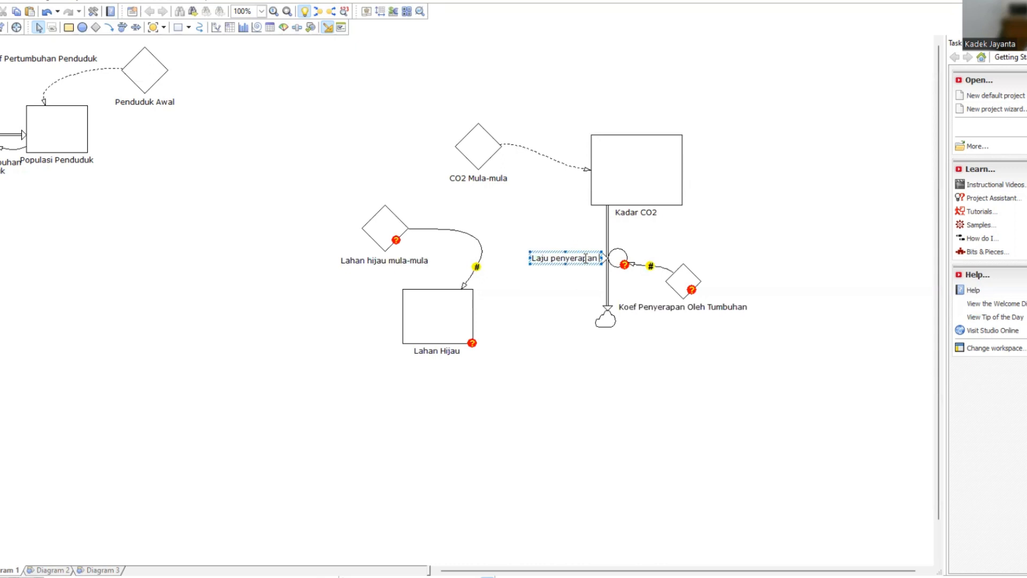
type(" CO2 ")
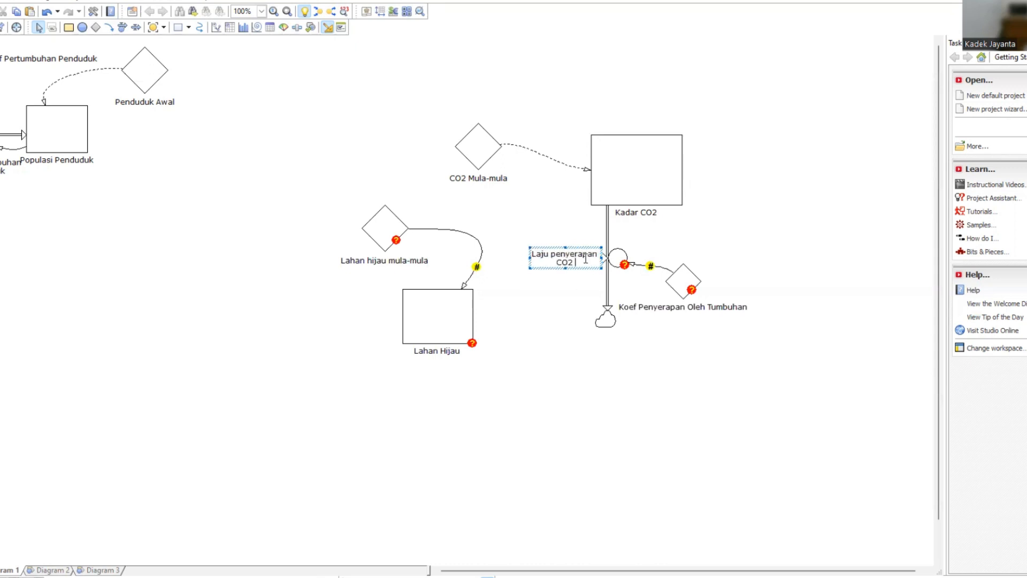
type("Tumbu8han")
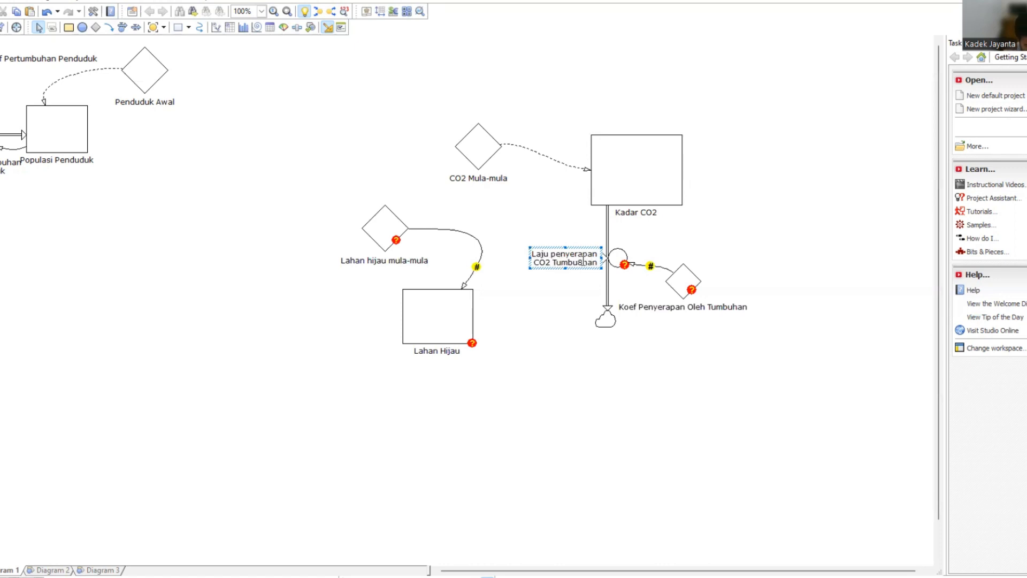
key("BackSpace")
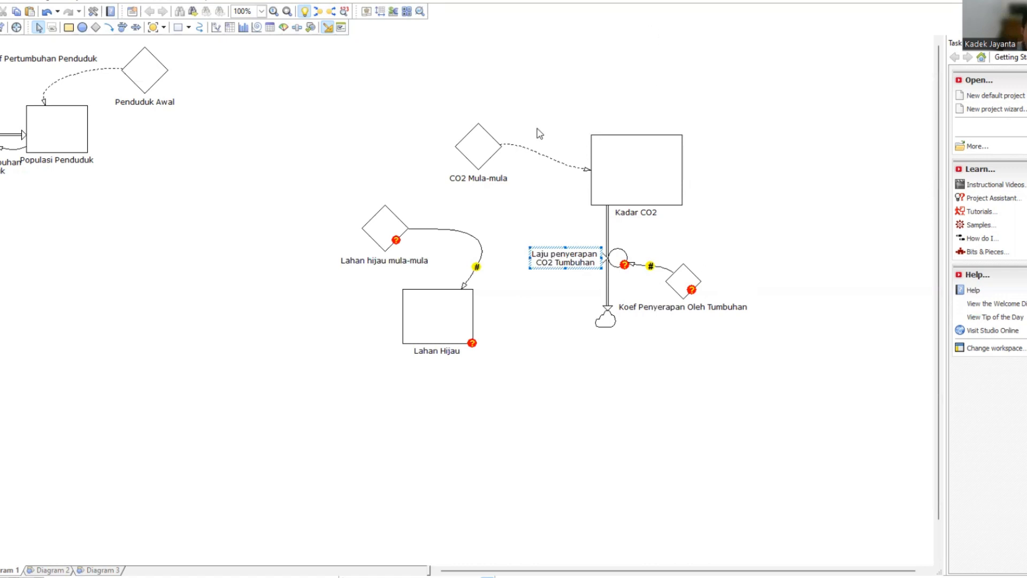
Define the Lahan hijau mula-mula constant as 1800.
left_click(385, 226)
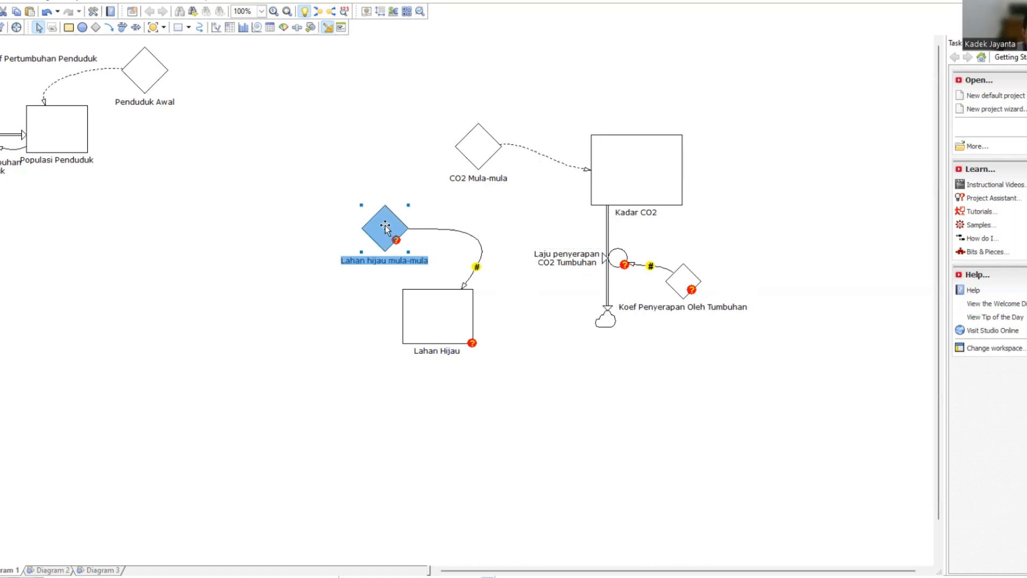
double_click(385, 227)
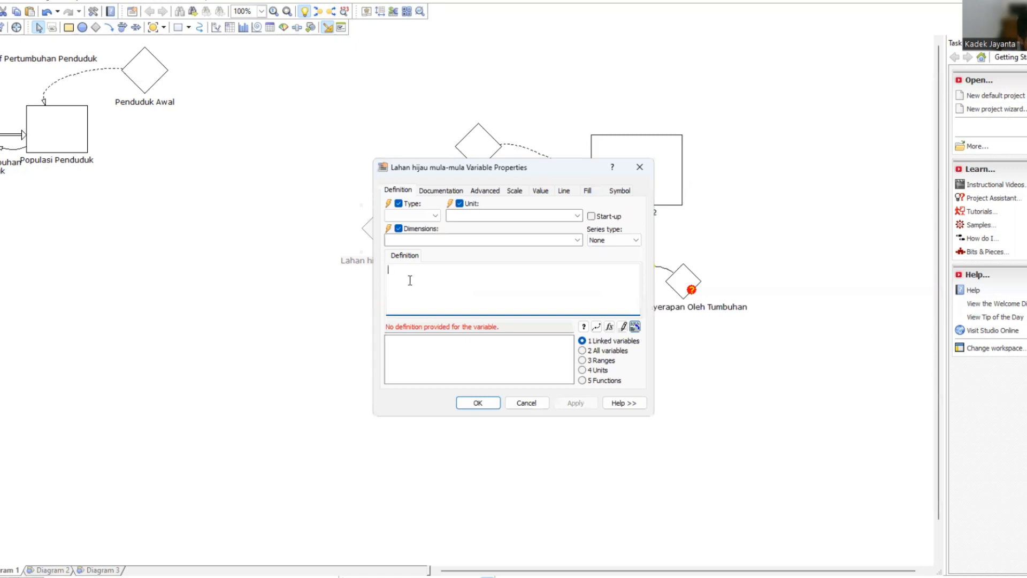
type("1800")
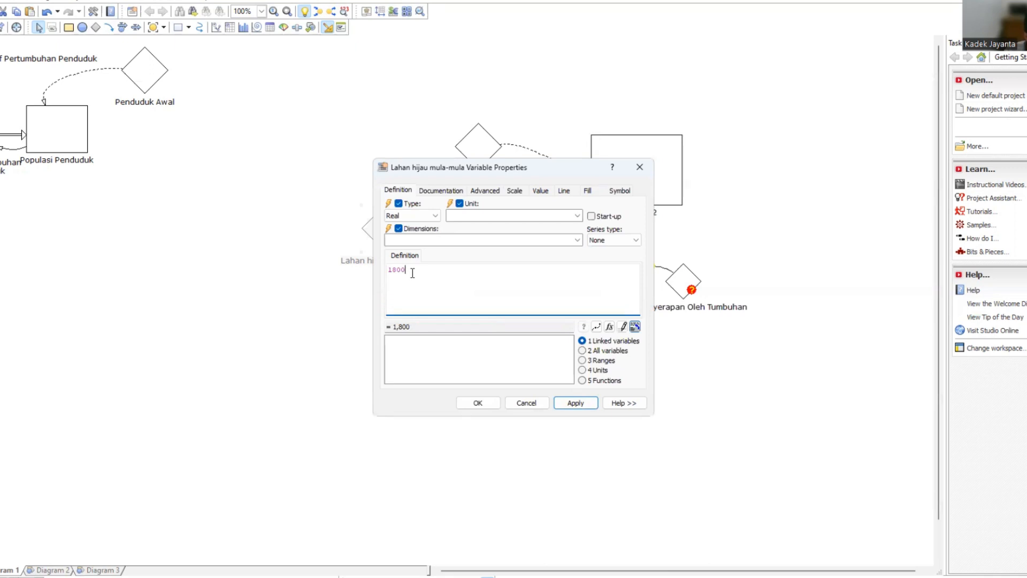
left_click(582, 404)
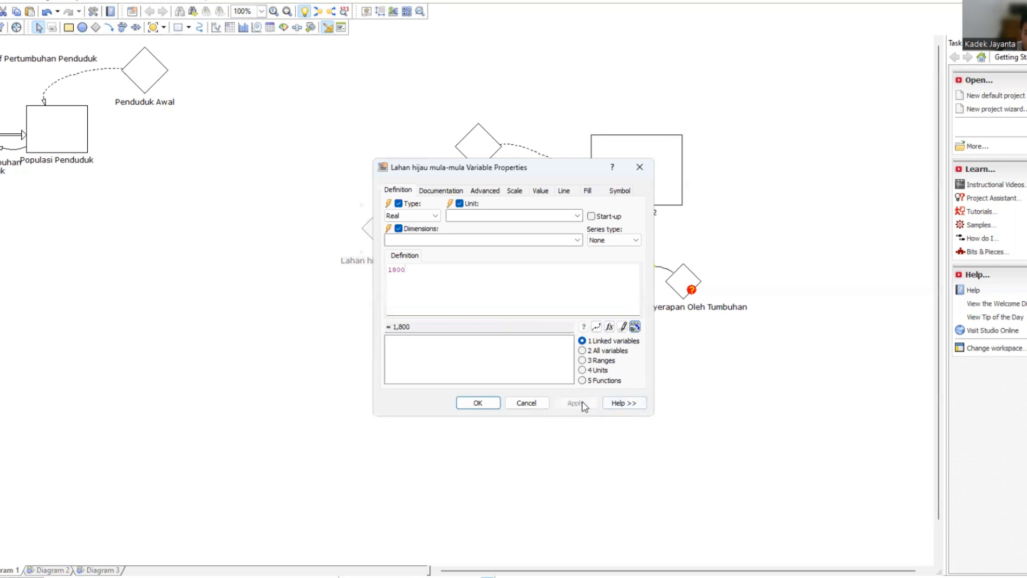
left_click(488, 405)
Define the Lahan Hijau level's initial value as the linked variable 'Lahan hijau mula-mula'.
left_click(444, 320)
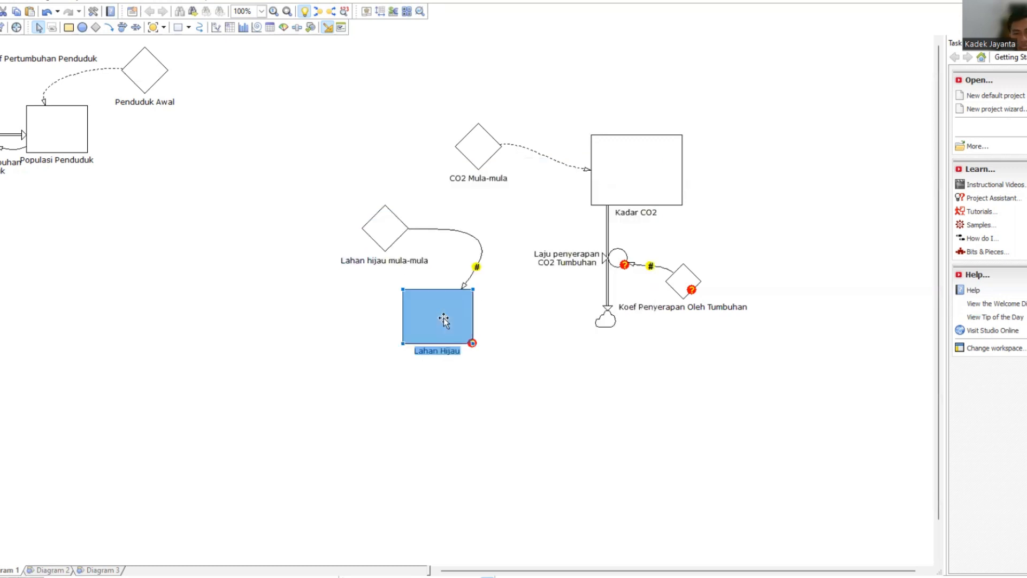
double_click(444, 319)
double_click(423, 340)
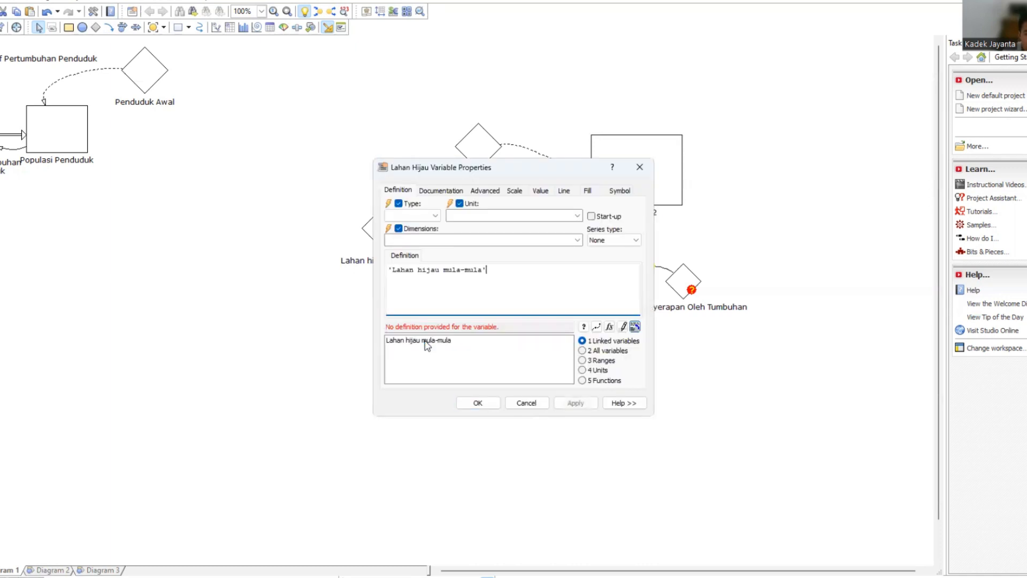
left_click(479, 403)
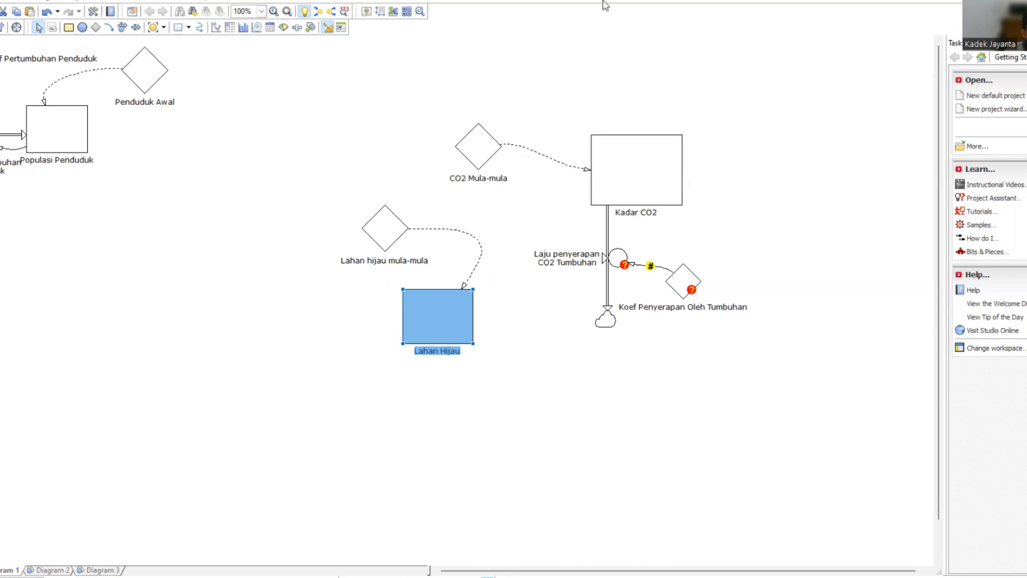
Draw a flow with rate out of the left side of the Lahan Hijau level and name its rate Laju Pengurangan Lahan Hijau.
left_click(123, 27)
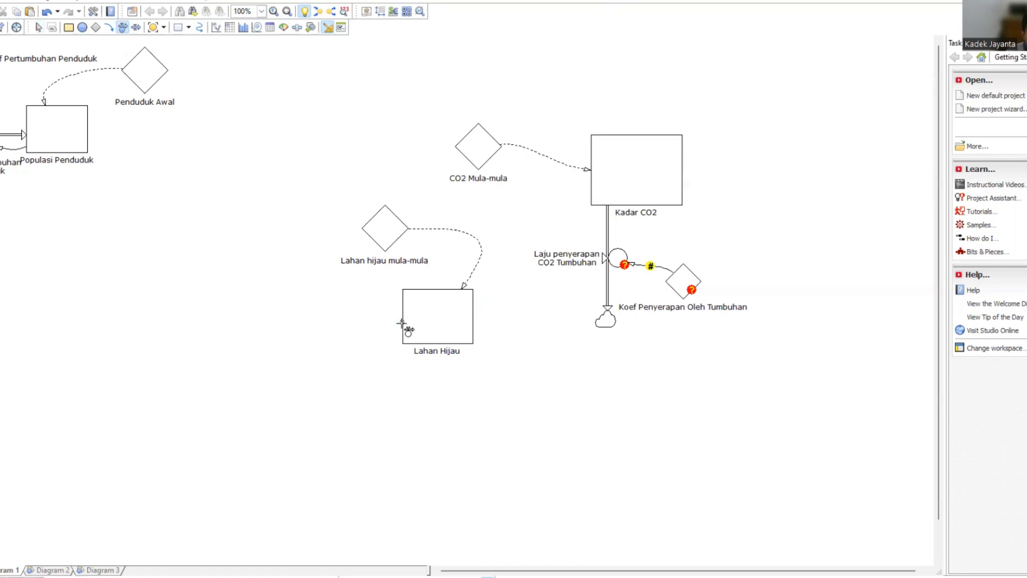
left_click_drag(407, 321, 289, 316)
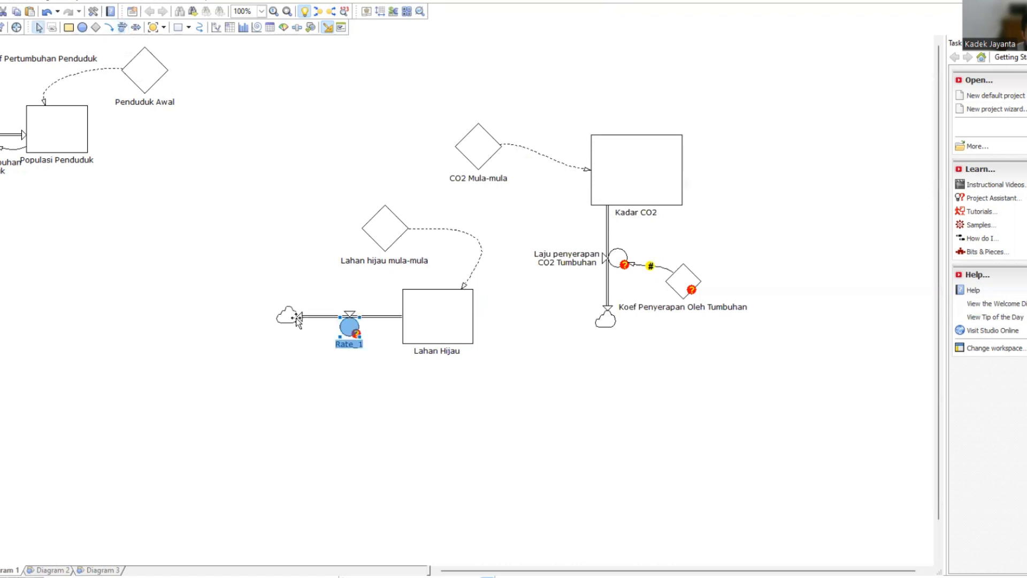
left_click(348, 344)
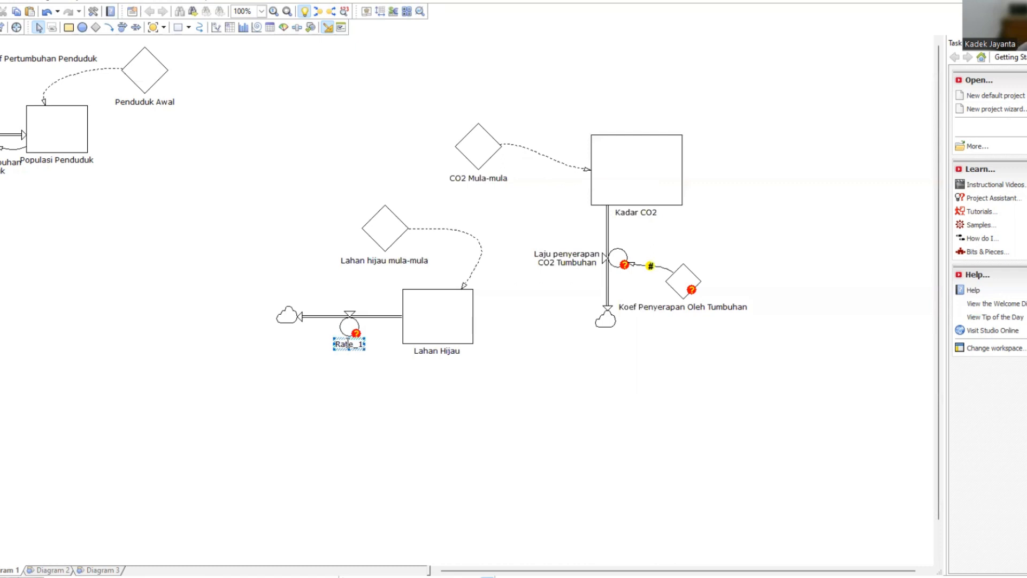
key("ctrl+a")
left_click(356, 347)
double_click(357, 344)
type("Laju Penguran")
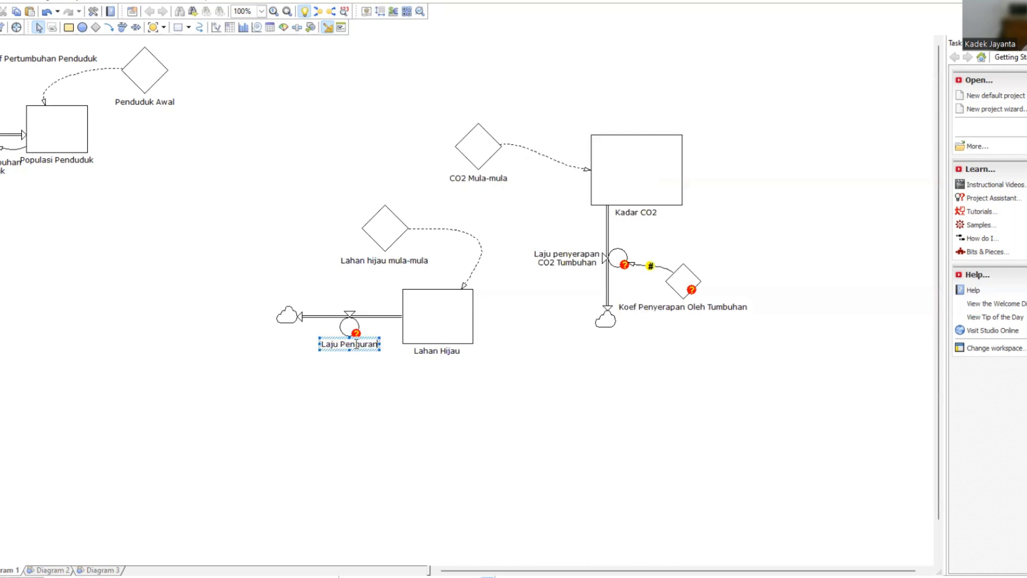
type("gan Lahan Hu")
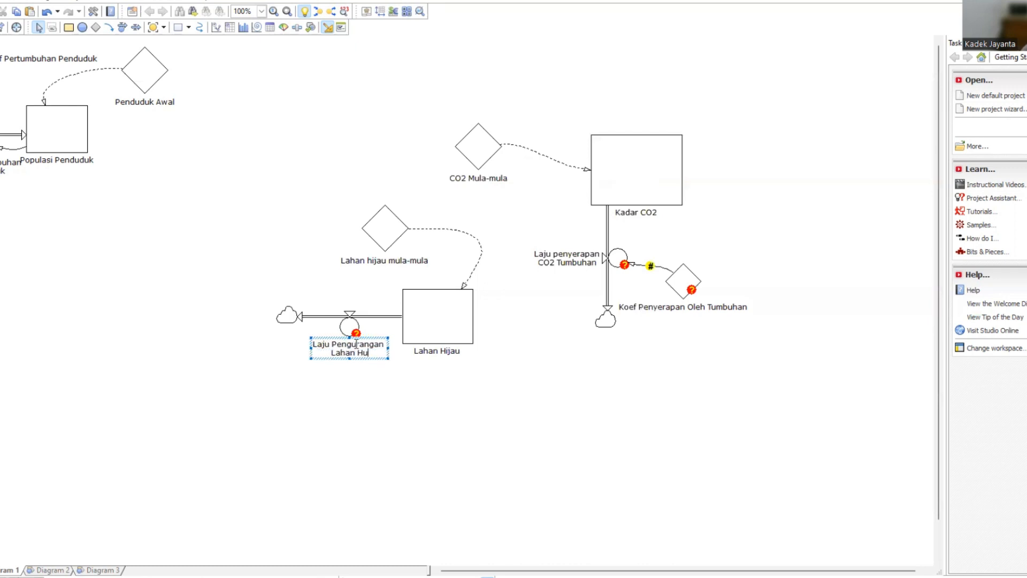
key("BackSpace")
type("ijau")
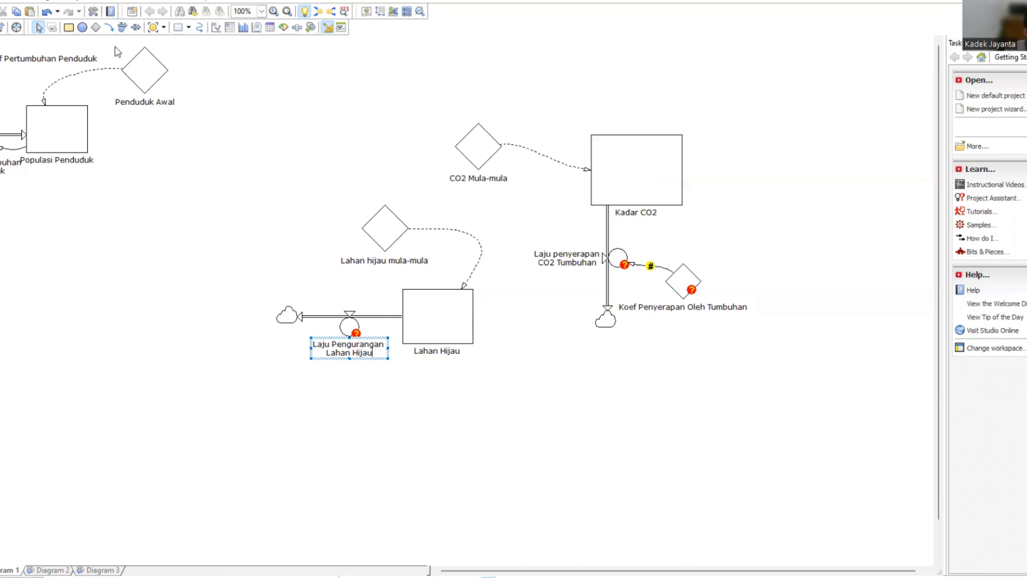
Add a constant below and to the left of the Laju Pengurangan Lahan Hijau rate and name it Koefisien Pengurangan Lahan Hijau.
left_click(96, 29)
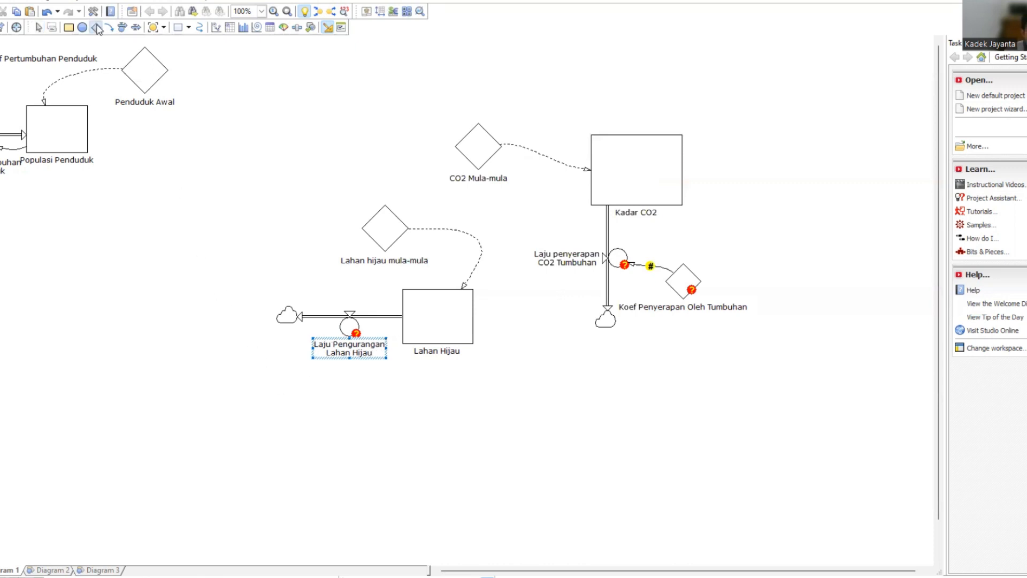
left_click_drag(186, 387, 216, 416)
left_click(204, 426)
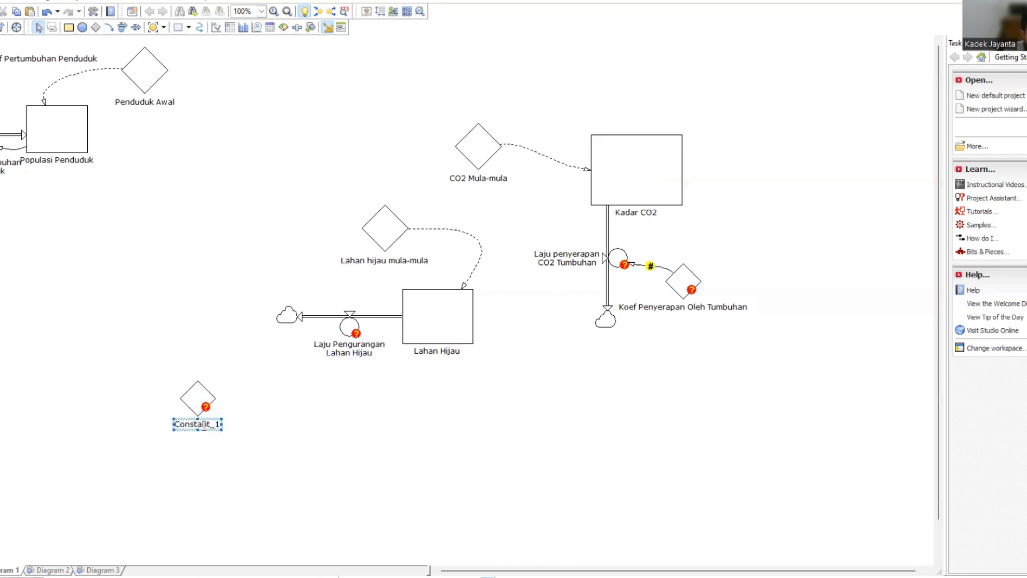
double_click(203, 425)
type("Koefisie")
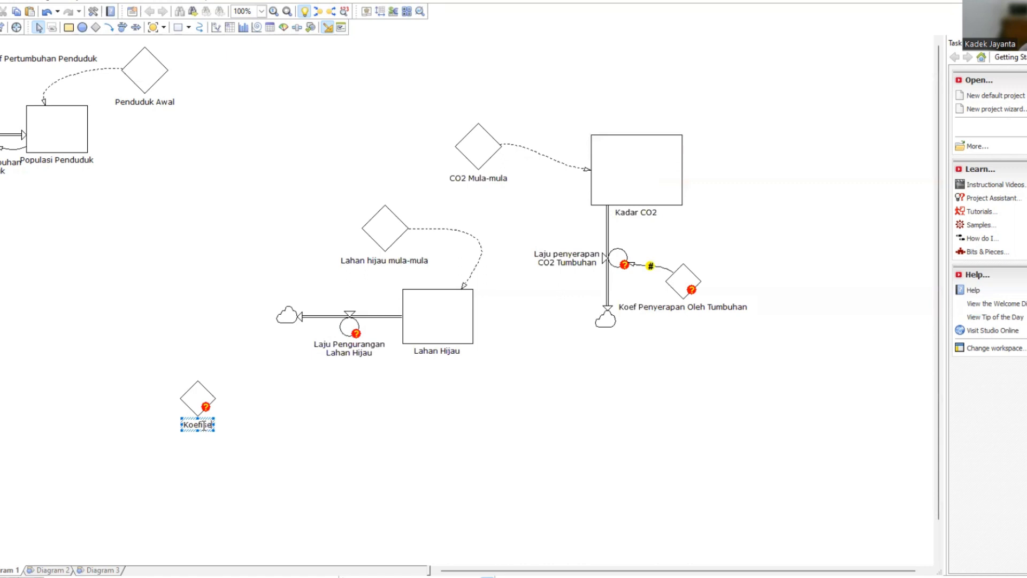
key("BackSpace")
key("BackSpace")
type("ien Pengurangan")
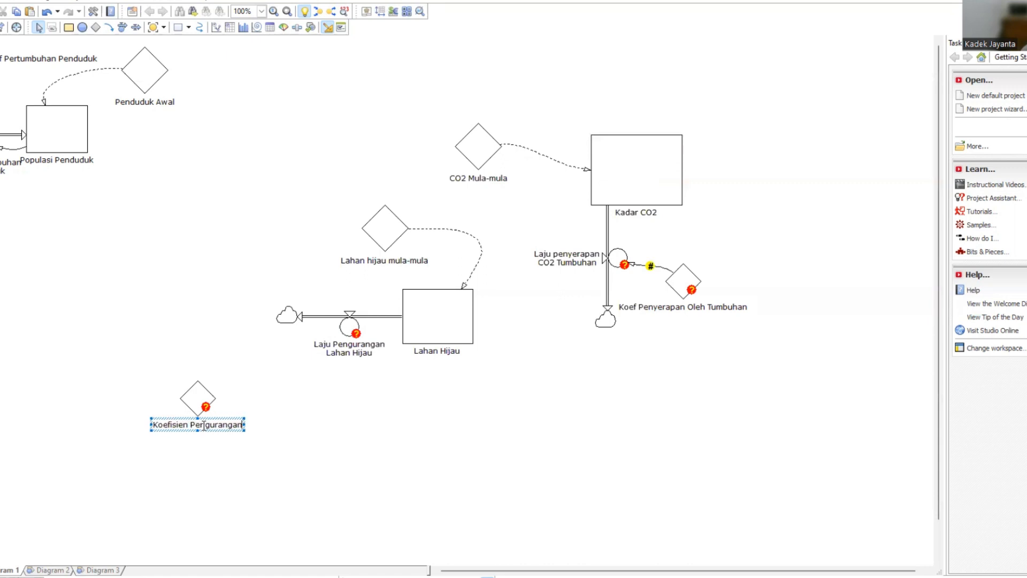
type(" Lahan Hijau")
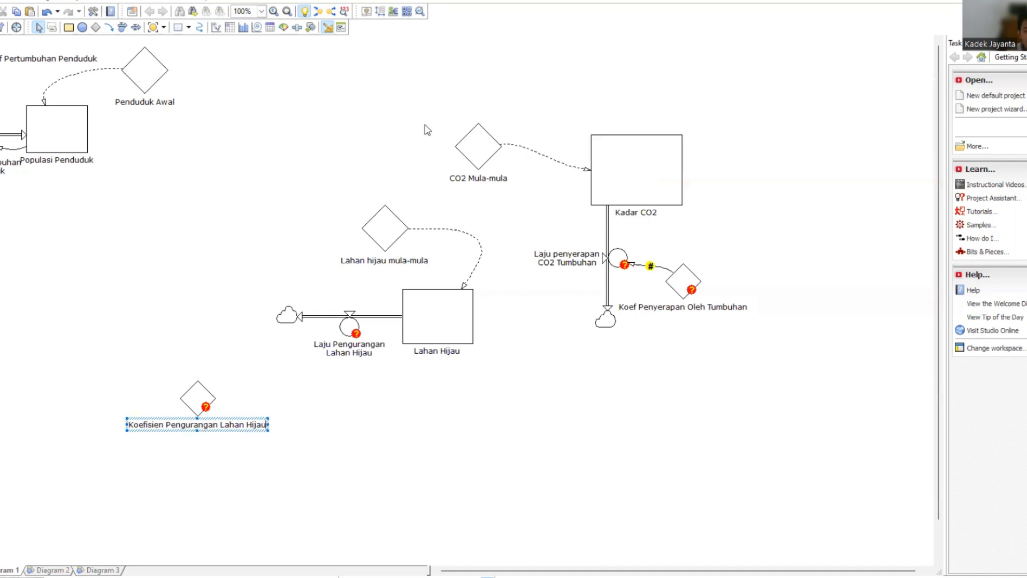
Change the definition of the Lahan hijau mula-mula constant to 8000.
left_click(395, 236)
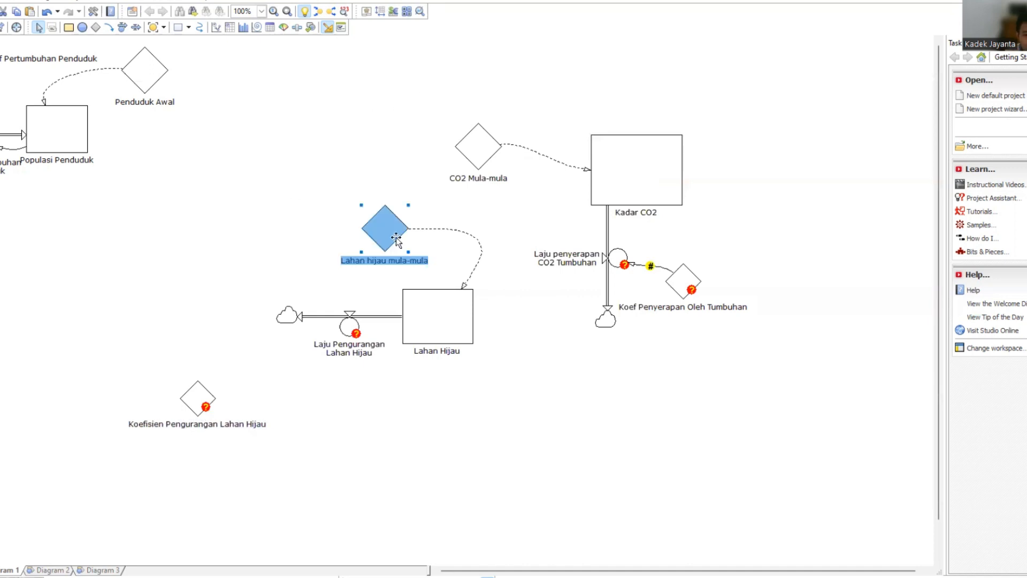
double_click(395, 236)
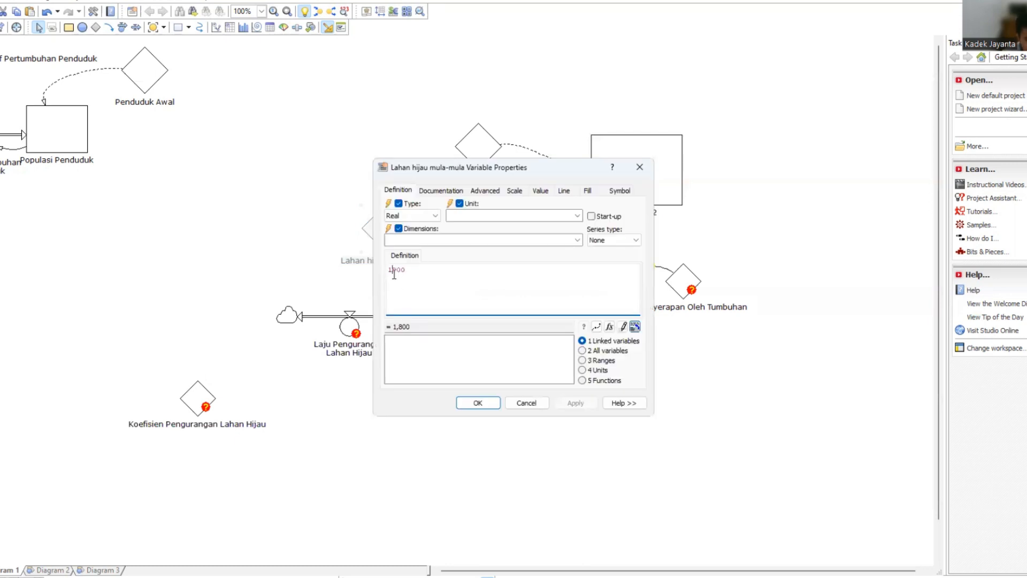
key("BackSpace")
left_click(404, 274)
type("0")
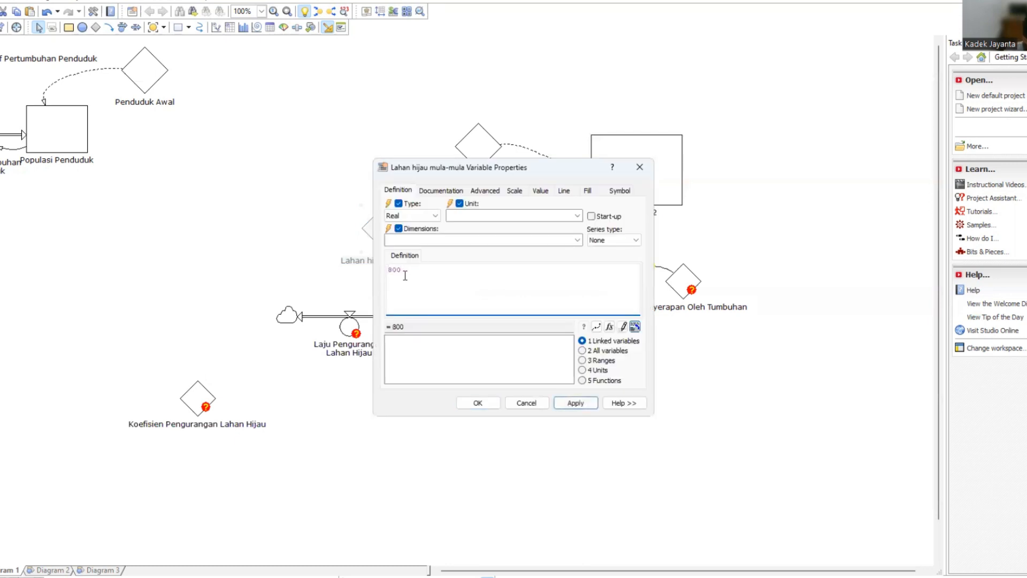
left_click(575, 403)
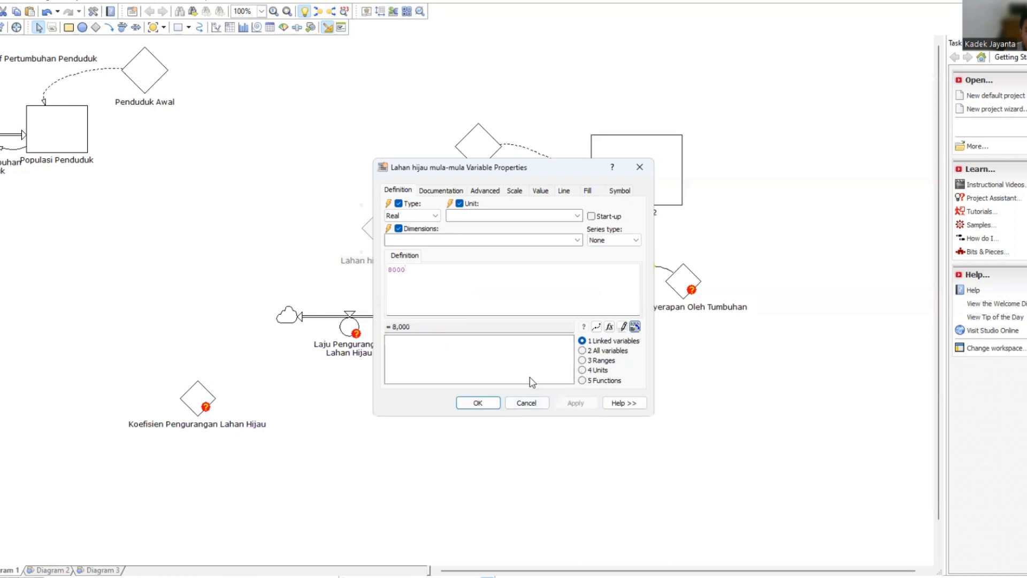
left_click(487, 404)
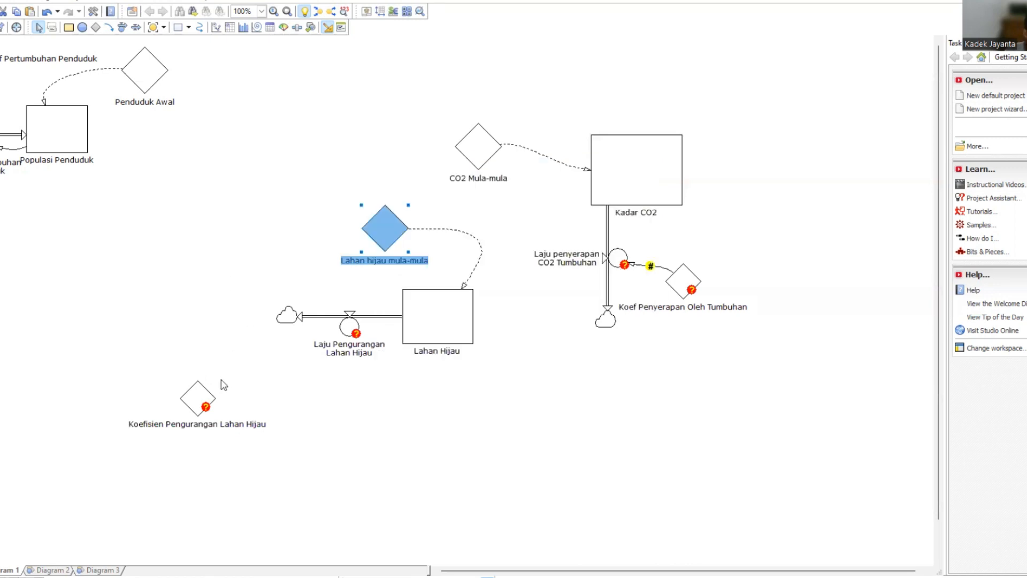
Link the Koefisien Pengurangan Lahan Hijau constant to the Laju Pengurangan Lahan Hijau rate and define the constant as 0.03.
left_click(108, 27)
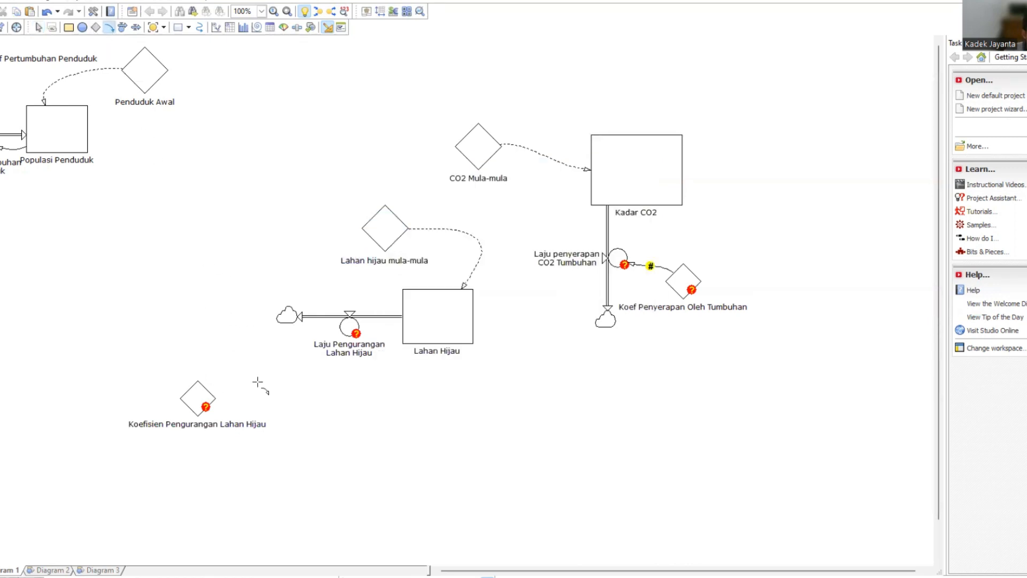
mouse_move(209, 388)
left_mouse_down()
mouse_move(342, 338)
mouse_move(343, 326)
left_mouse_up()
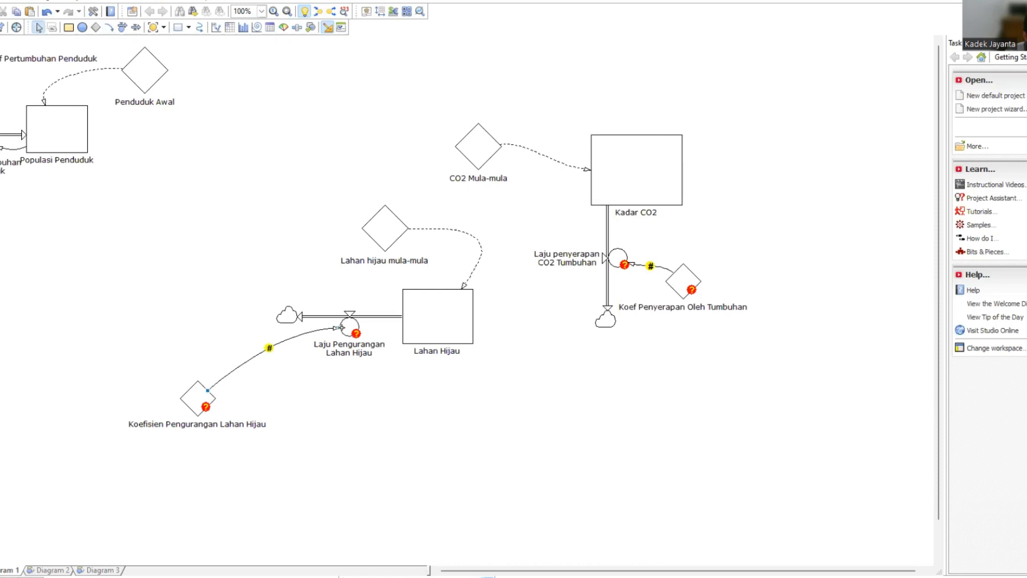
left_click(190, 399)
double_click(190, 400)
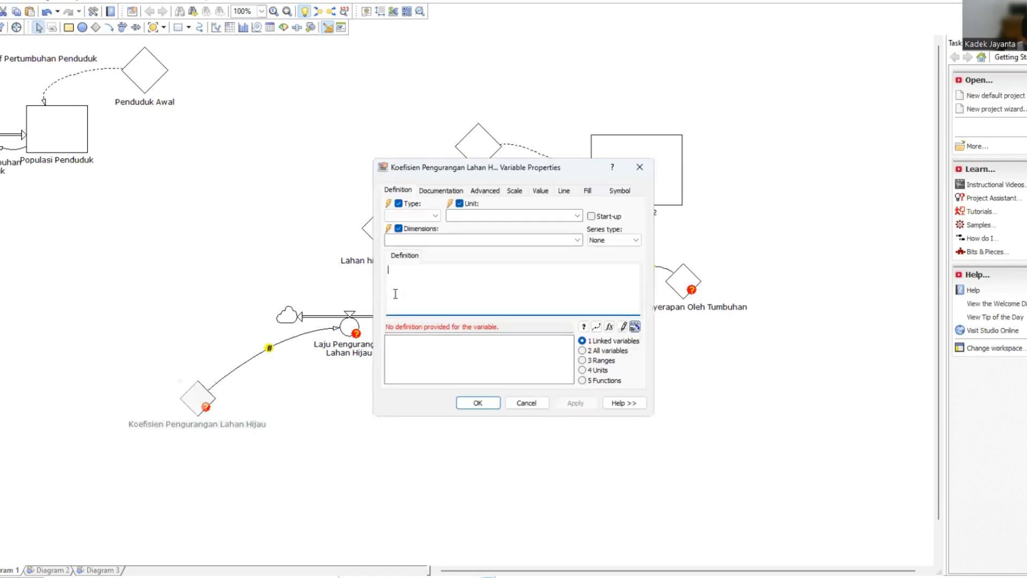
type("0.")
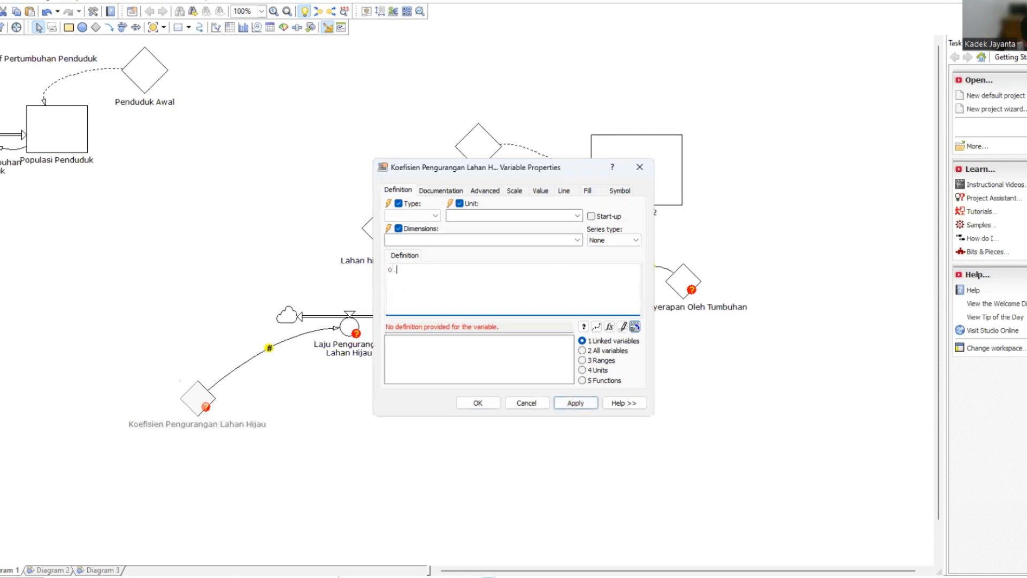
type("03")
left_click(570, 405)
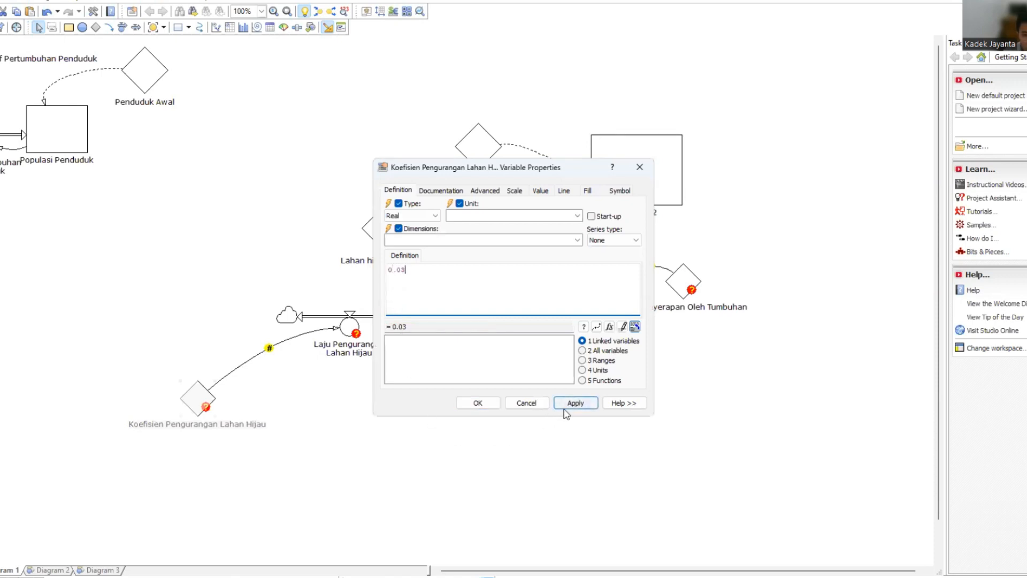
left_click(486, 405)
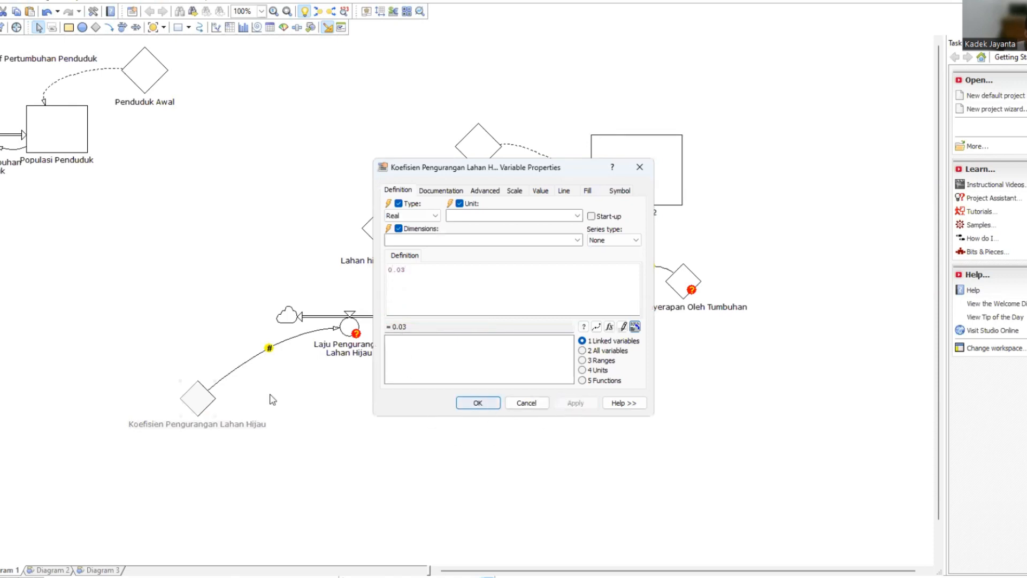
Draw a curved link from the Populasi Penduduk level to the Laju Pengurangan Lahan Hijau rate.
double_click(342, 334)
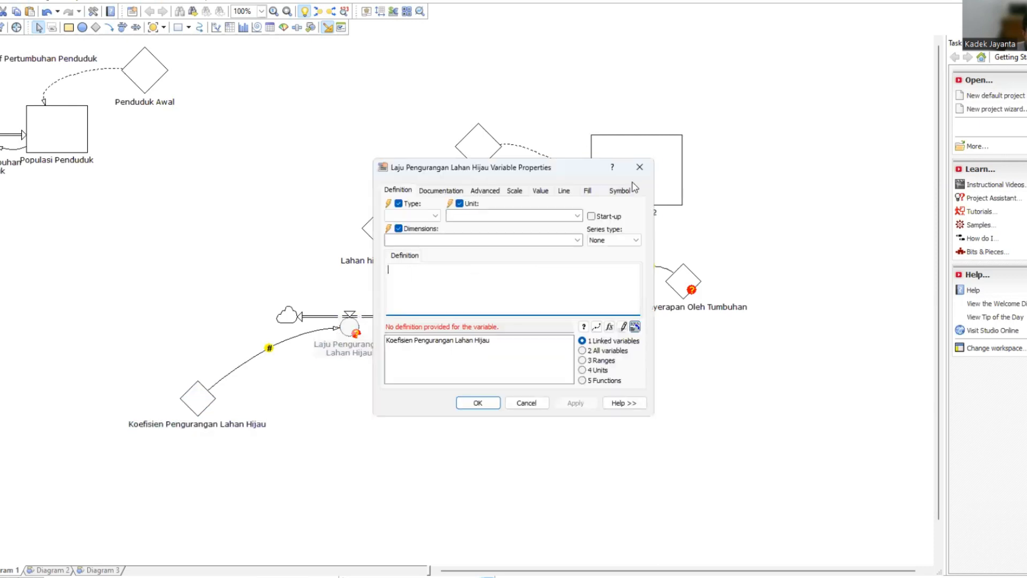
left_click(638, 168)
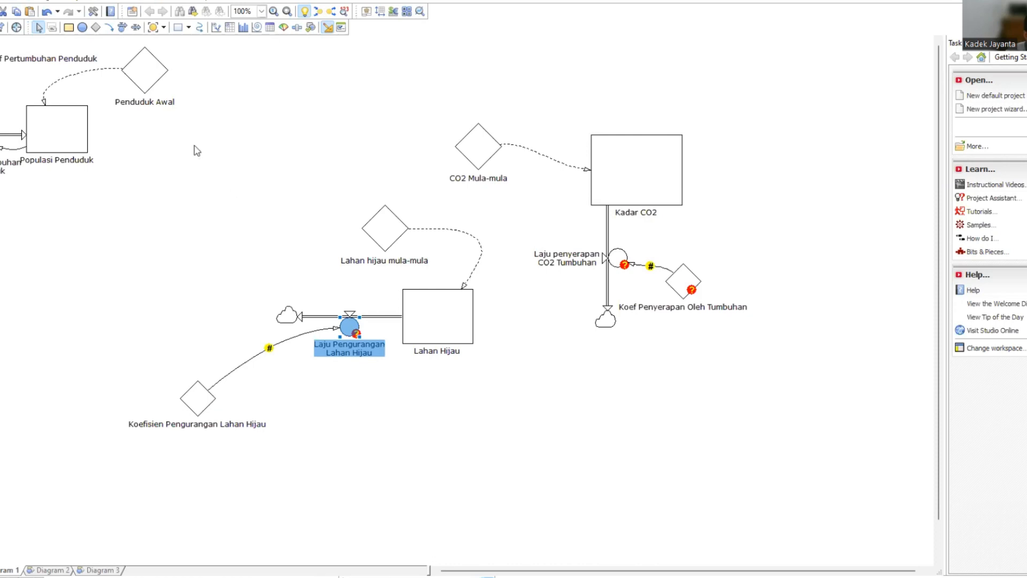
left_click(108, 28)
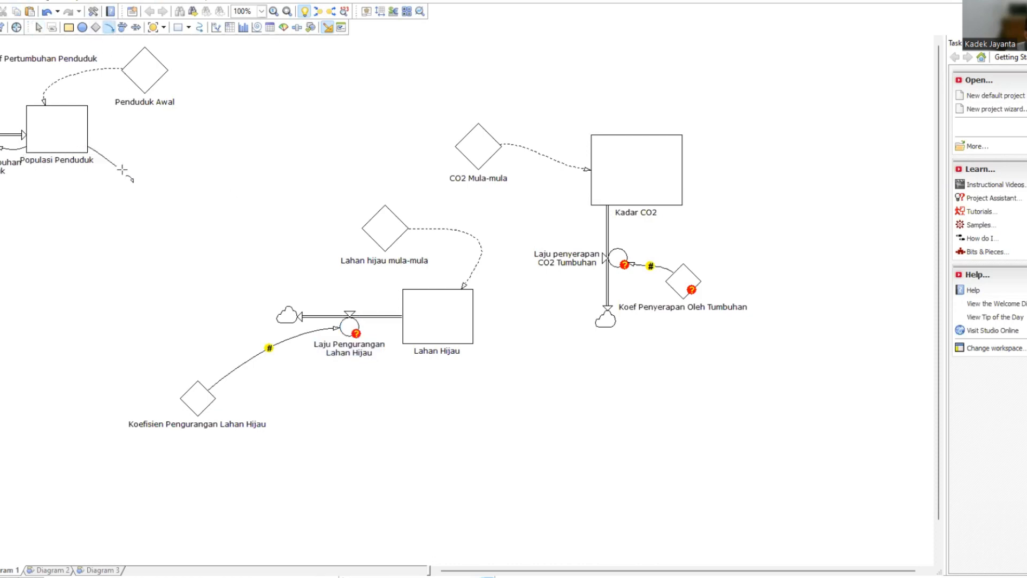
left_click(0, 273)
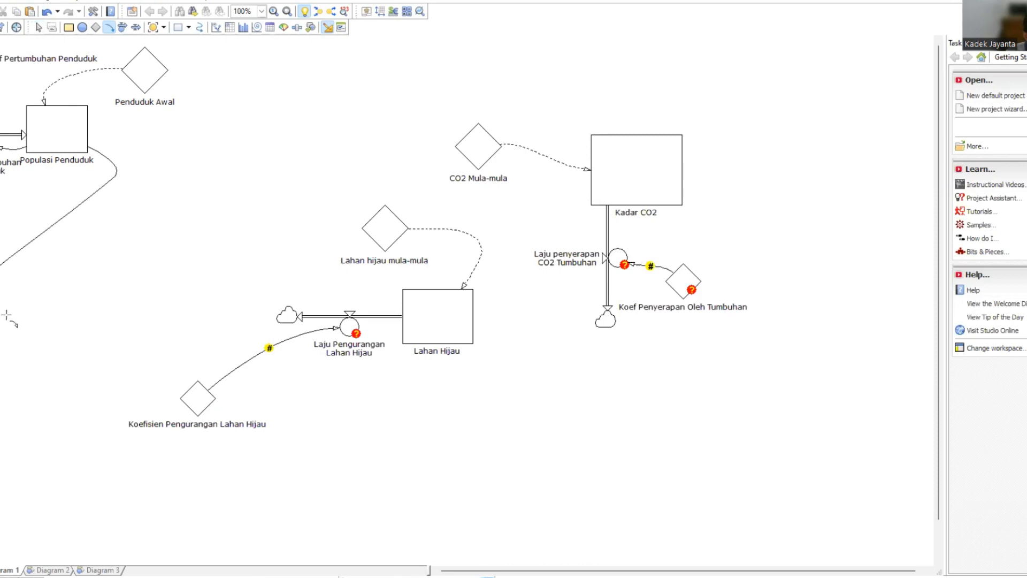
left_click(337, 327)
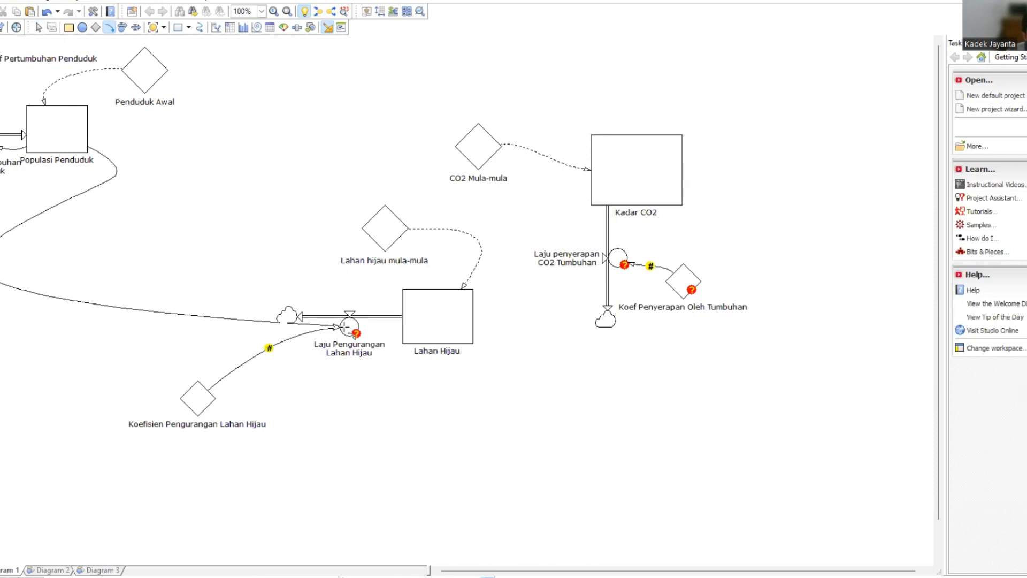
Define the Laju Pengurangan Lahan Hijau rate as 'Koefisien Pengurangan Lahan Hijau'*'Populasi Penduduk'.
left_click(350, 327)
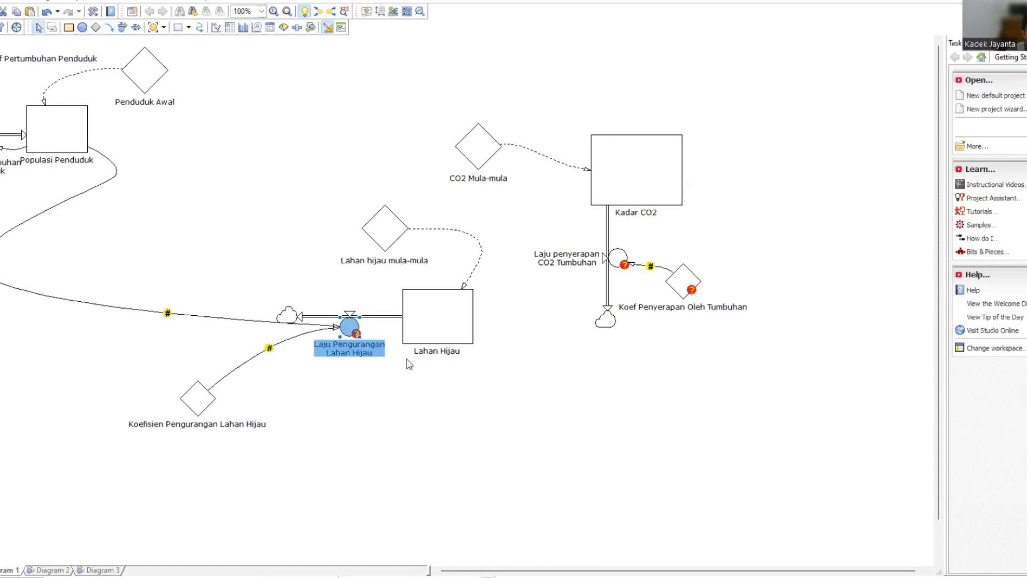
double_click(349, 328)
double_click(439, 341)
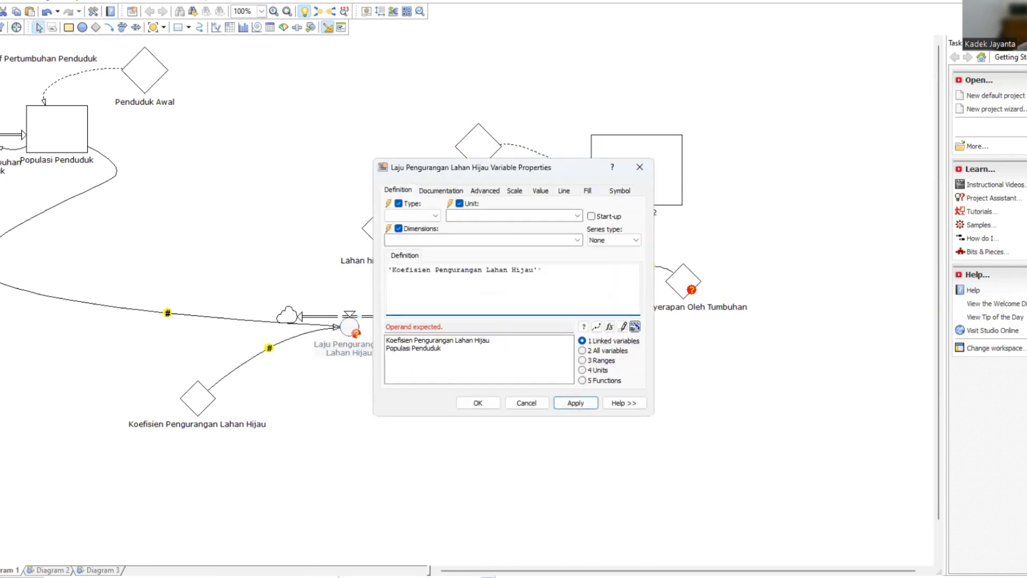
double_click(434, 349)
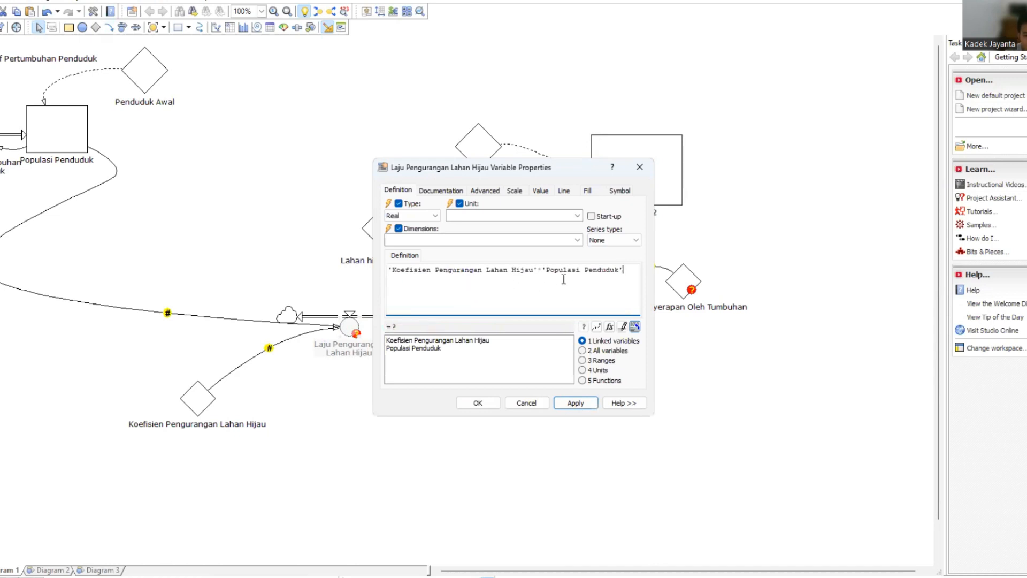
left_click(570, 402)
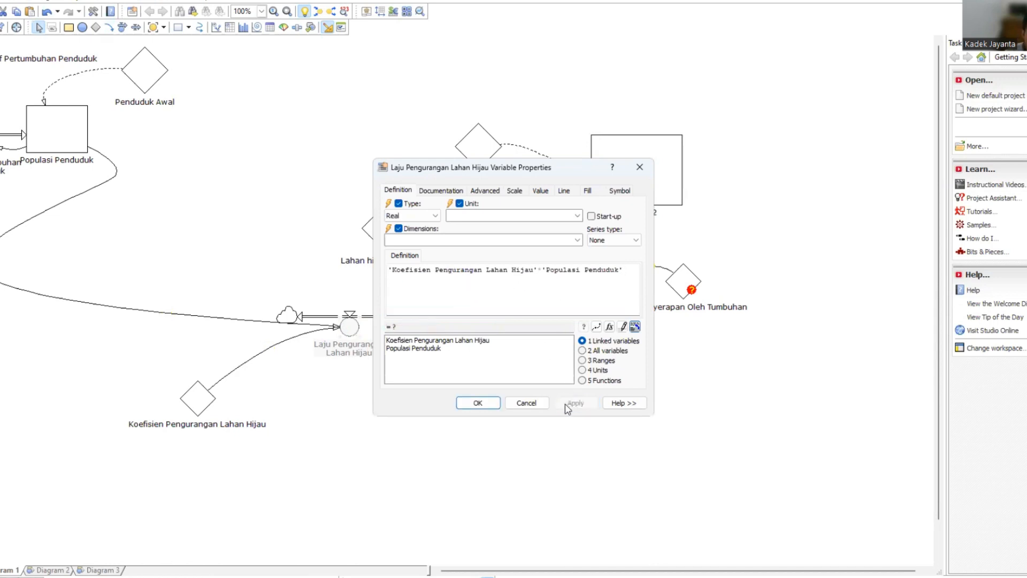
left_click(477, 402)
Change the definition of the Koefisien Pengurangan Lahan Hijau constant to 0.003.
left_click(141, 422)
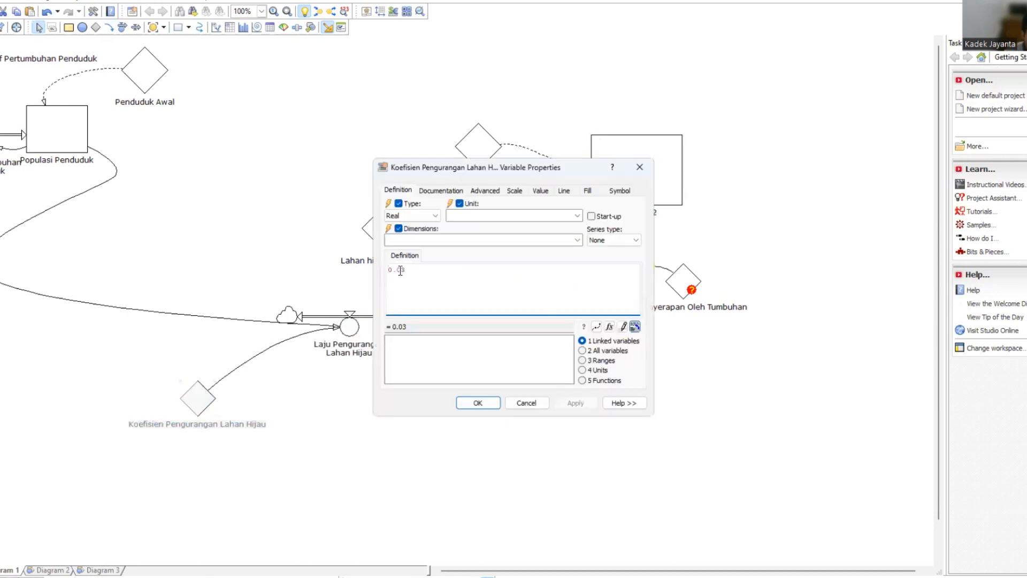
type("0")
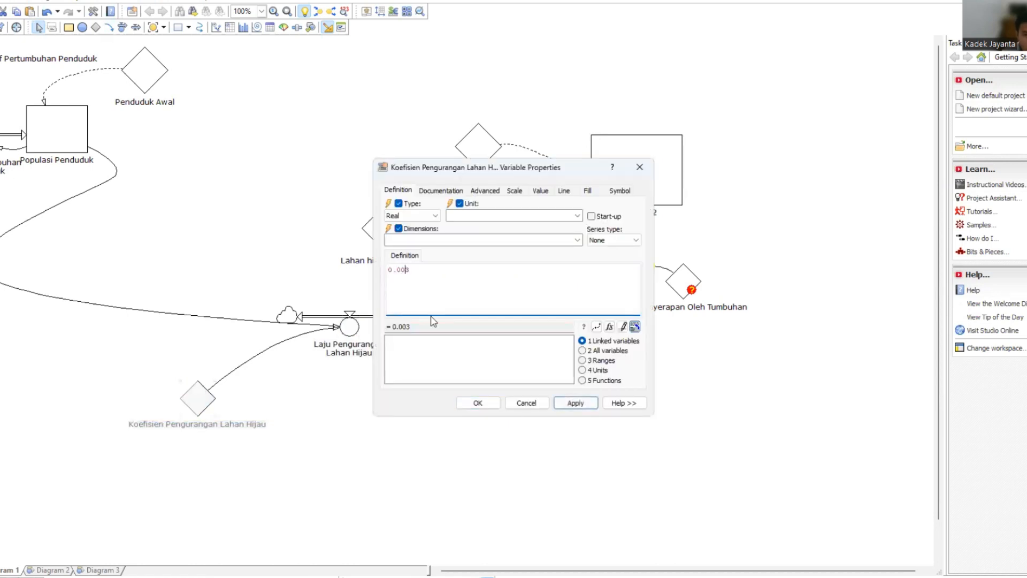
left_click(574, 403)
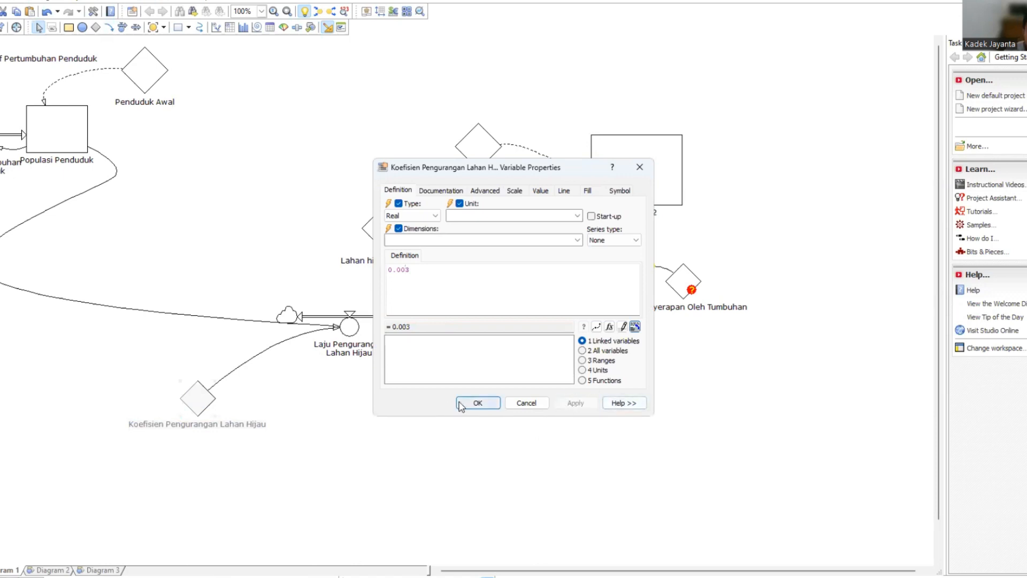
left_click(478, 403)
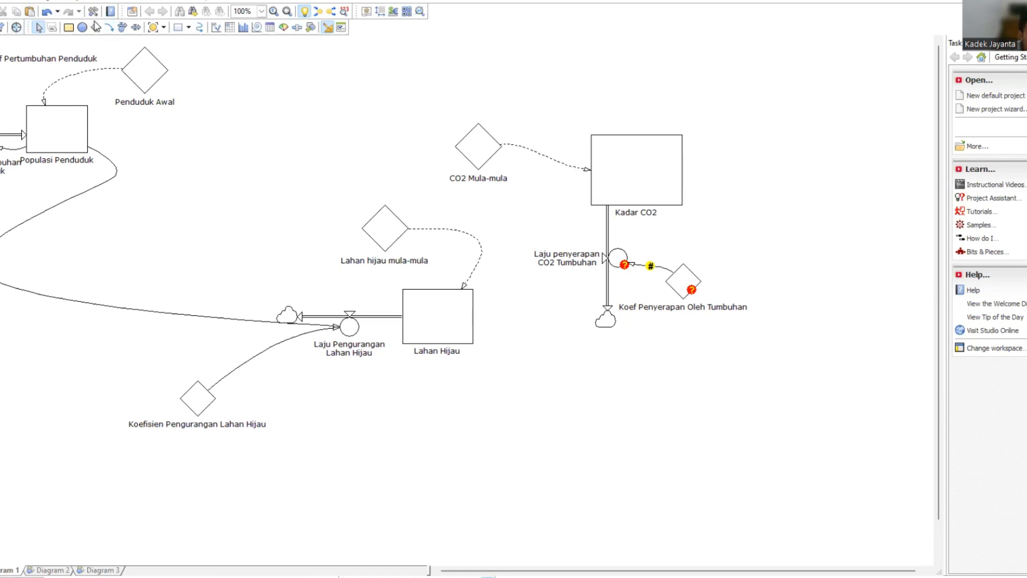
Link the Lahan Hijau level to the Laju penyerapan CO2 Tumbuhan rate and define the rate as 'Koef Penyerapan Oleh Tumbuhan'*'Lahan Hijau'.
left_click(109, 27)
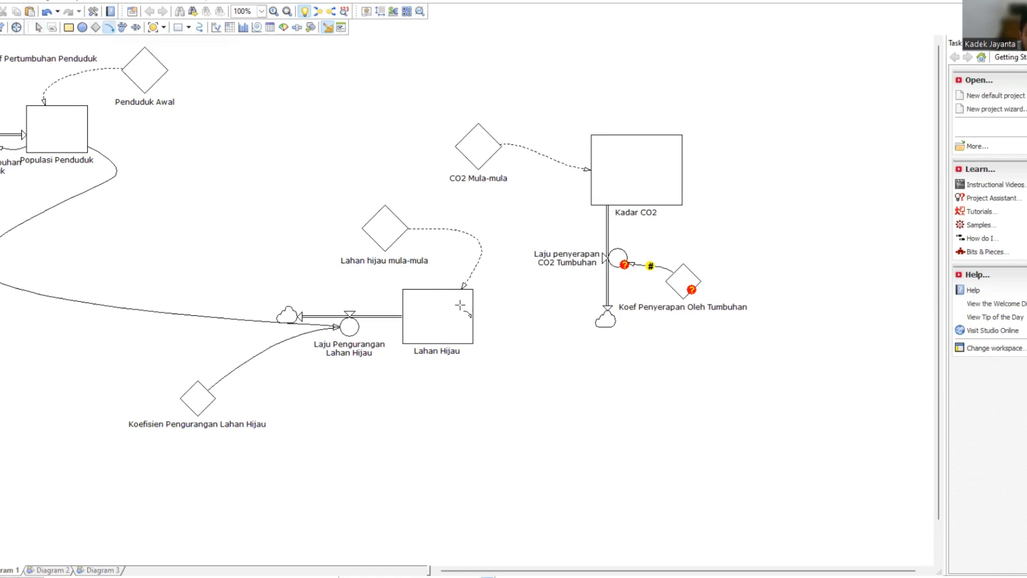
mouse_move(470, 315)
left_mouse_down()
mouse_move(573, 296)
mouse_move(616, 270)
mouse_move(613, 259)
left_mouse_up()
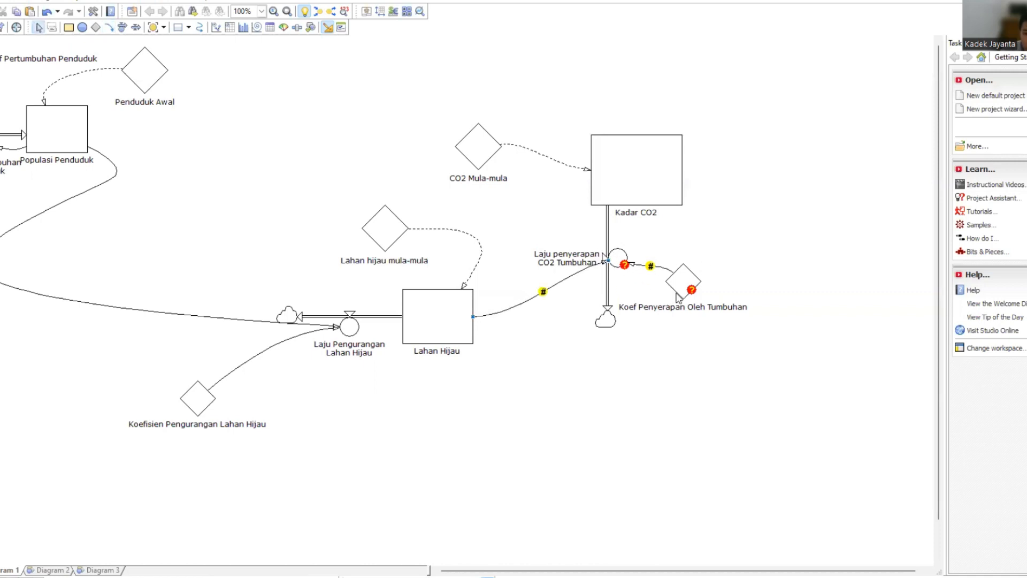
left_click(616, 257)
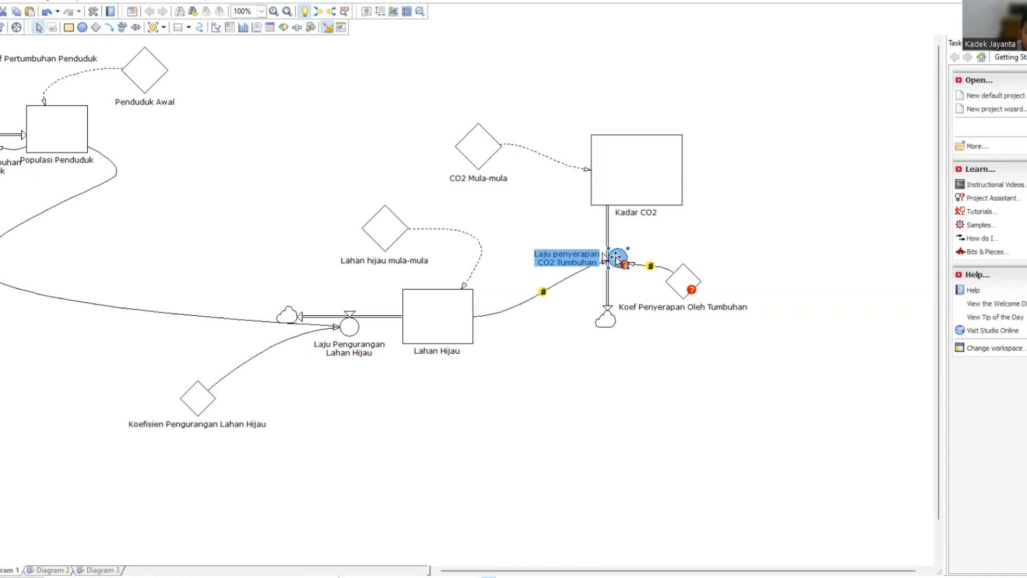
double_click(616, 257)
double_click(448, 341)
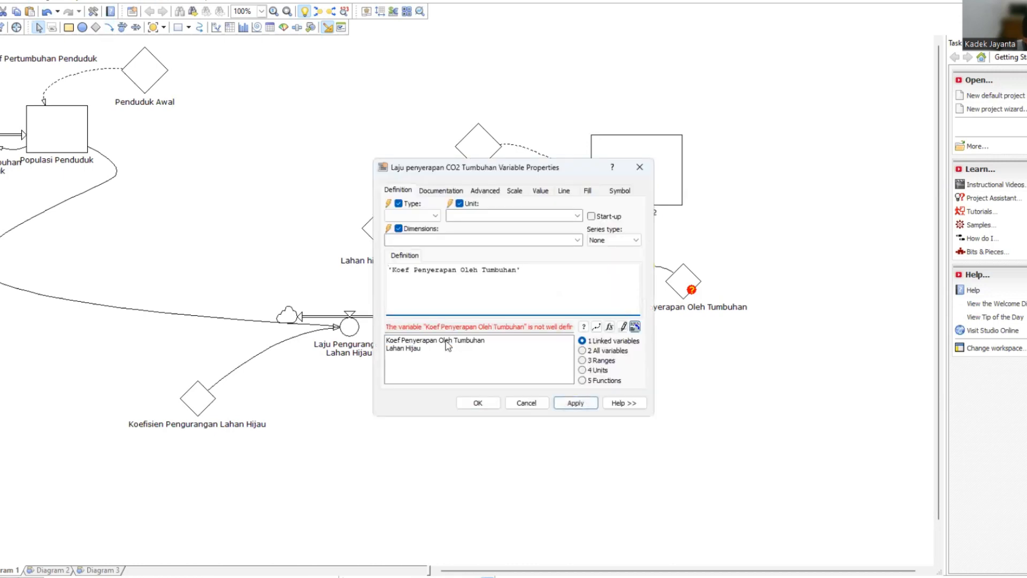
type("*")
double_click(416, 348)
left_click(575, 408)
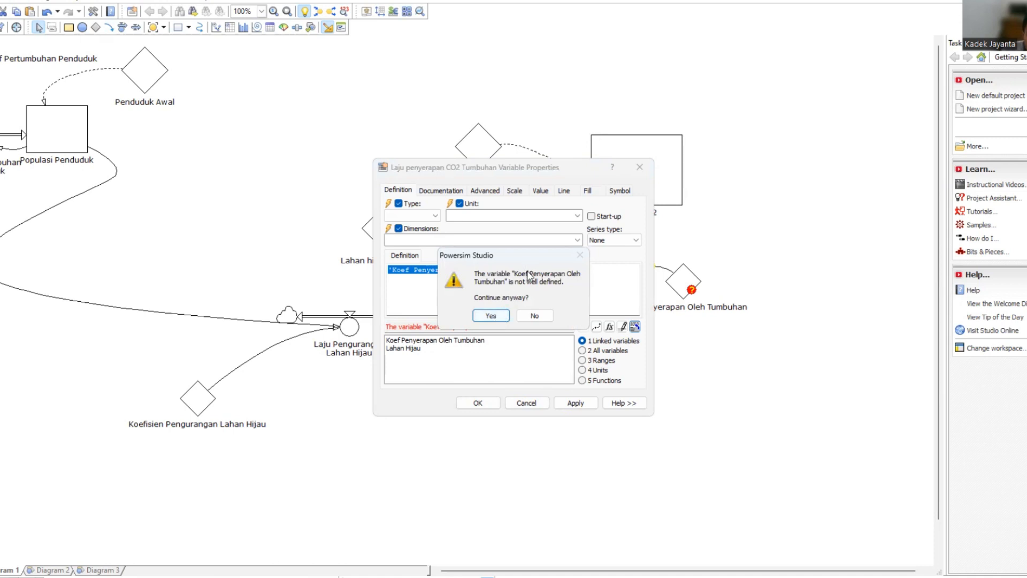
left_click(497, 320)
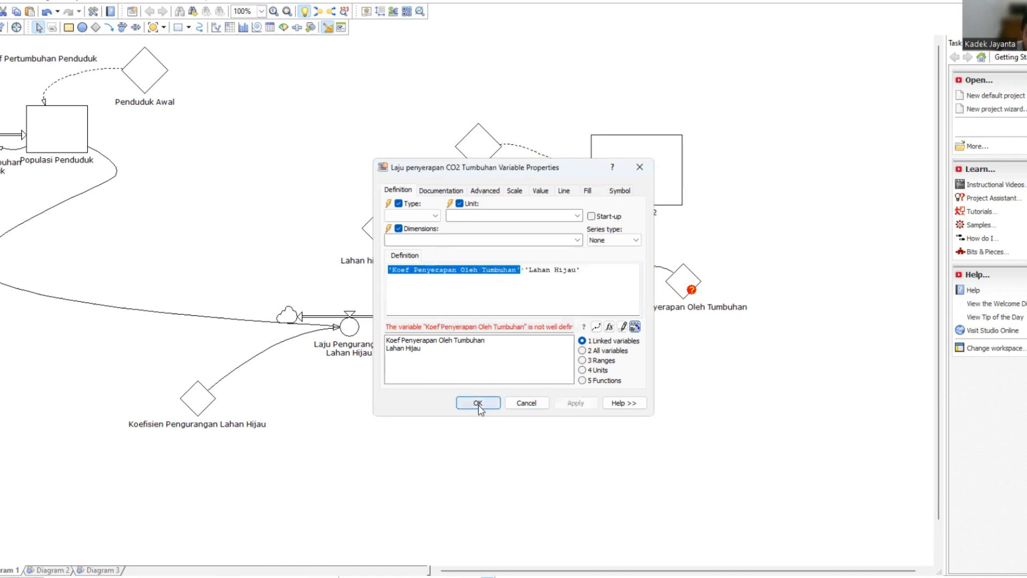
Define the Koef Penyerapan Oleh Tumbuhan constant as 0.05.
left_click(673, 277)
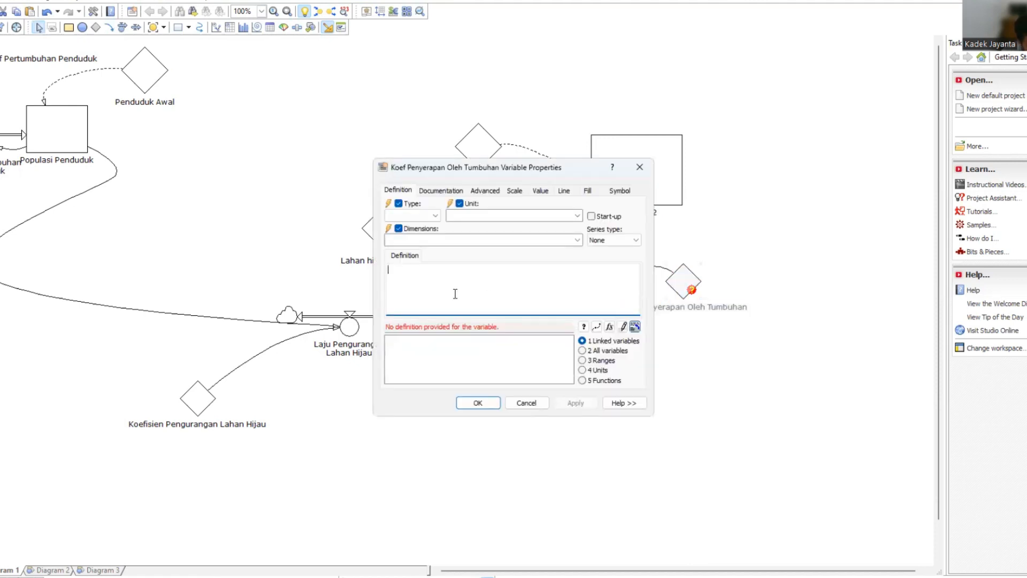
type("0.05")
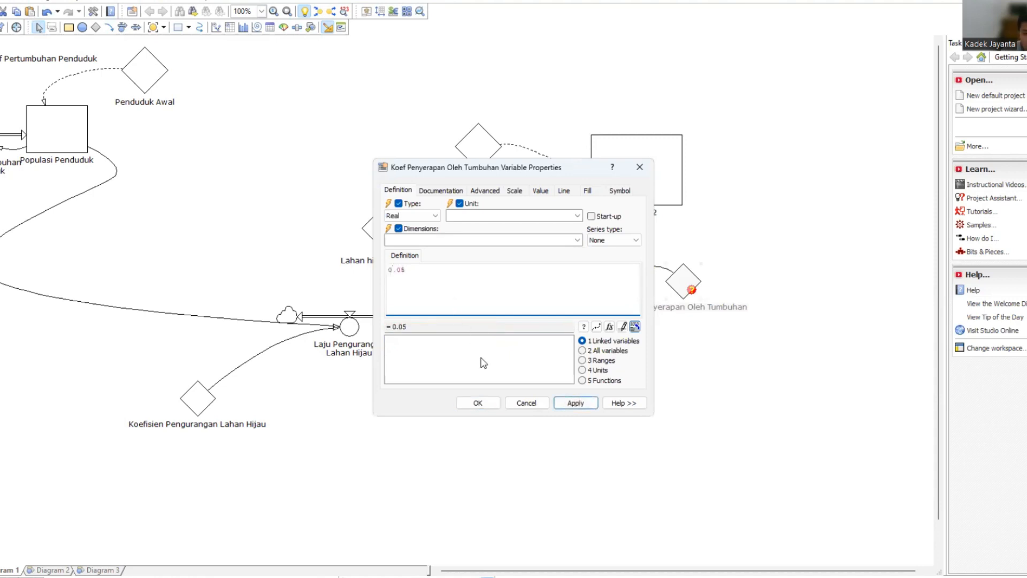
left_click(571, 404)
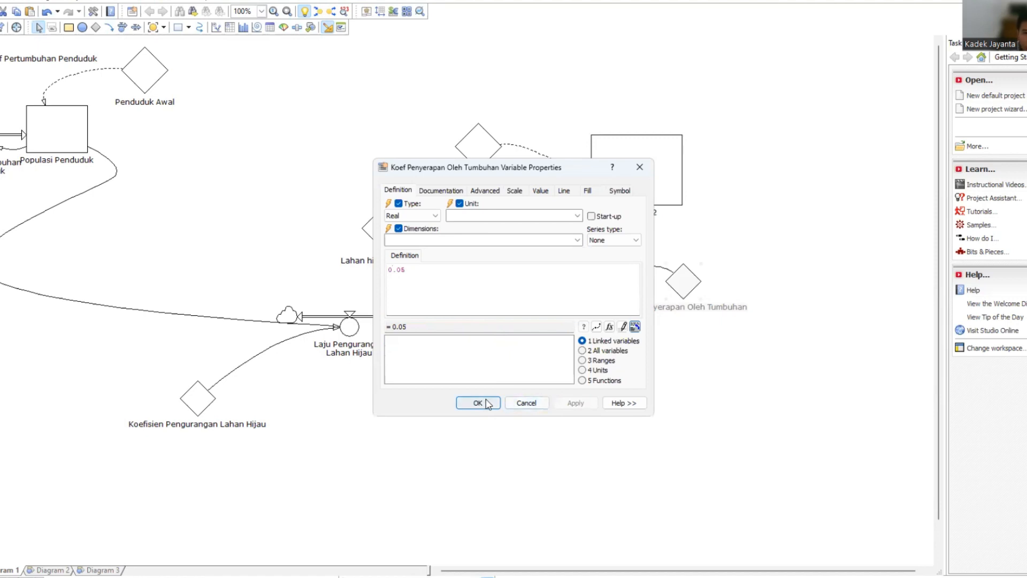
key("Return")
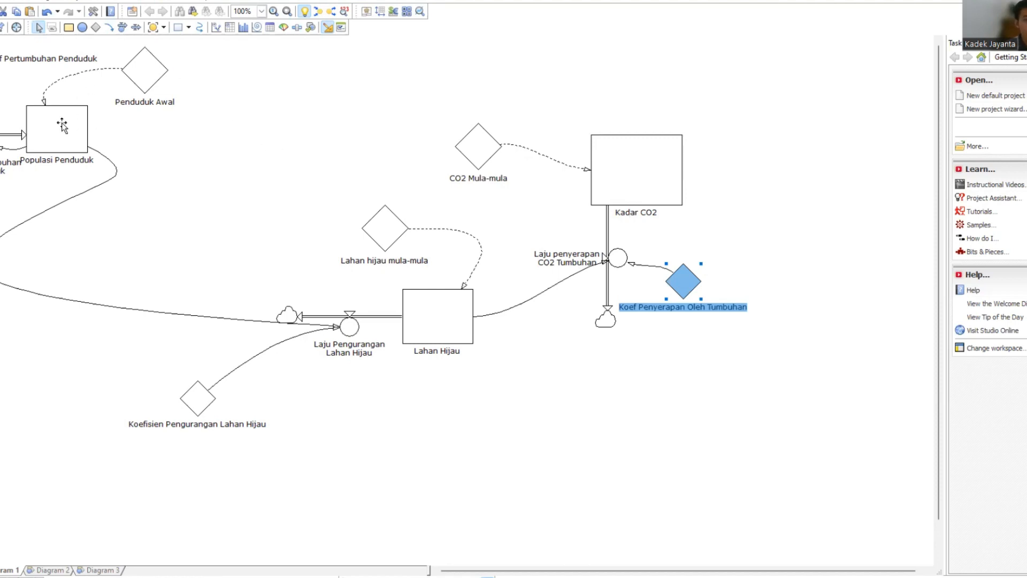
mouse_move(84, 142)
left_click(179, 28)
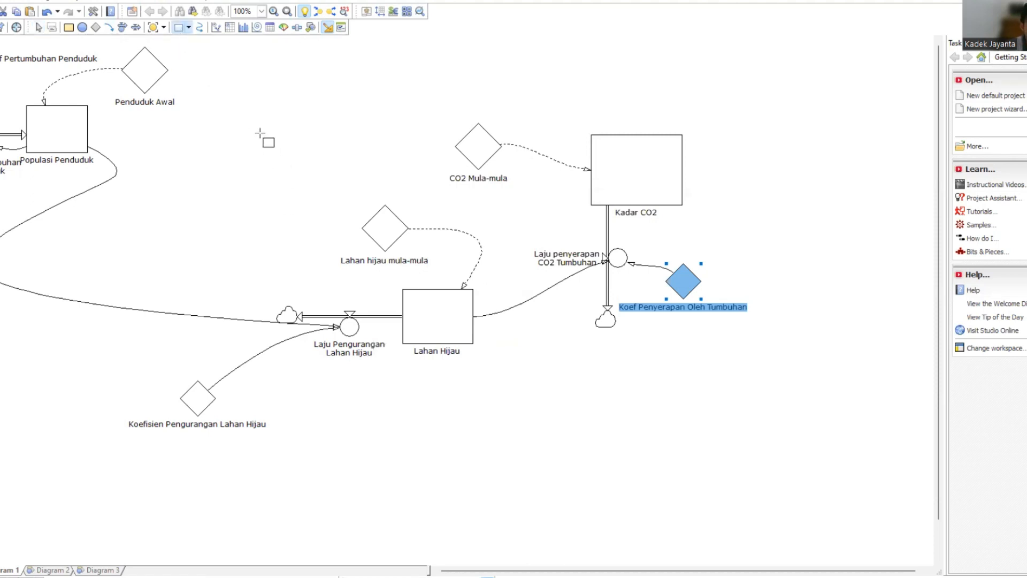
left_click_drag(261, 134, 334, 177)
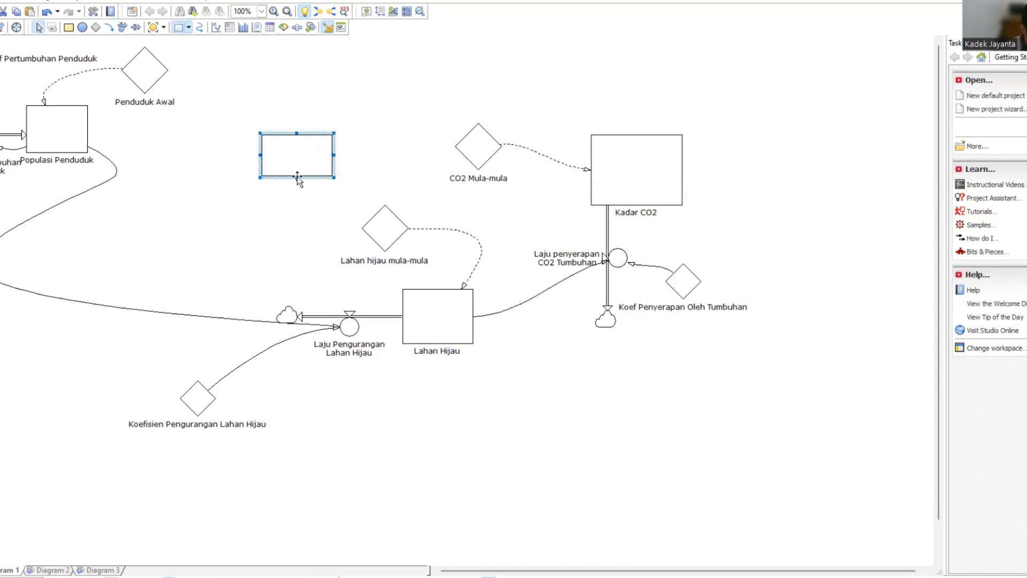
right_click(328, 155)
left_click(349, 190)
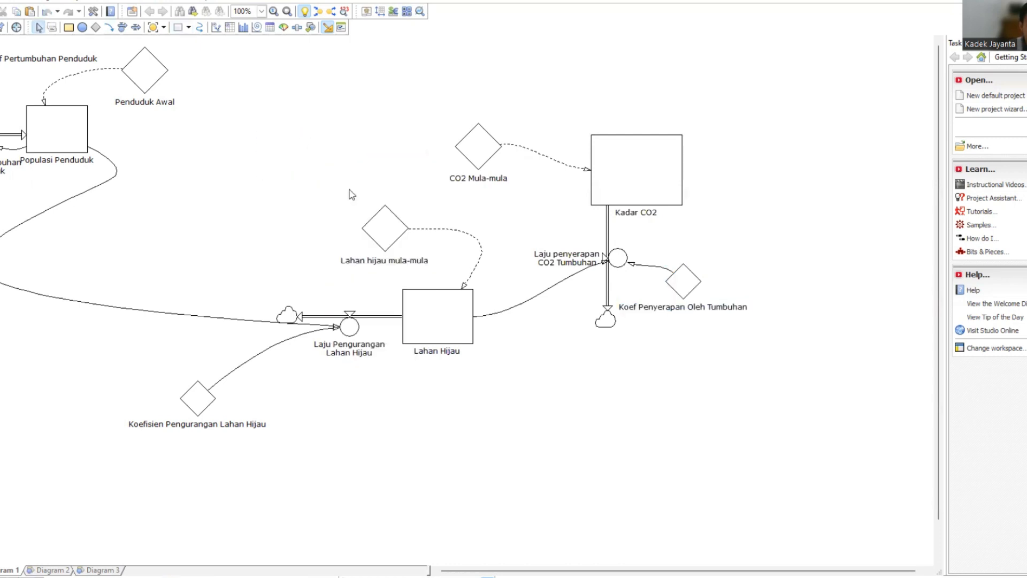
Add a level named Jumlah Kendaraan in the empty area between Penduduk Awal and CO2 Mula-mula.
left_click(69, 27)
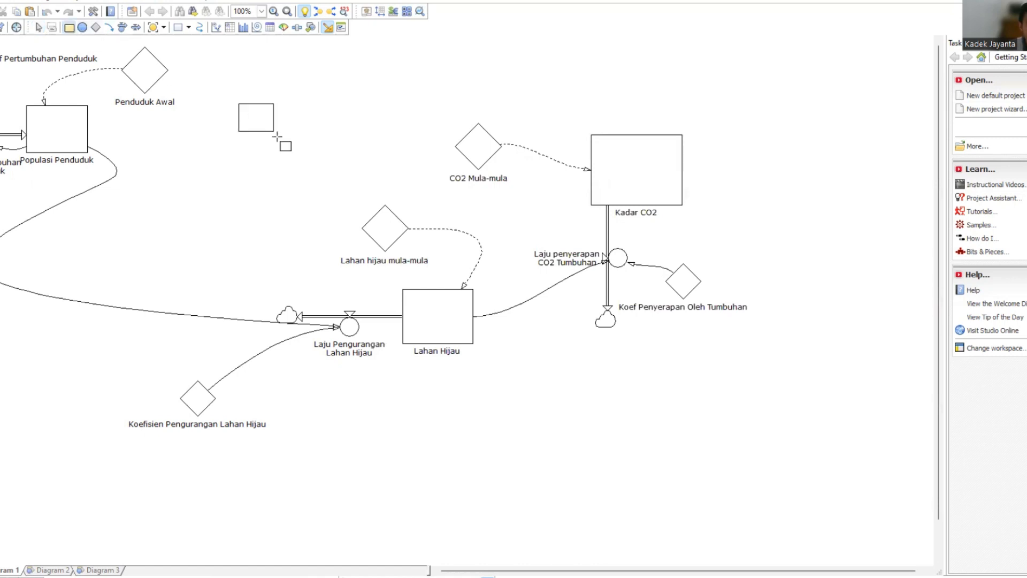
left_click_drag(218, 87, 309, 145)
left_click(288, 165)
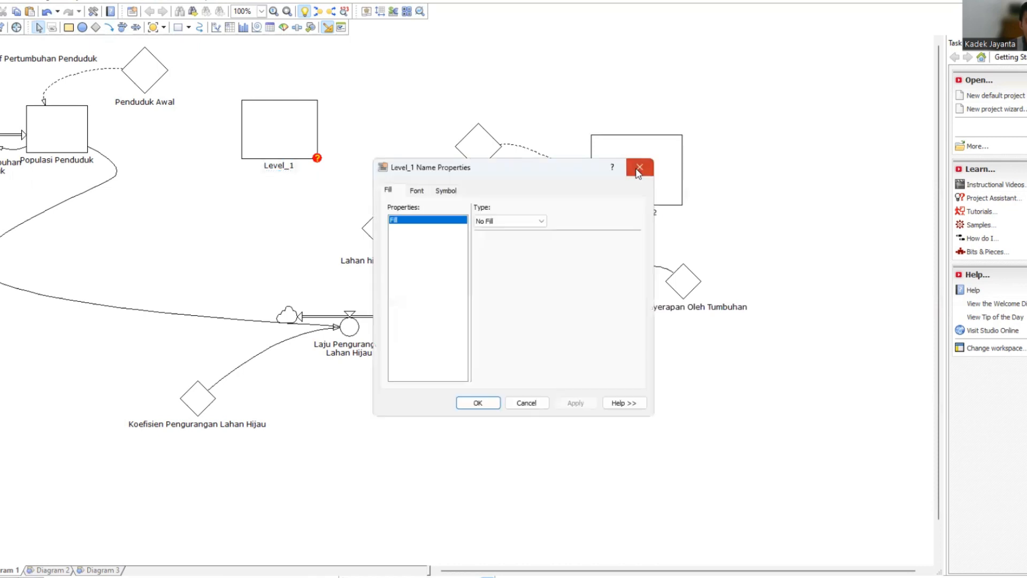
left_click(292, 165)
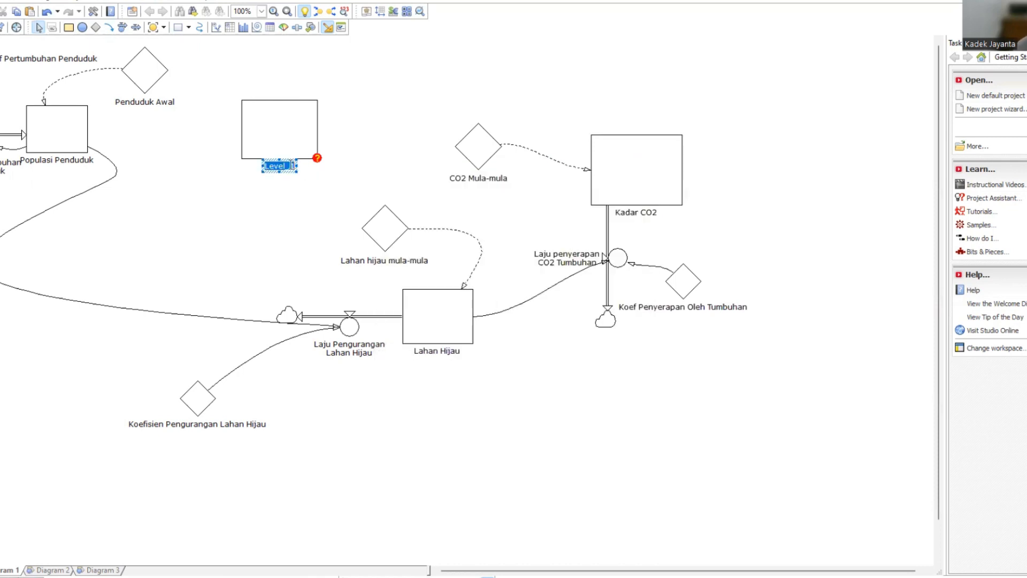
type("Jumlah Kendaraan")
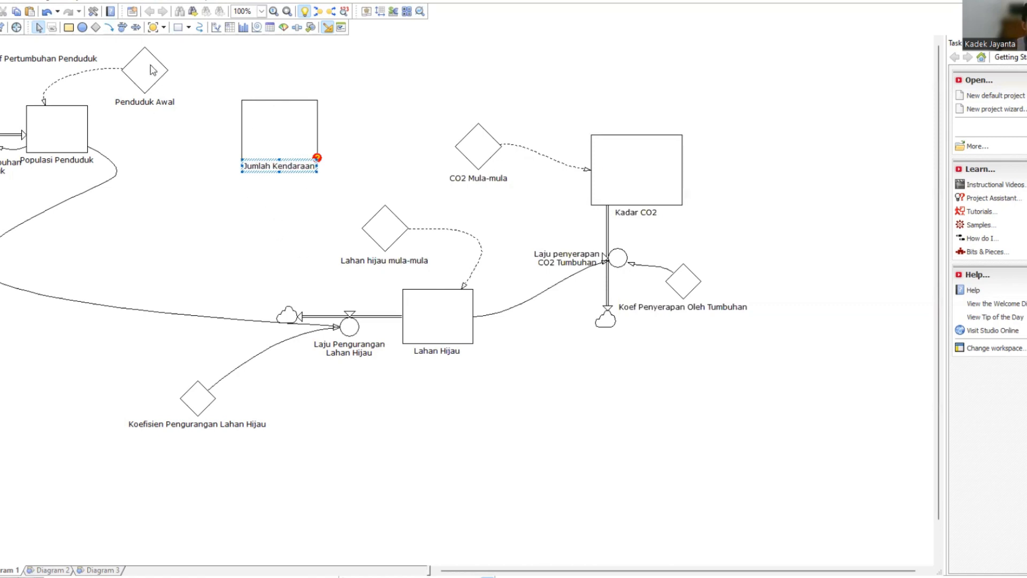
Add a constant named Jml Kendaraan Awal below the Jumlah Kendaraan level.
left_click(97, 27)
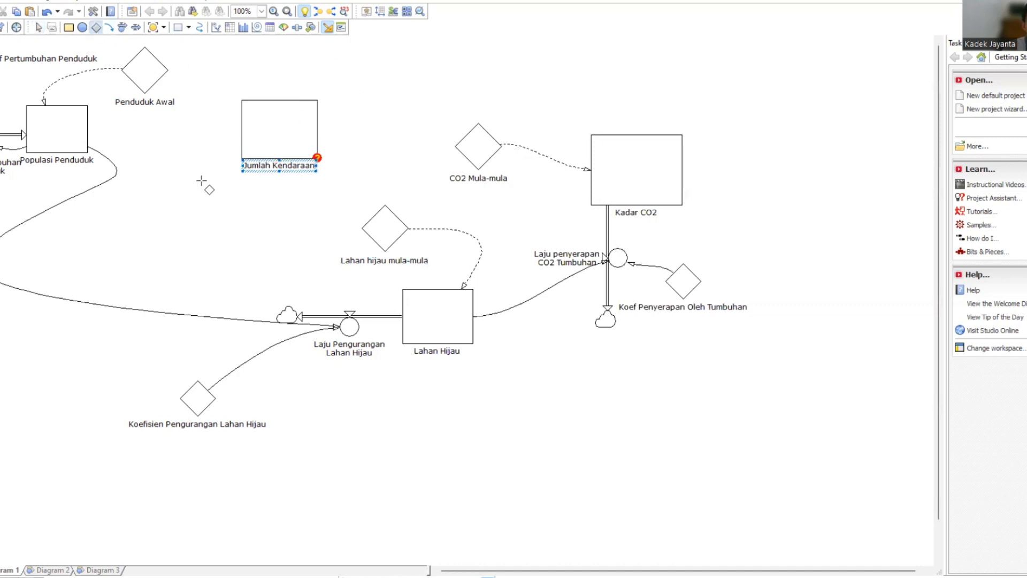
left_click(214, 216)
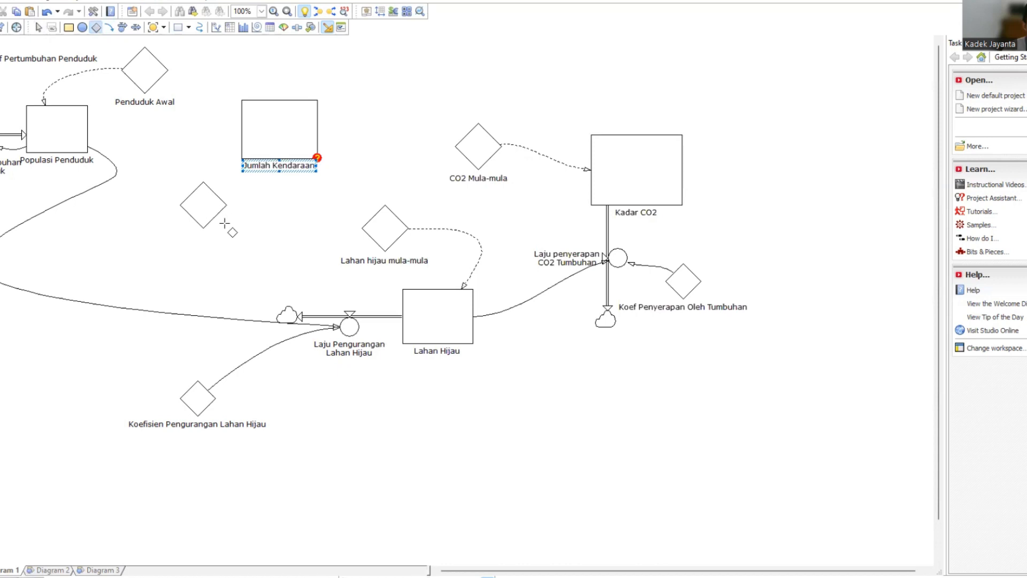
left_click(215, 217)
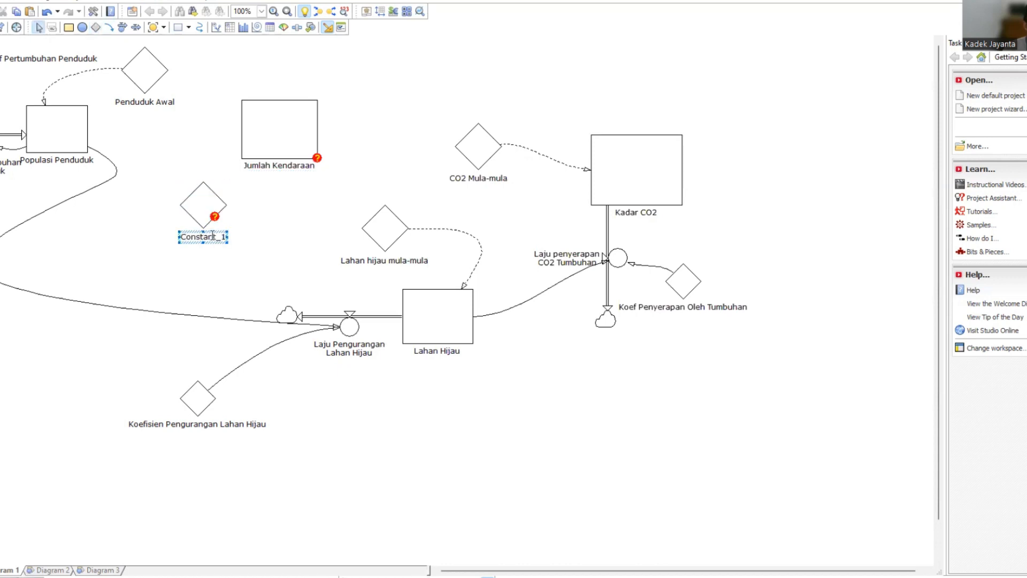
double_click(213, 236)
type("Jml")
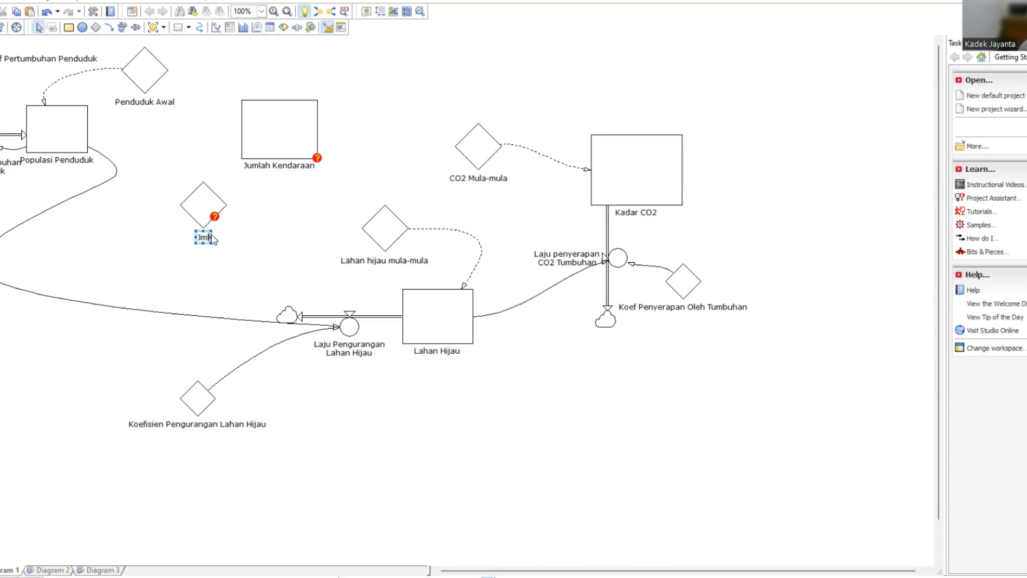
type(" Kendaraan Awal")
type("l")
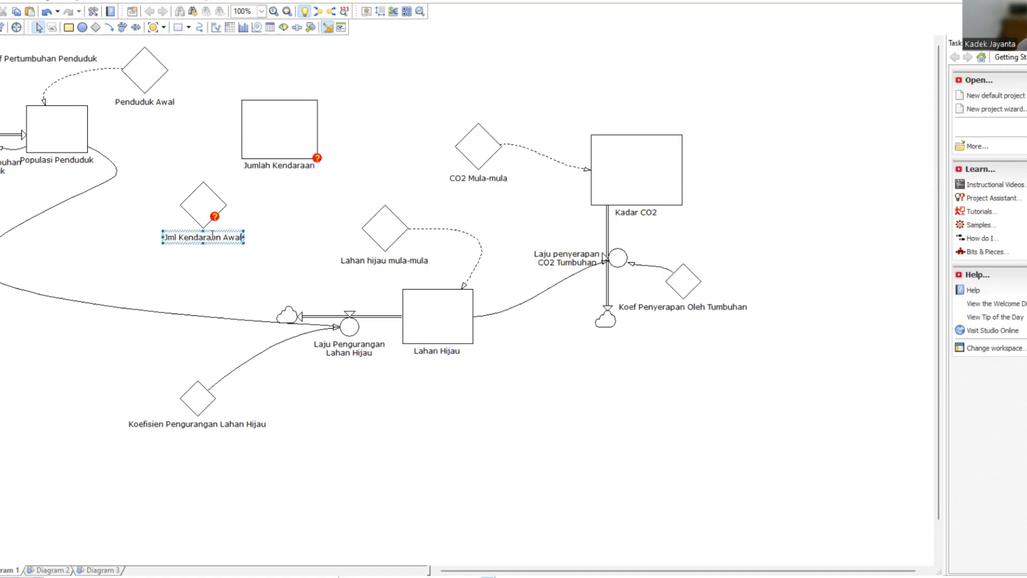
Link the Jml Kendaraan Awal constant to the Jumlah Kendaraan level and define the constant as 1000.
left_click(109, 27)
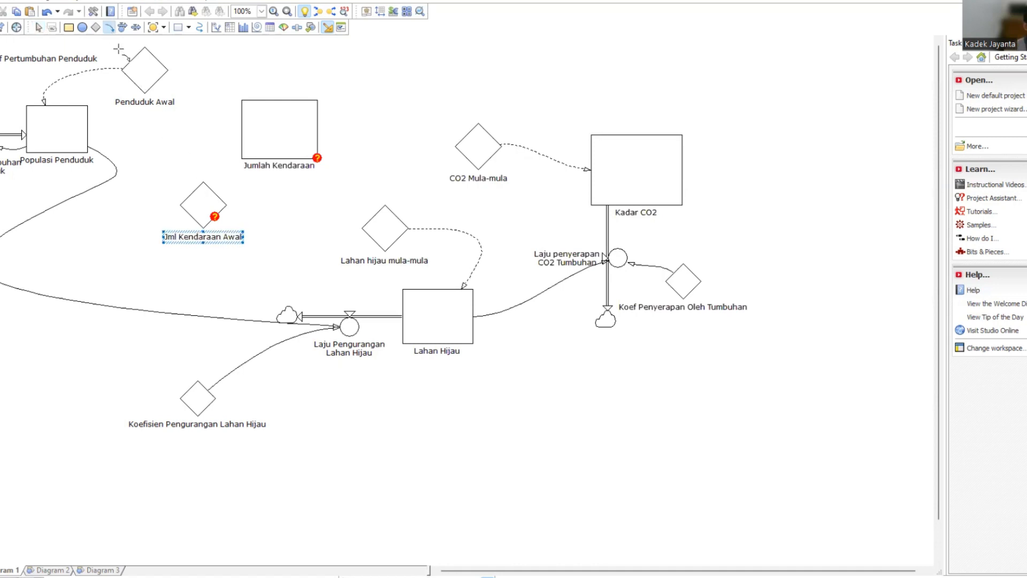
mouse_move(206, 186)
left_mouse_down()
mouse_move(213, 146)
mouse_move(241, 147)
left_mouse_up()
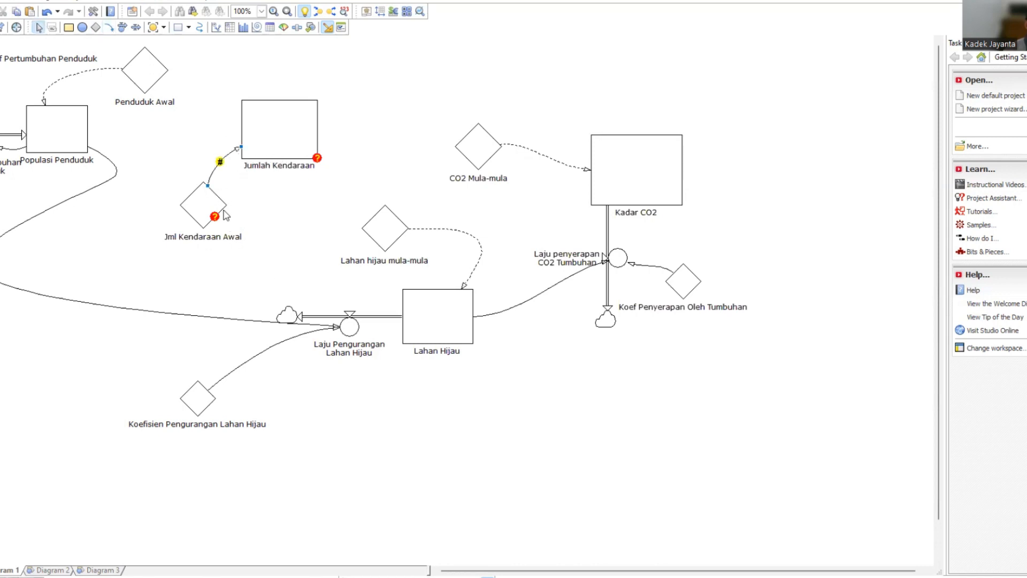
left_click(199, 209)
double_click(199, 210)
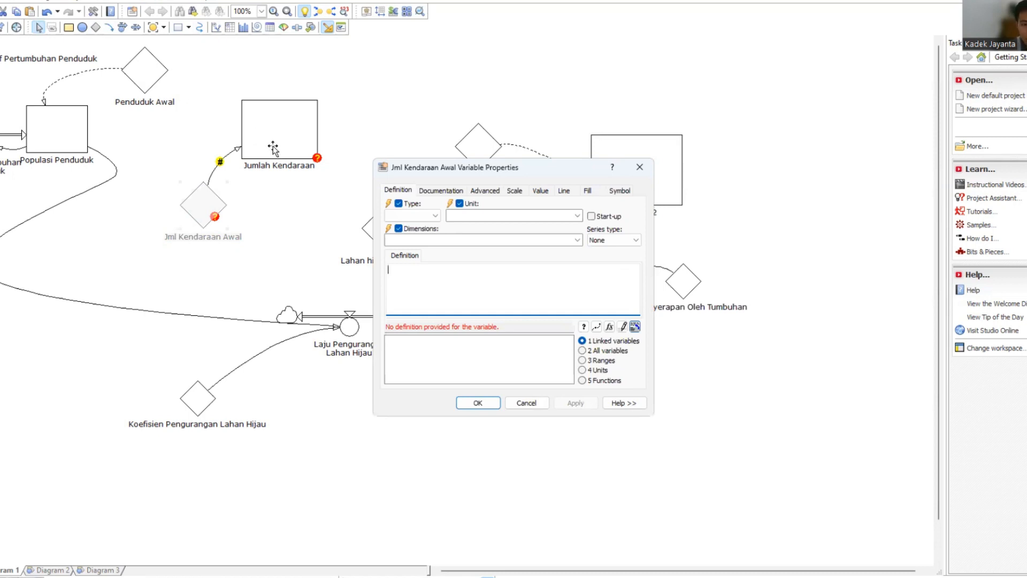
type("1000")
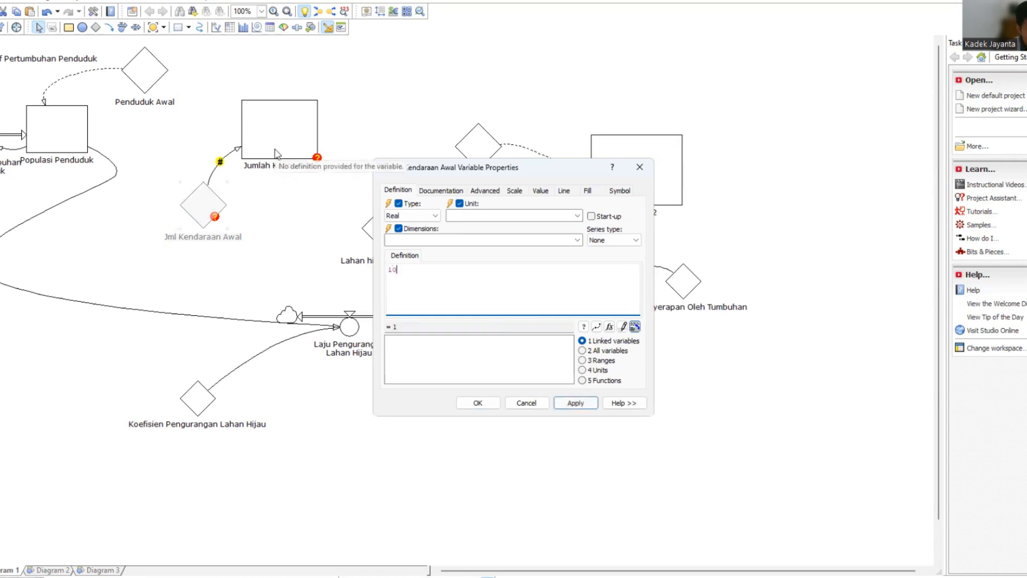
left_click(568, 405)
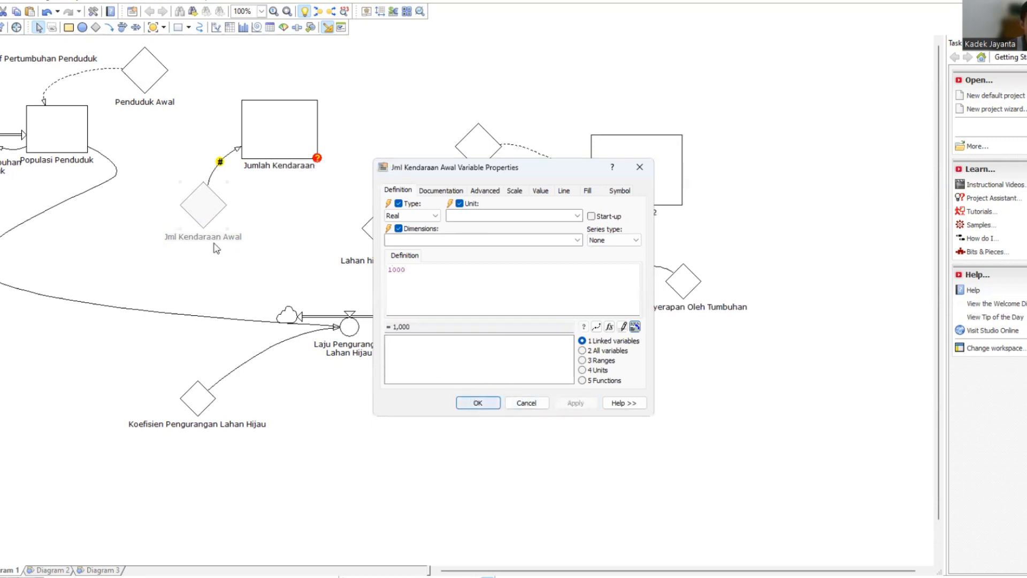
key("Return")
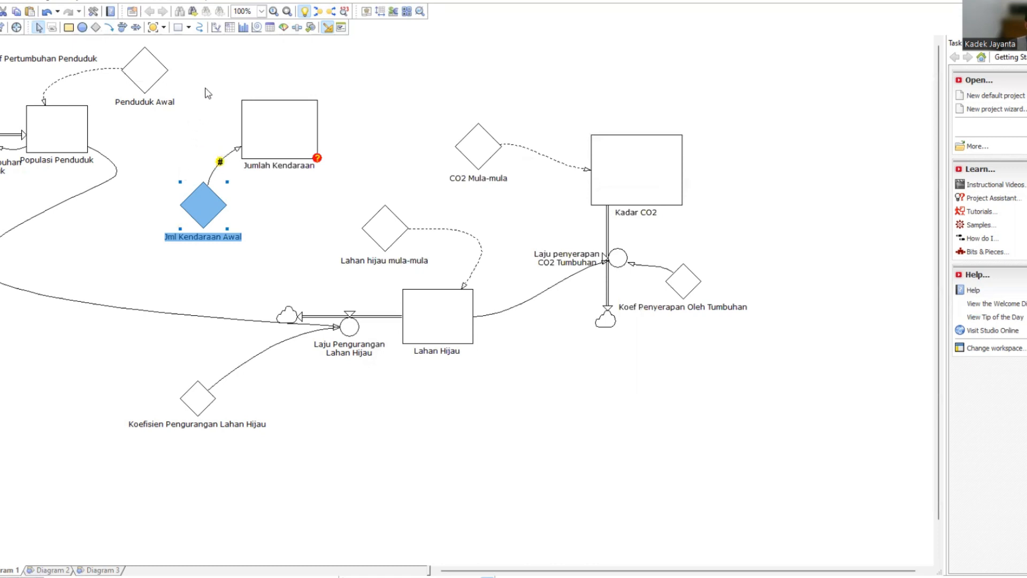
Add a constant named Koef Pertumbuhan Kendaraan above the Jumlah Kendaraan level.
left_click(96, 27)
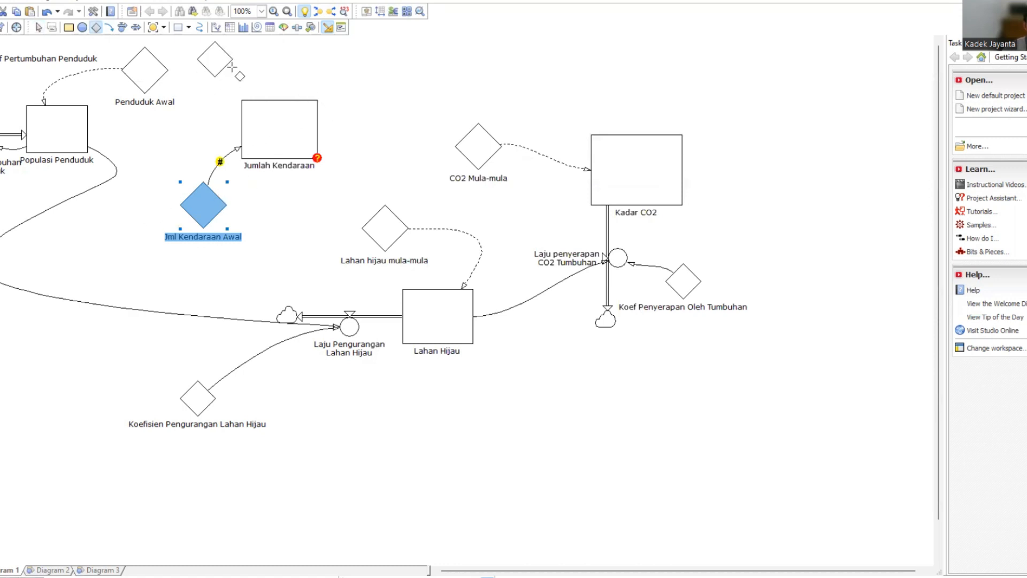
left_click(214, 59)
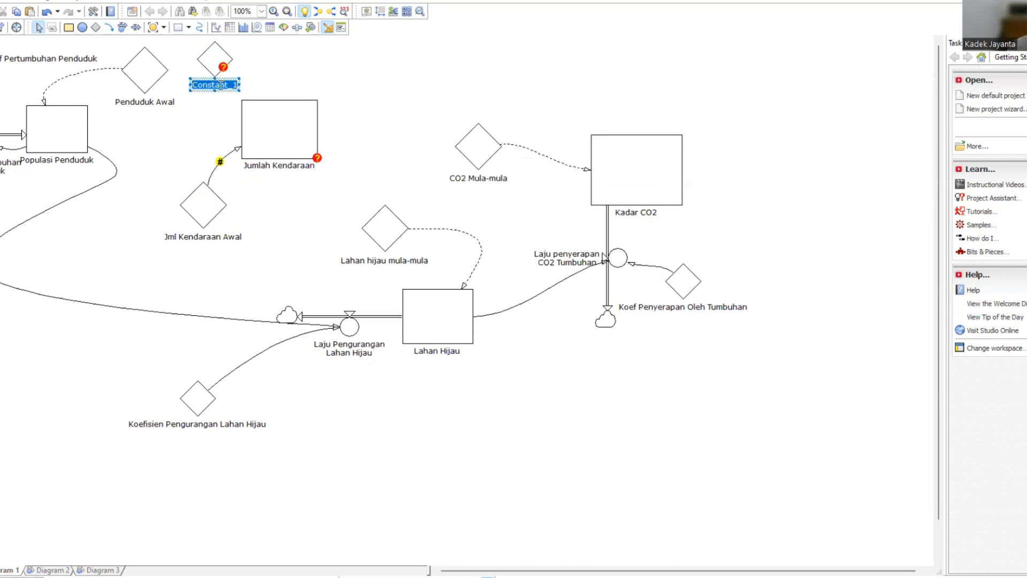
type("Koef Ke")
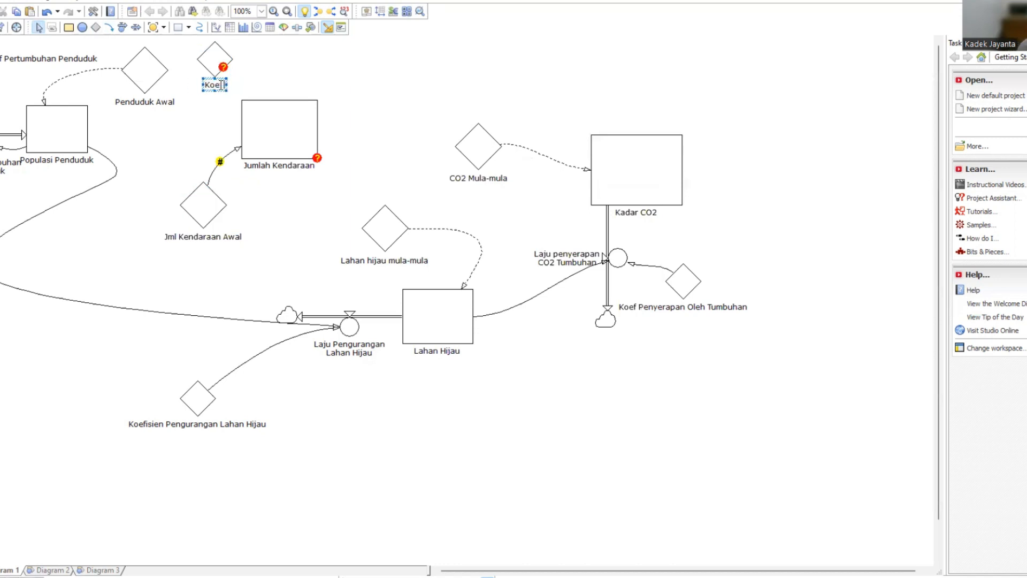
type("ndaa")
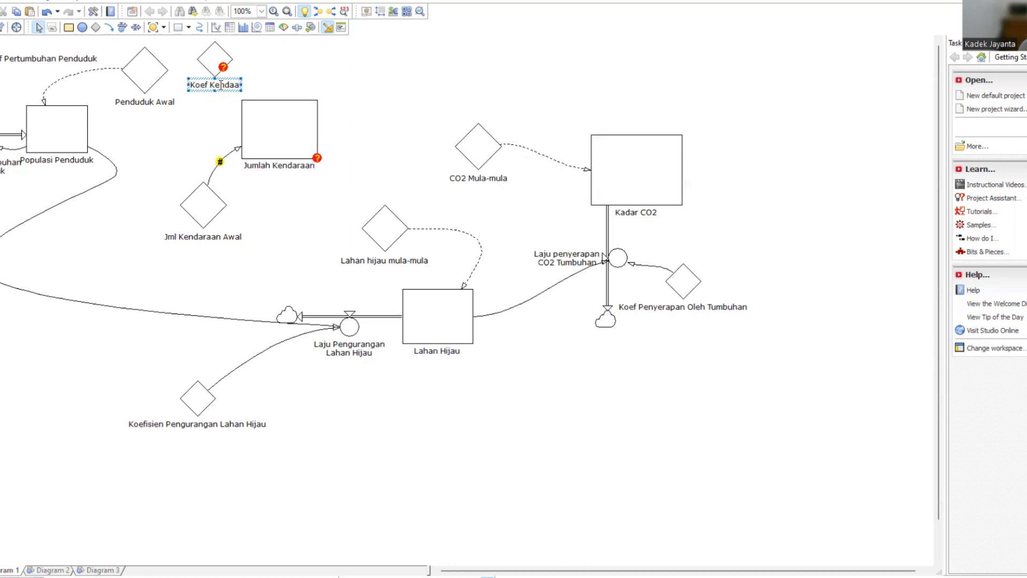
key("BackSpace")
key("BackSpace")
key("BackSpace")
key("BackSpace")
key("BackSpace")
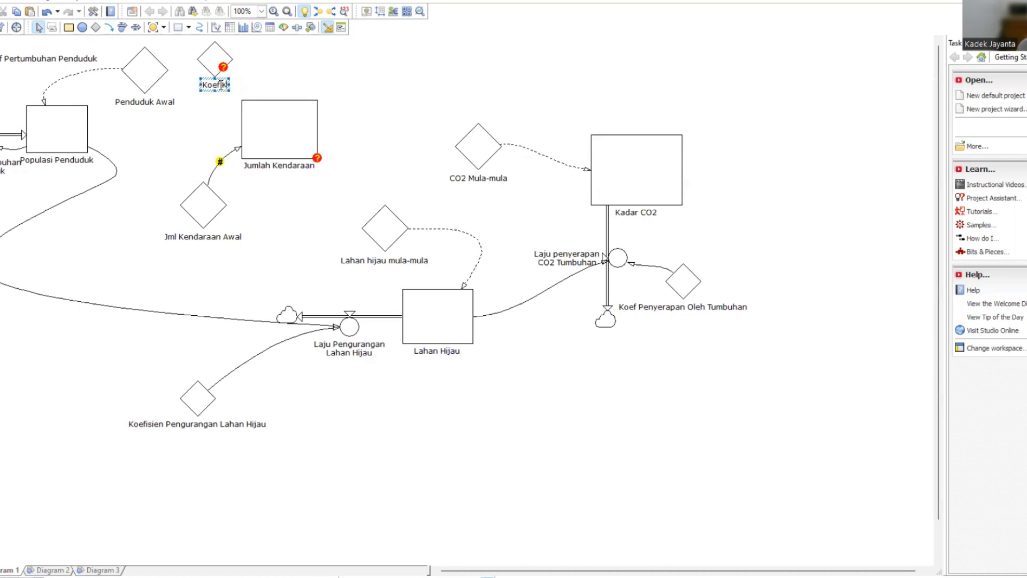
key("BackSpace")
type("Pertumbuhaan")
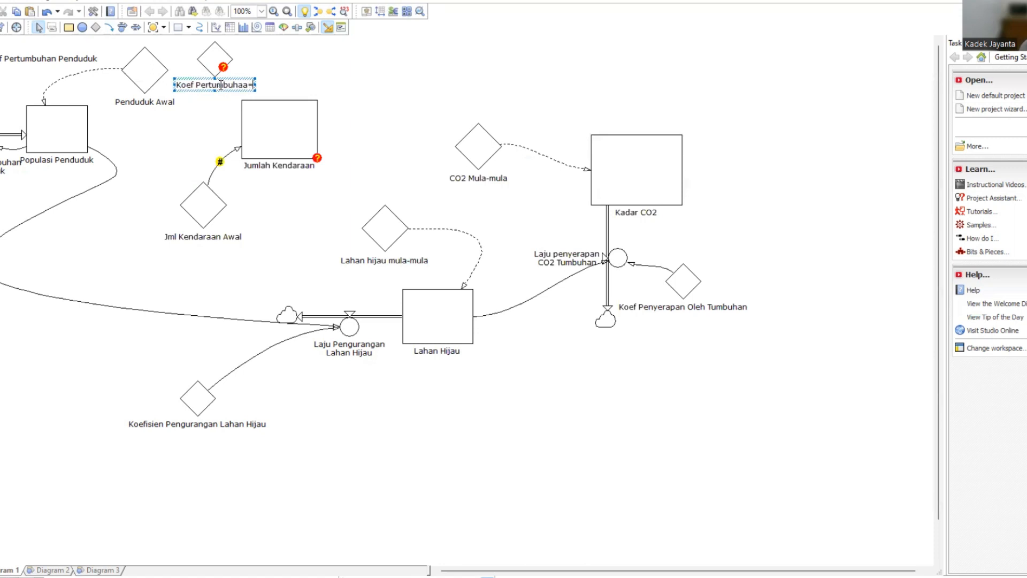
key("BackSpace")
type("n Kendaraah")
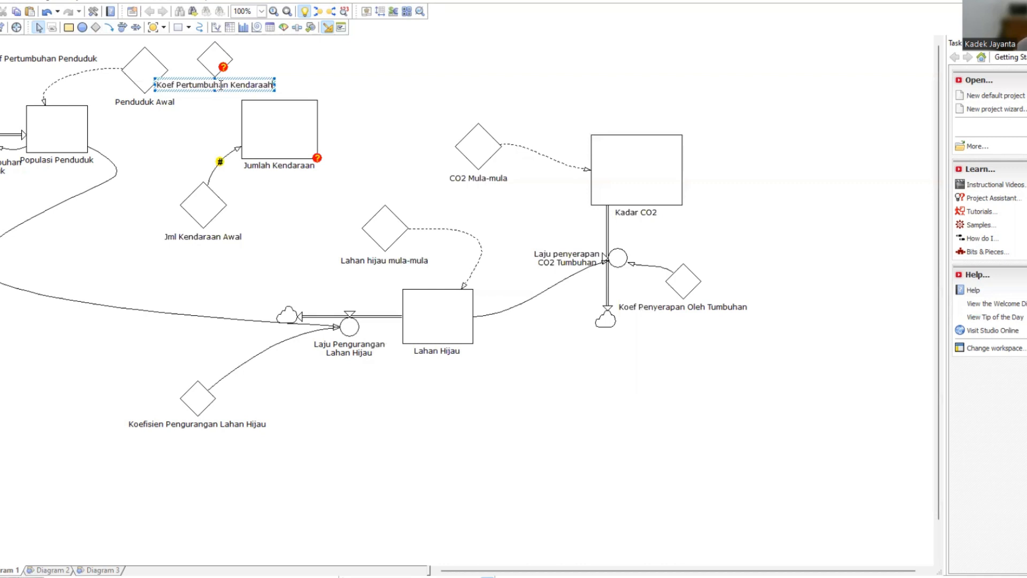
key("BackSpace")
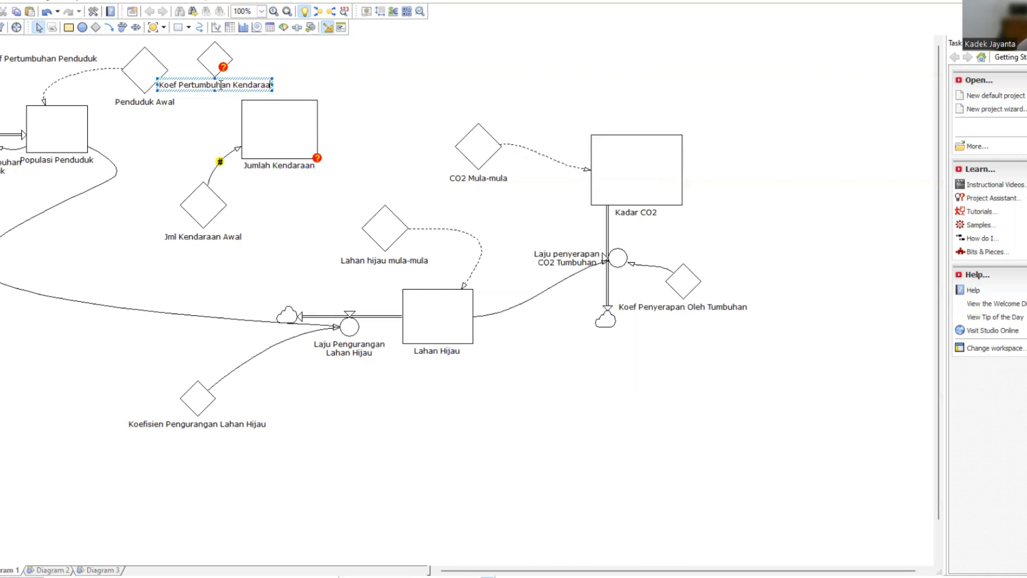
type("n")
left_click(371, 58)
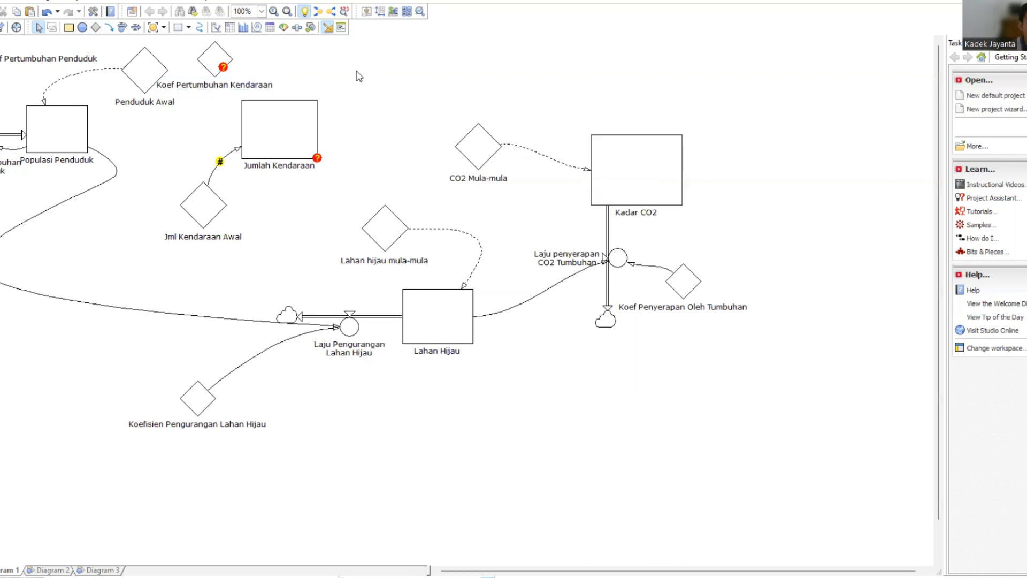
Define the Koef Pertumbuhan Kendaraan constant as 0.001.
left_click(206, 62)
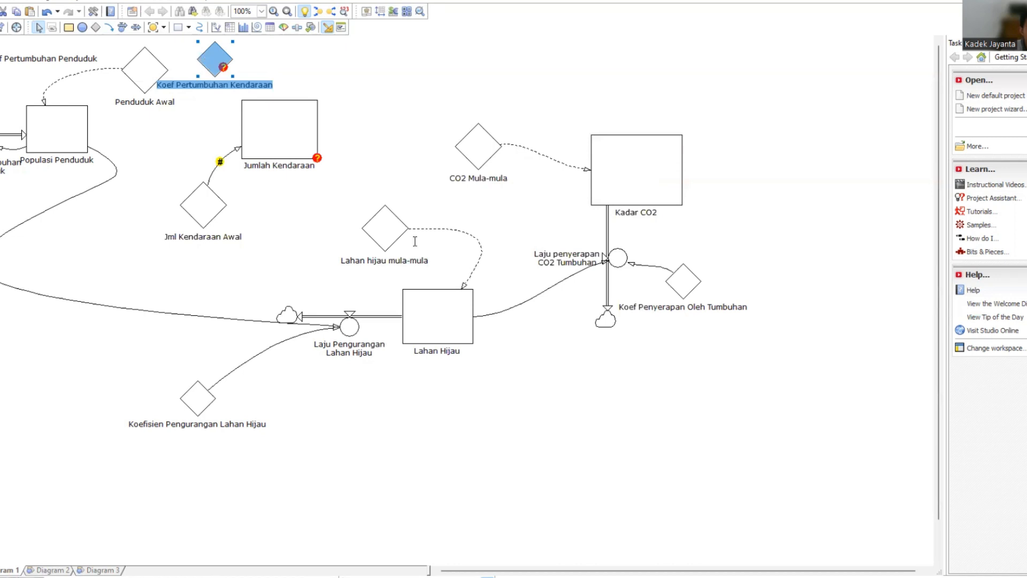
type("0")
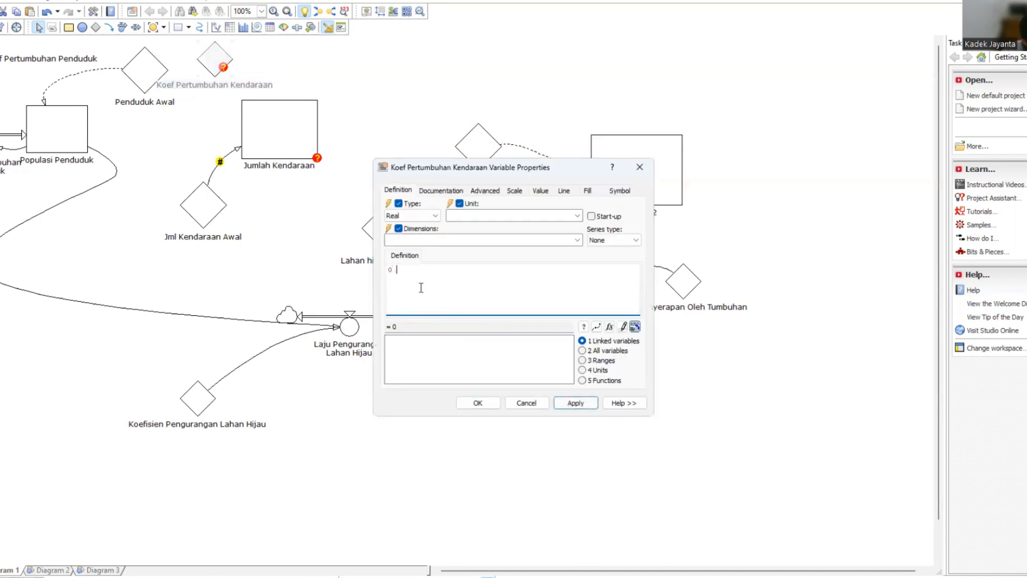
type(".001")
left_click(570, 406)
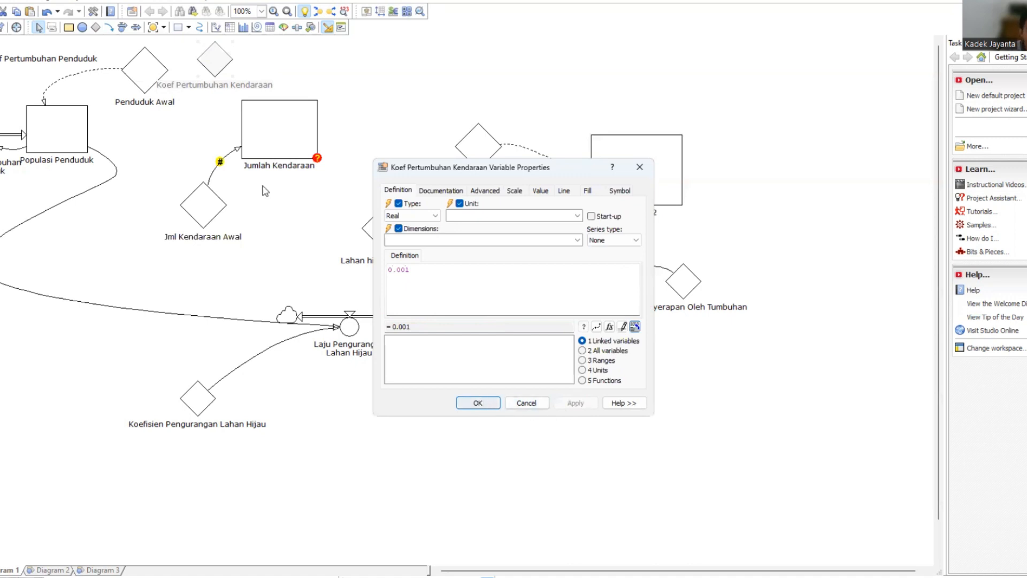
key("Return")
Check the definition of the Jml Kendaraan Awal constant.
left_click(200, 205)
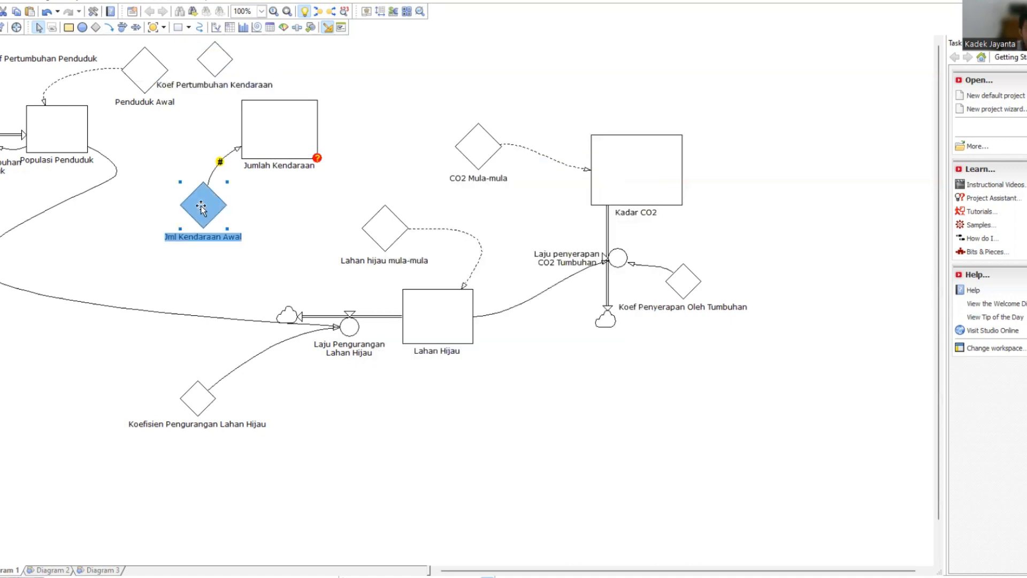
double_click(200, 206)
left_click(478, 406)
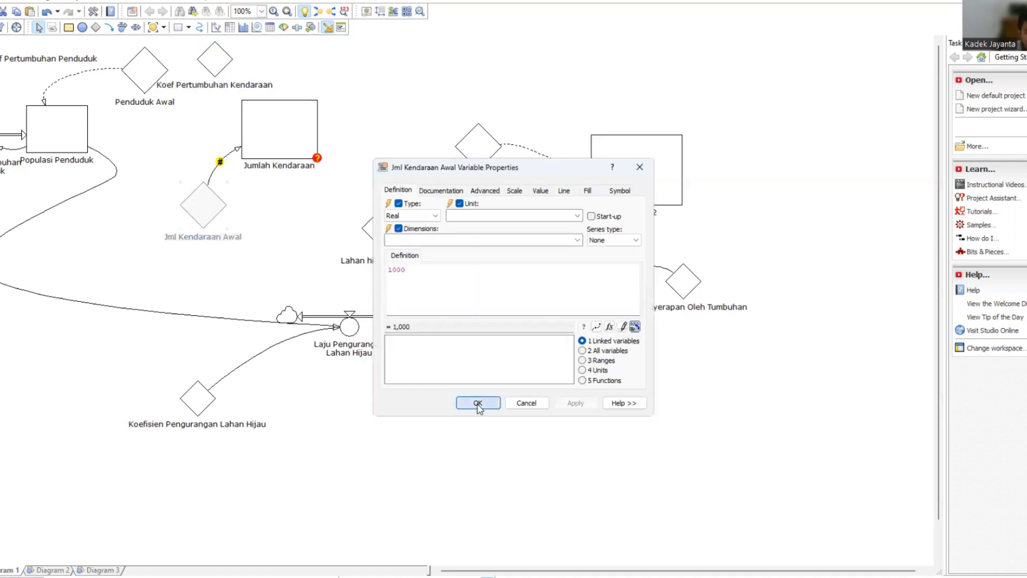
key("Return")
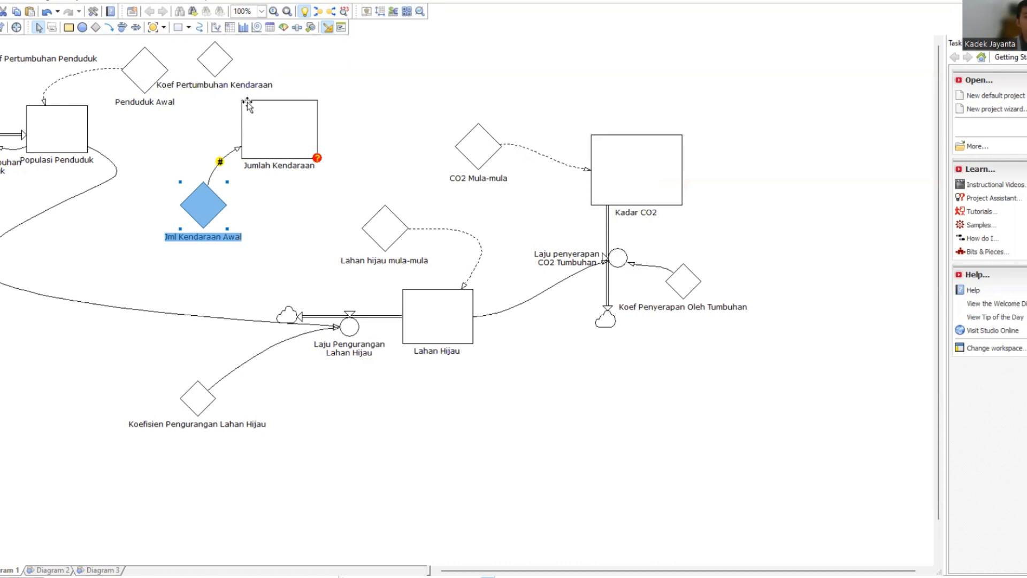
Add an inflow rate named Laju Pertumbuhan Kendaraan to the Jumlah Kendaraan level and move its label beside the rate symbol.
left_click(124, 27)
left_click_drag(143, 134, 238, 135)
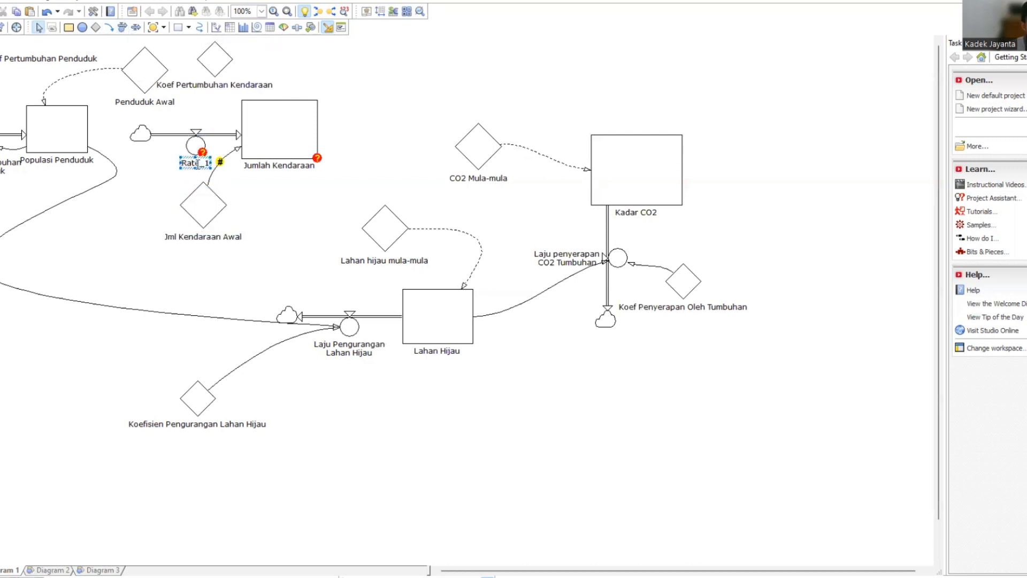
type("Laju")
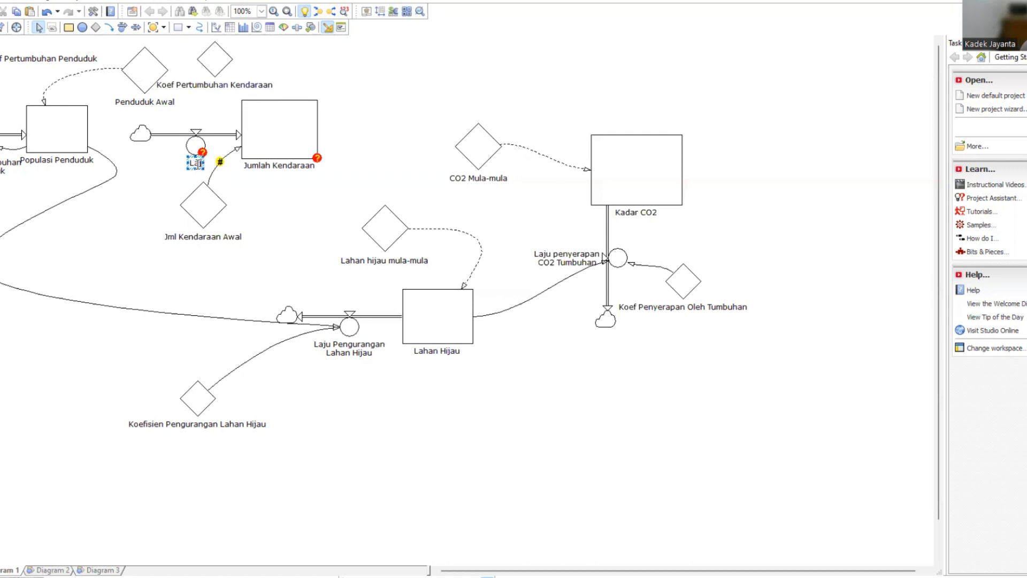
type(" Pertumbuhan")
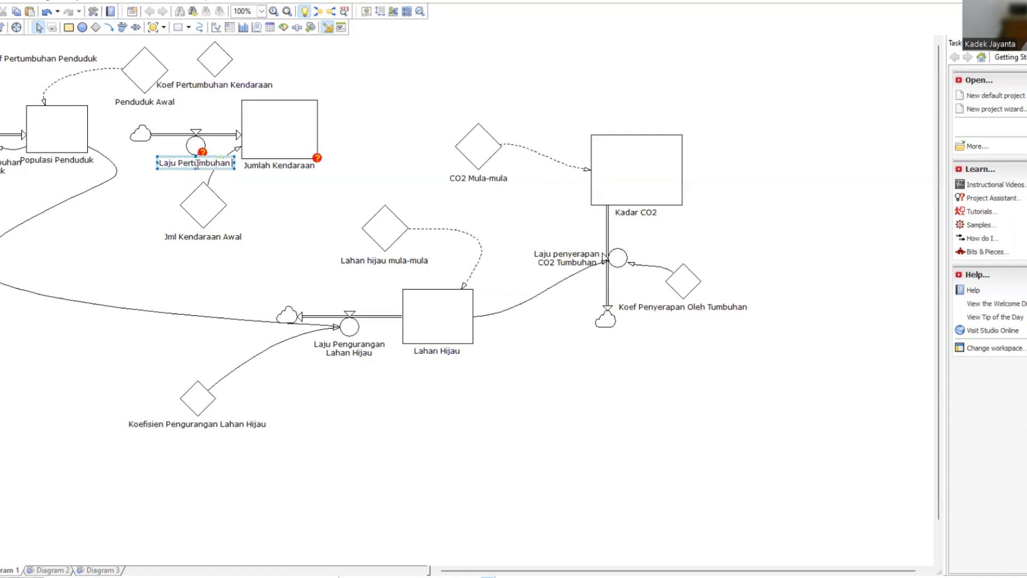
type(" Ken")
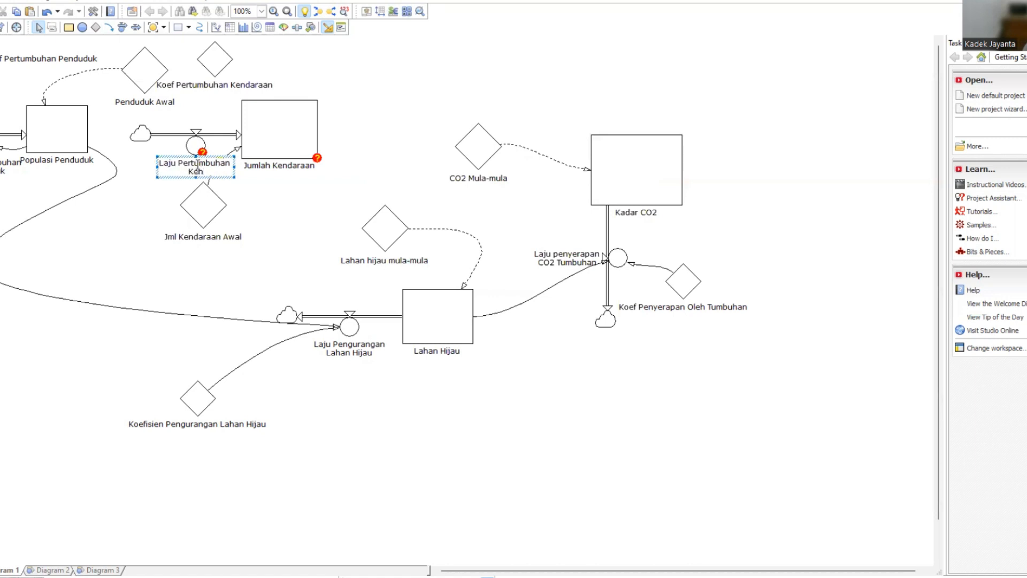
type("daraan")
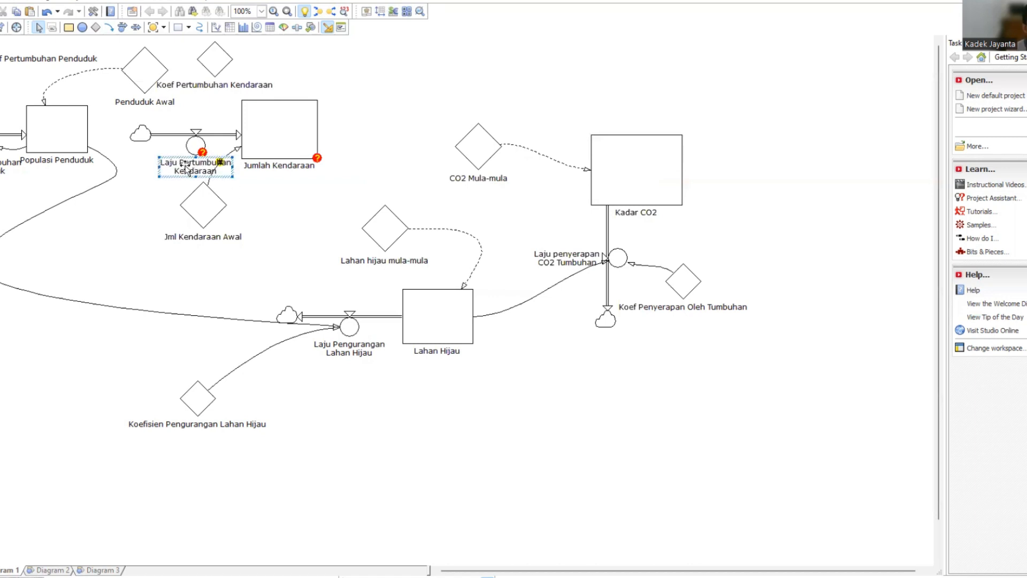
left_click_drag(199, 173, 152, 152)
left_click(278, 208)
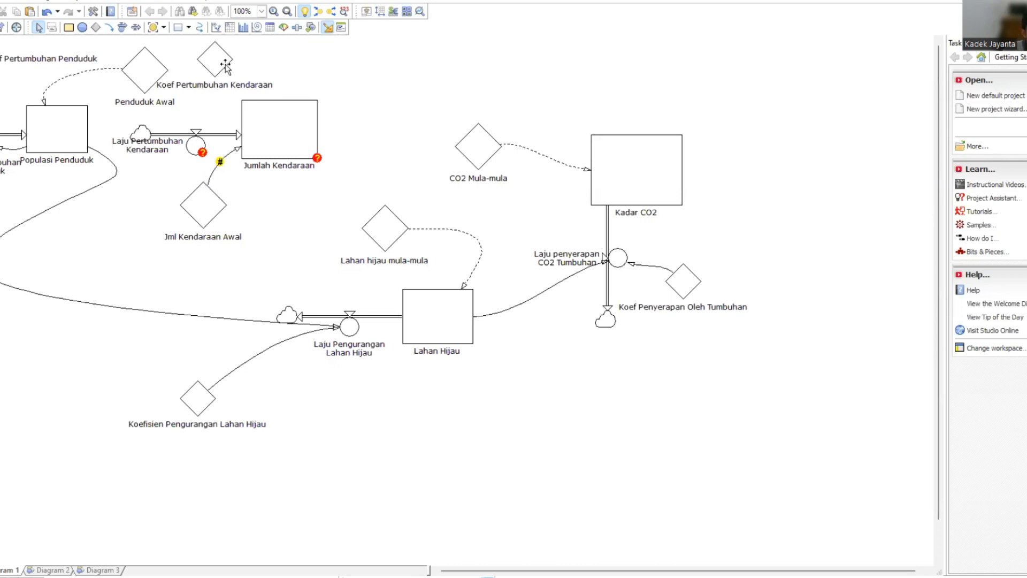
Move the Koef Pertumbuhan Kendaraan label beside its symbol and link that constant and Populasi Penduduk to the Laju Pertumbuhan Kendaraan rate.
left_click_drag(235, 82, 319, 72)
left_click(109, 27)
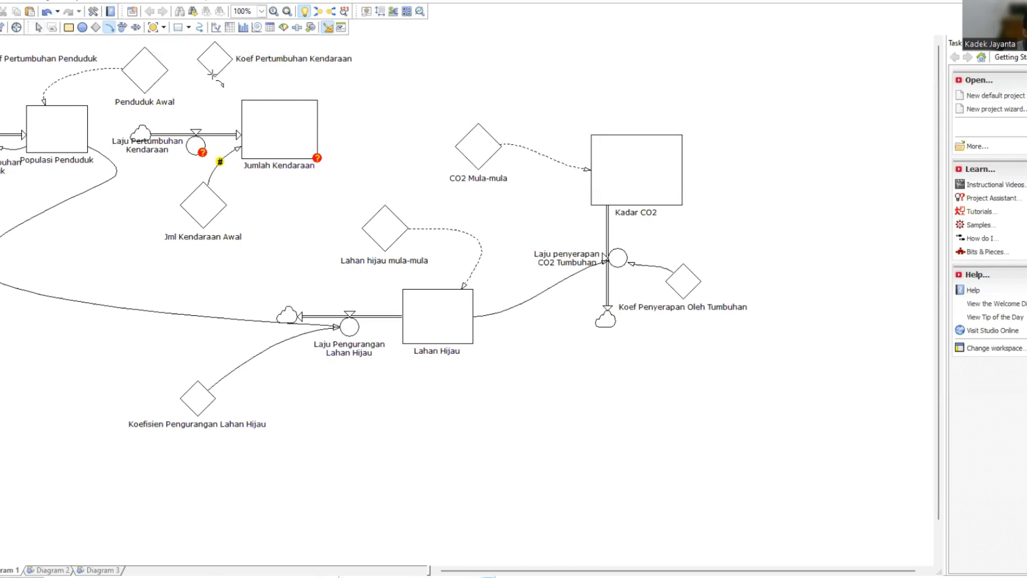
left_click_drag(213, 75, 193, 134)
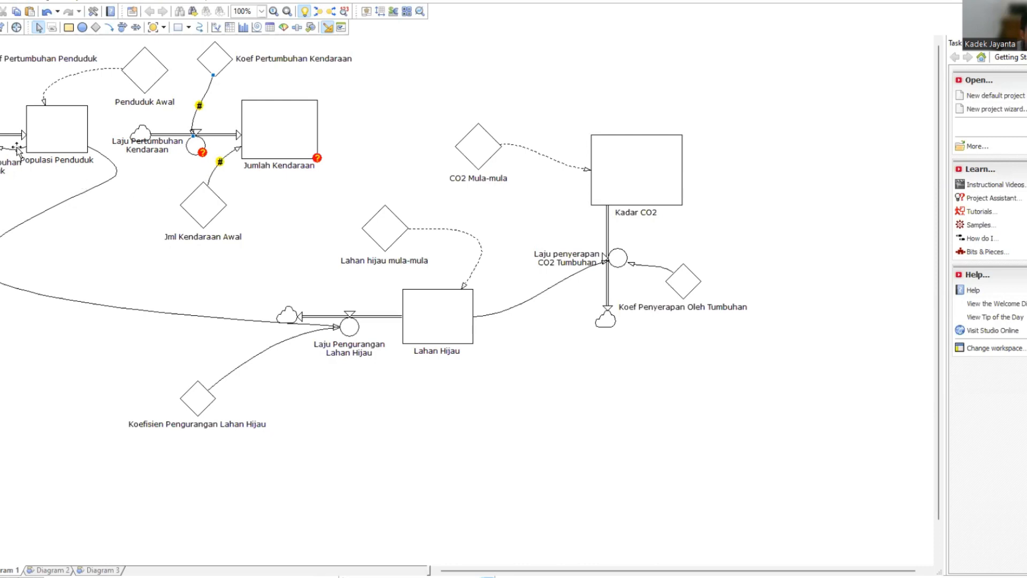
left_click(109, 27)
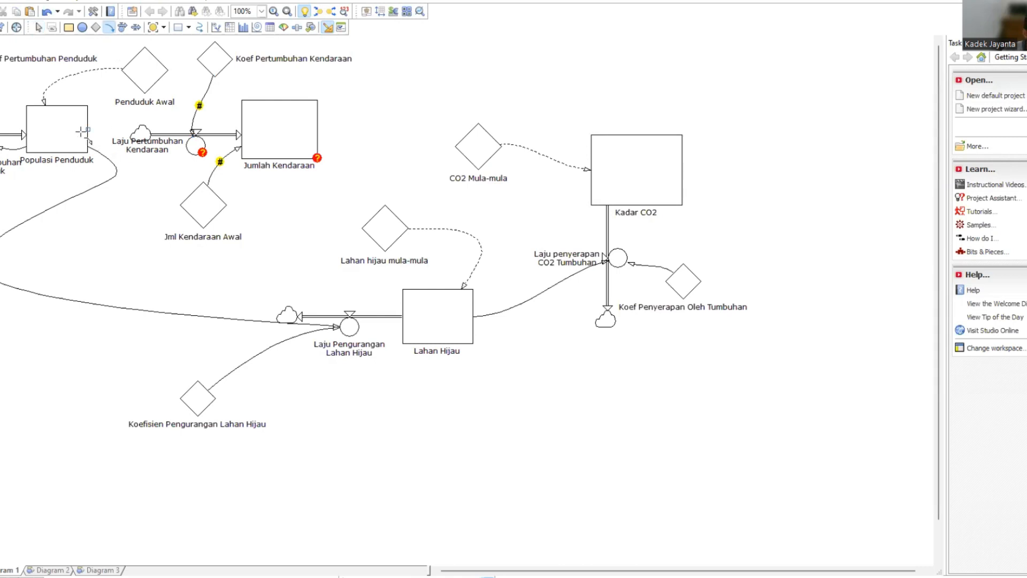
mouse_move(85, 132)
left_mouse_down()
mouse_move(153, 185)
mouse_move(195, 163)
mouse_move(195, 152)
left_mouse_up()
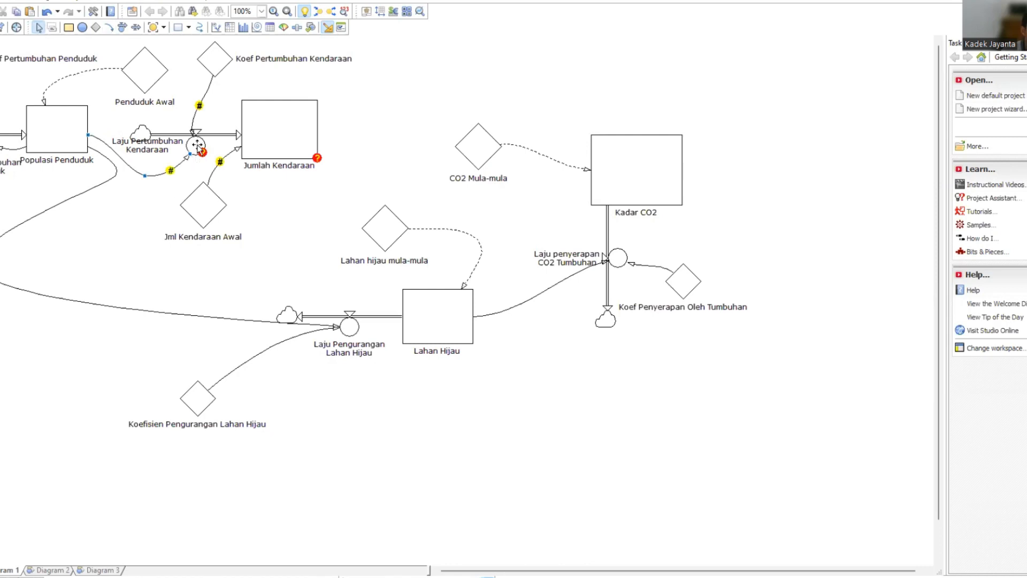
Define the Laju Pertumbuhan Kendaraan rate as 'Koef Pertumbuhan Kendaraan'*'Populasi Penduduk'.
left_click(196, 145)
key("alt+Return")
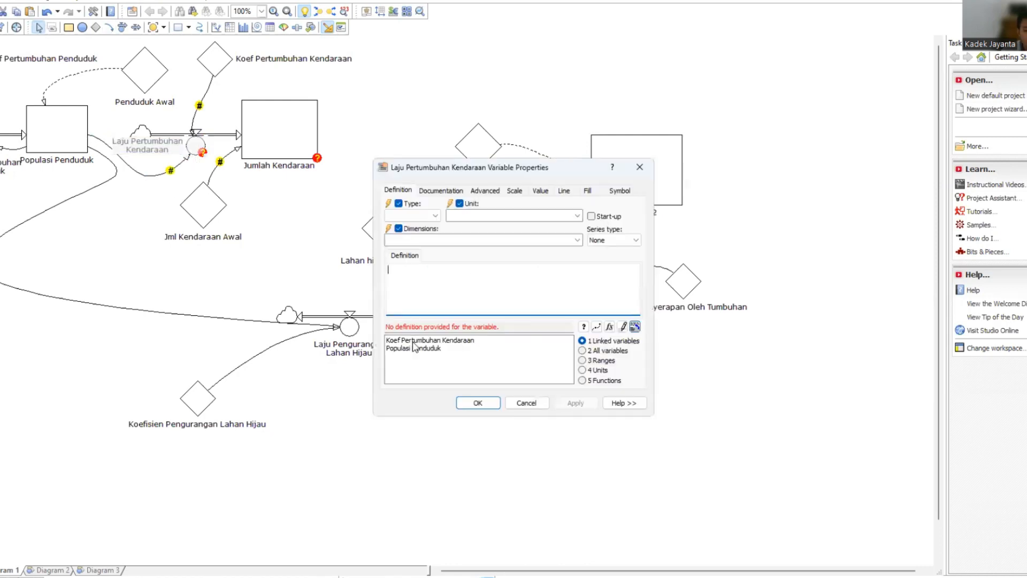
double_click(415, 340)
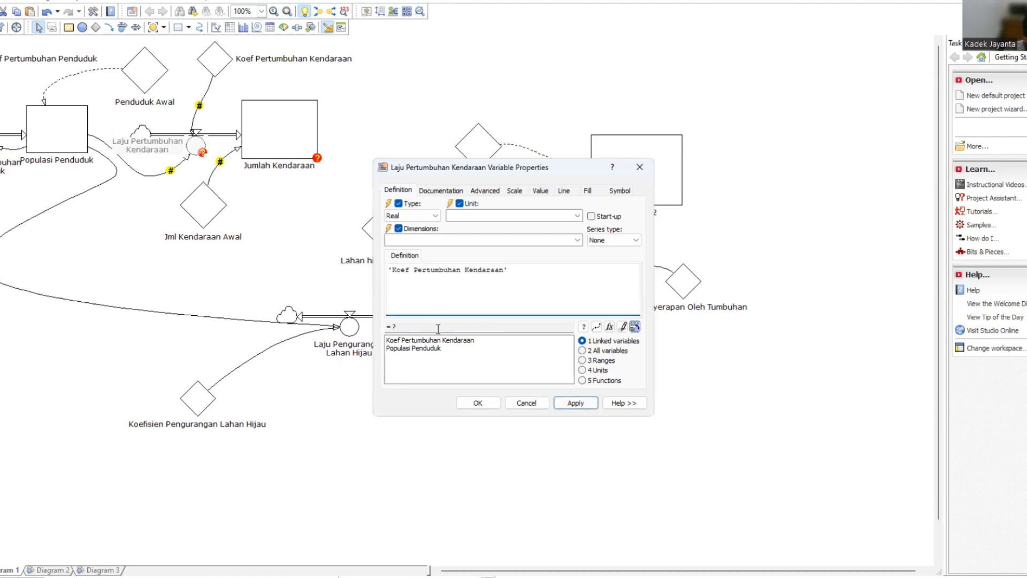
type("*")
double_click(433, 348)
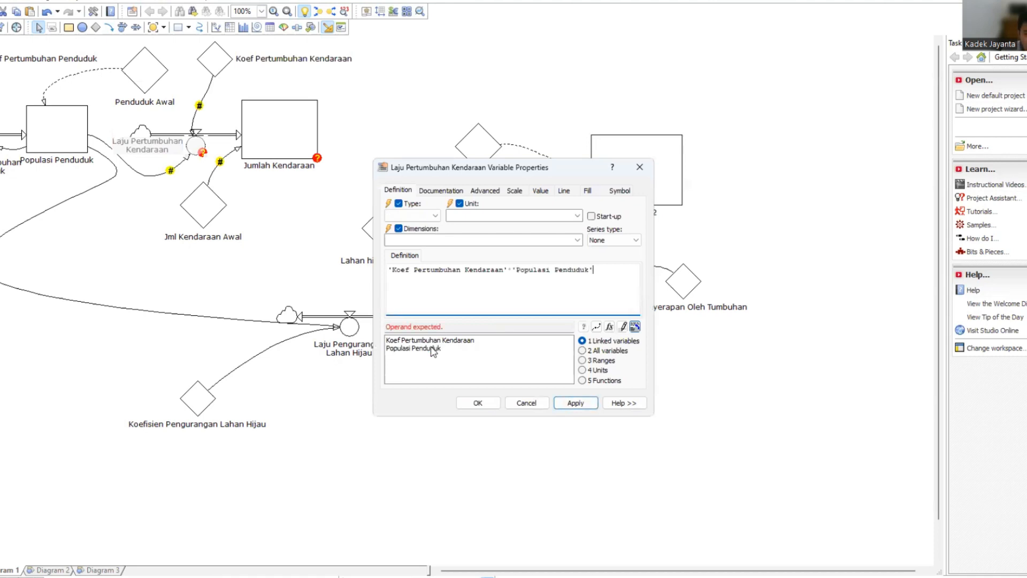
left_click(575, 403)
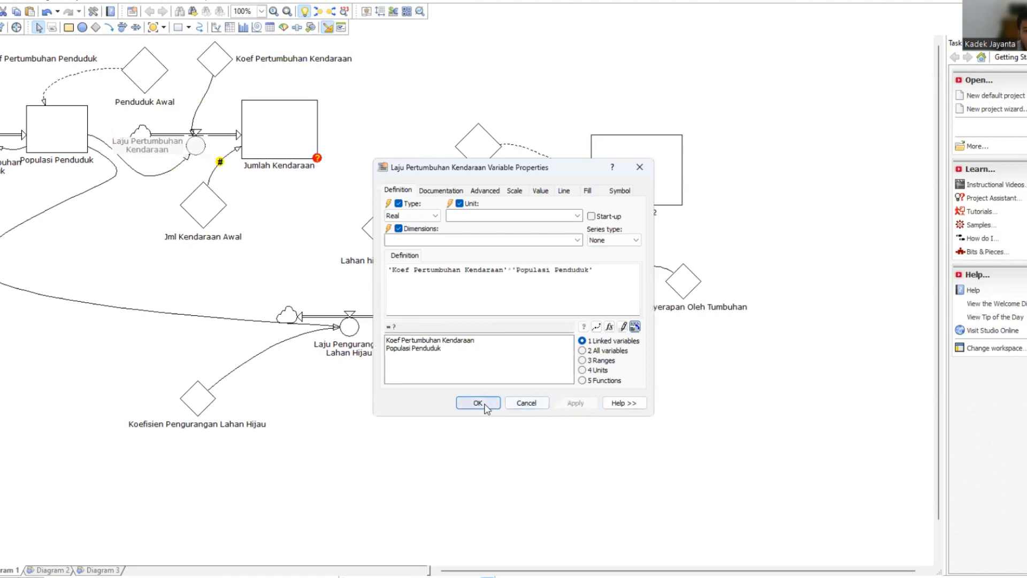
key("Return")
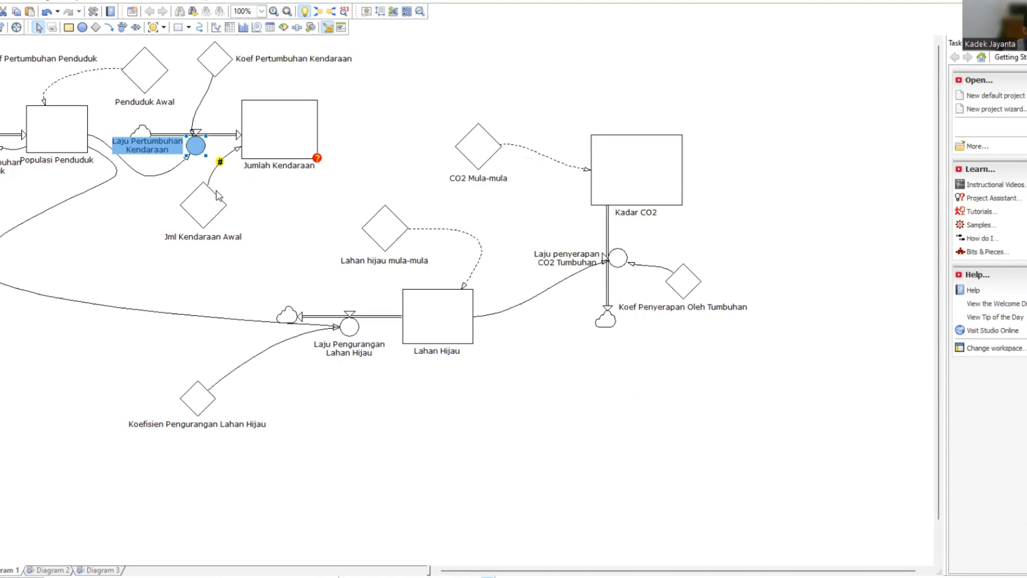
Define the initial value of the Jumlah Kendaraan level as 'Jml Kendaraan Awal'.
double_click(261, 137)
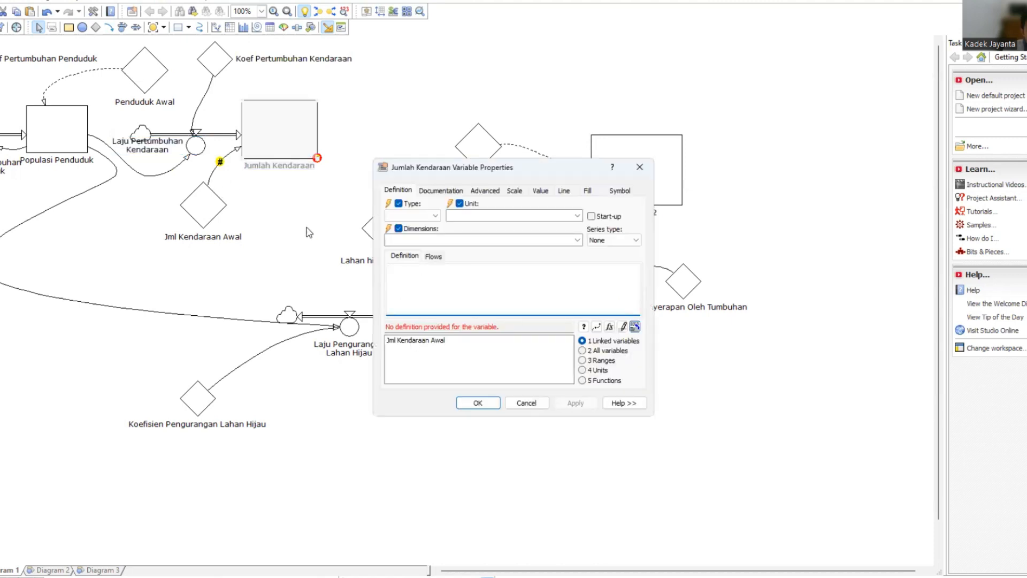
double_click(427, 342)
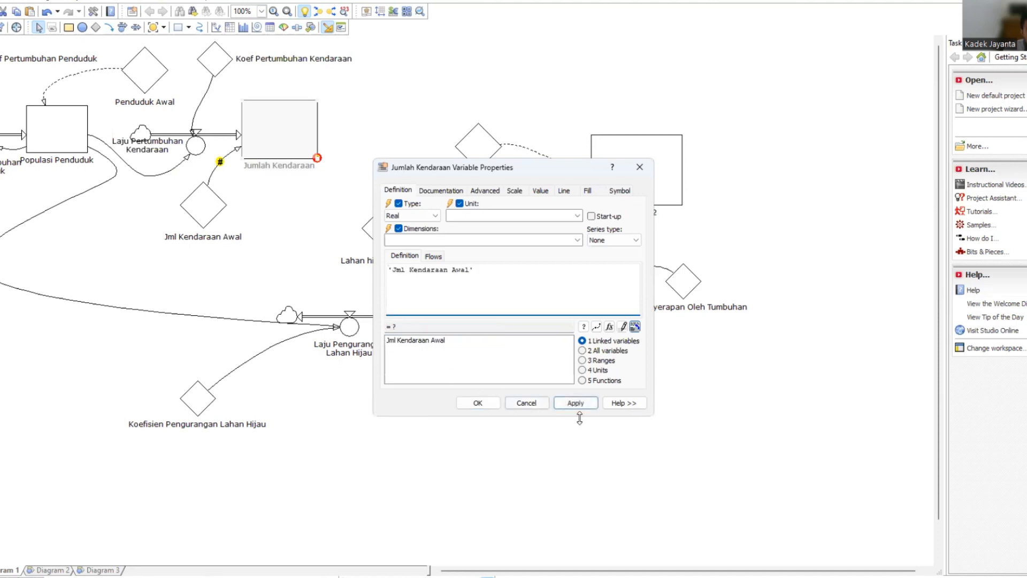
left_click(577, 404)
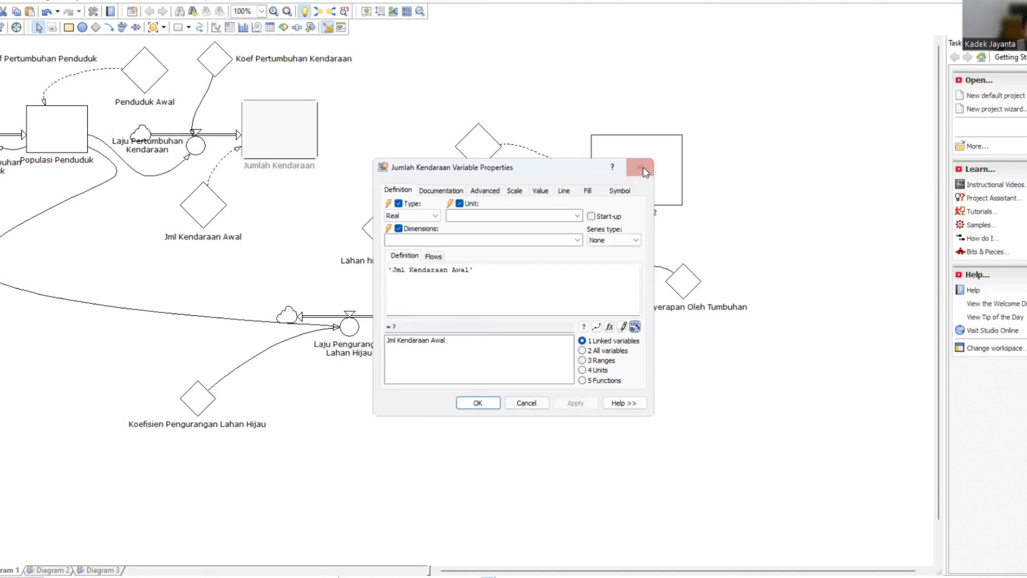
key("Return")
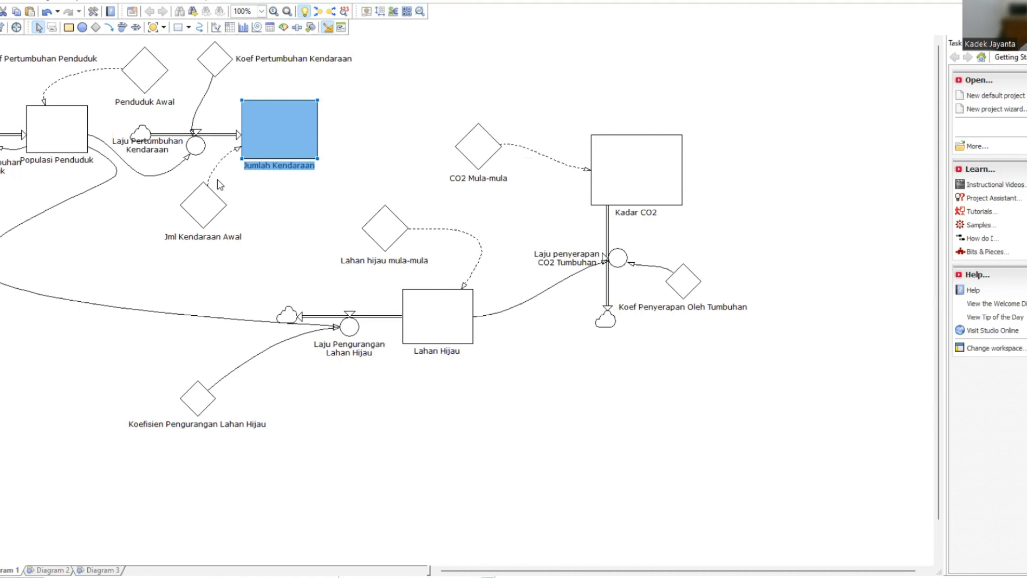
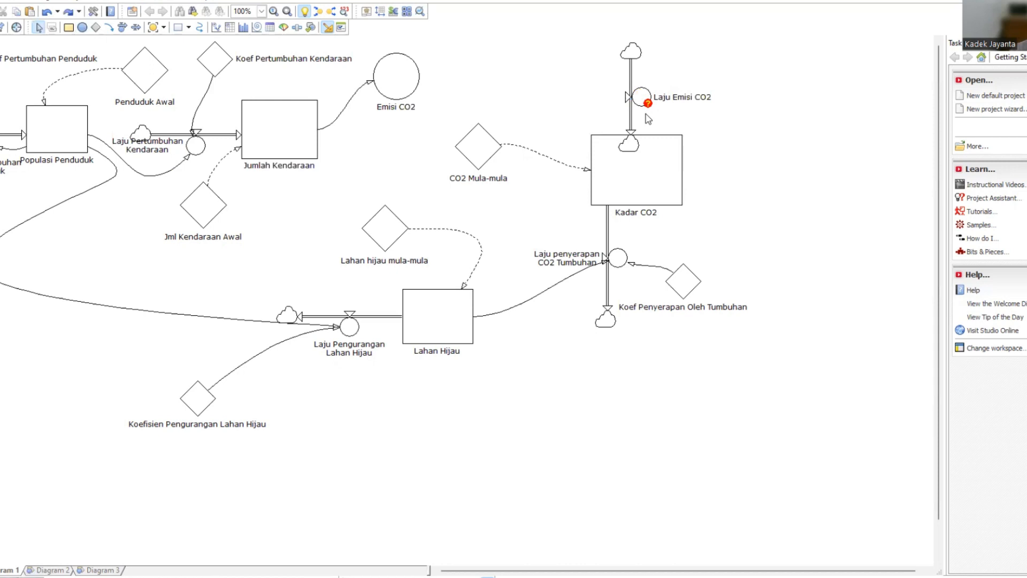
Link the Emisi CO2 auxiliary to the Laju Emisi CO2 rate.
left_click(109, 27)
left_click_drag(417, 78, 636, 97)
left_click(462, 59)
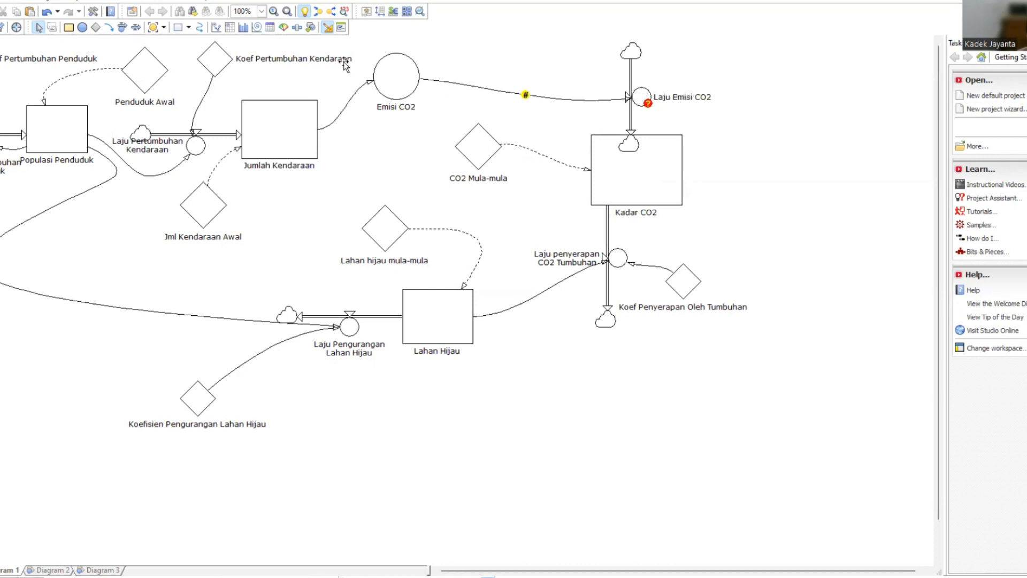
Add a constant named Koef Emisi CO2 above the link between Emisi CO2 and Laju Emisi CO2.
left_click(96, 27)
left_click_drag(549, 36, 583, 73)
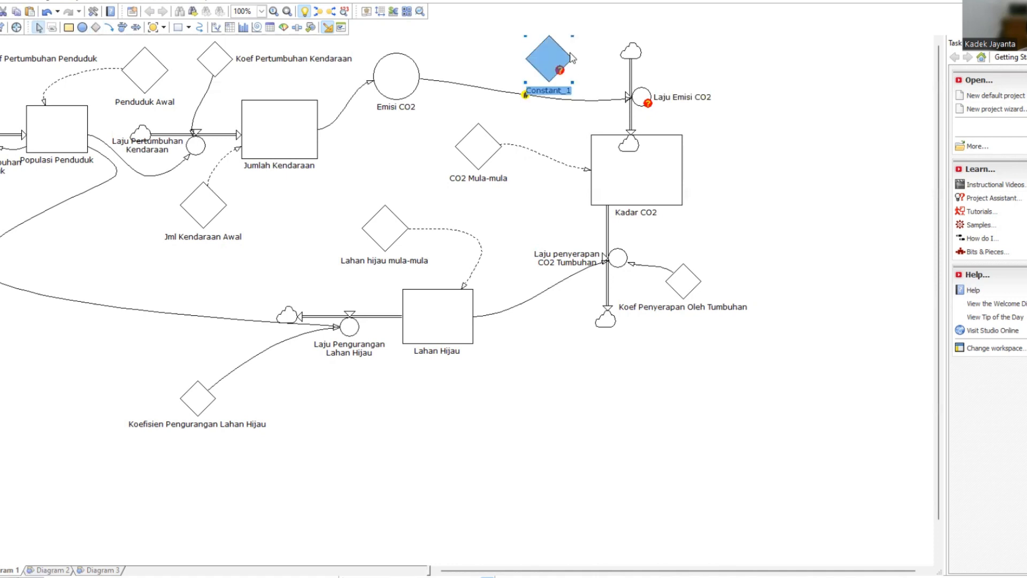
left_click(549, 90)
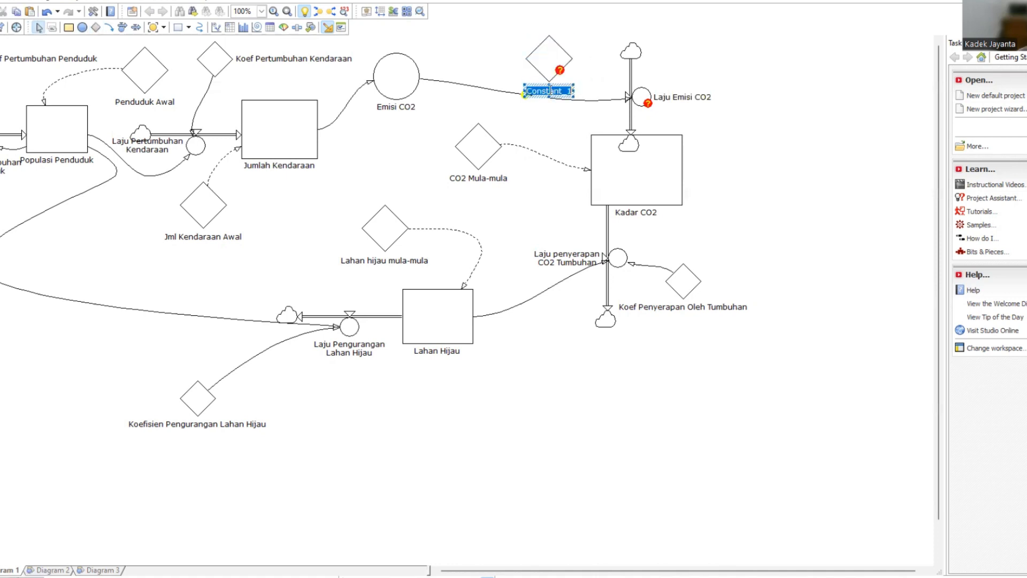
type("Koef")
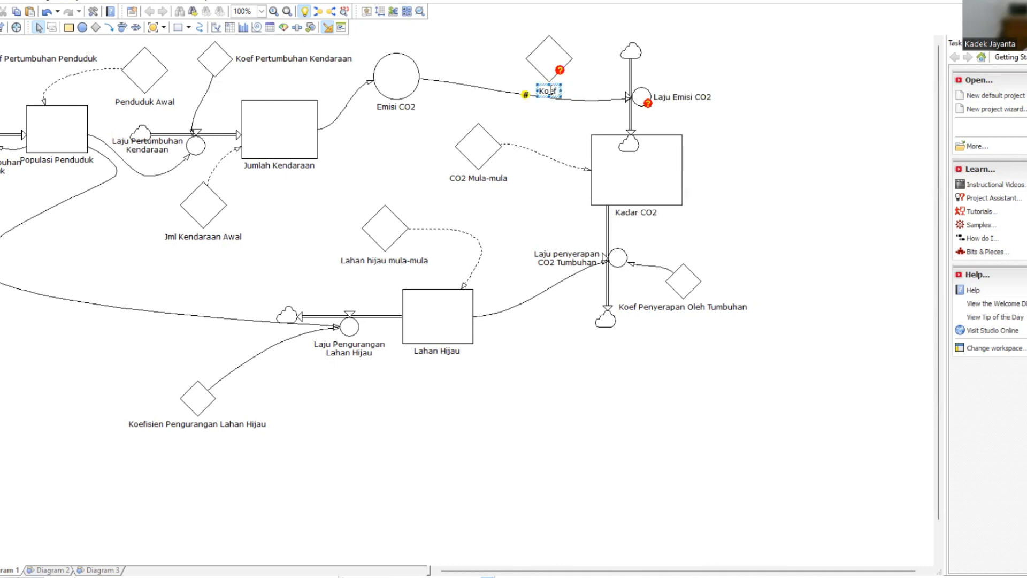
type(" Emisi C")
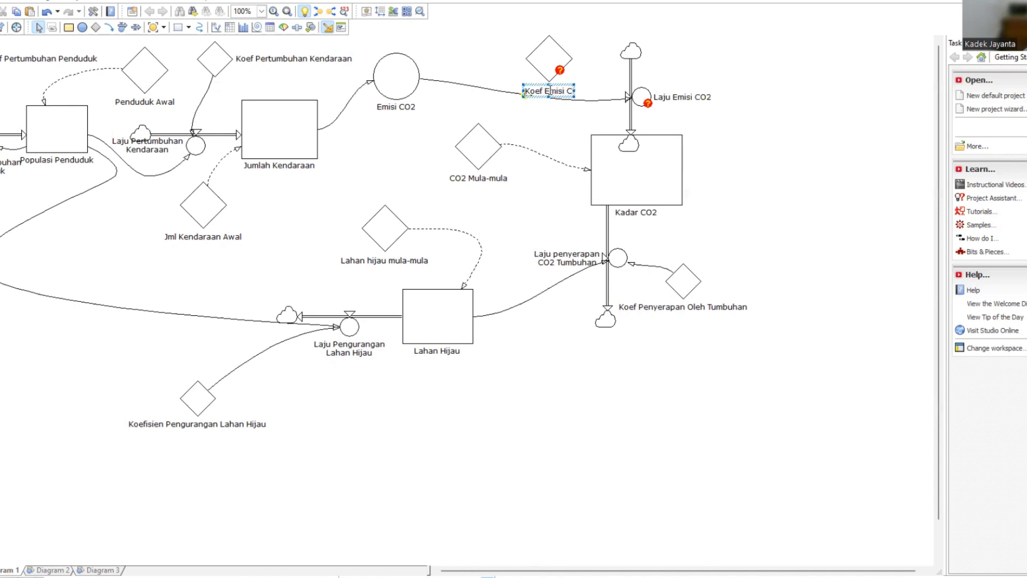
type("O2")
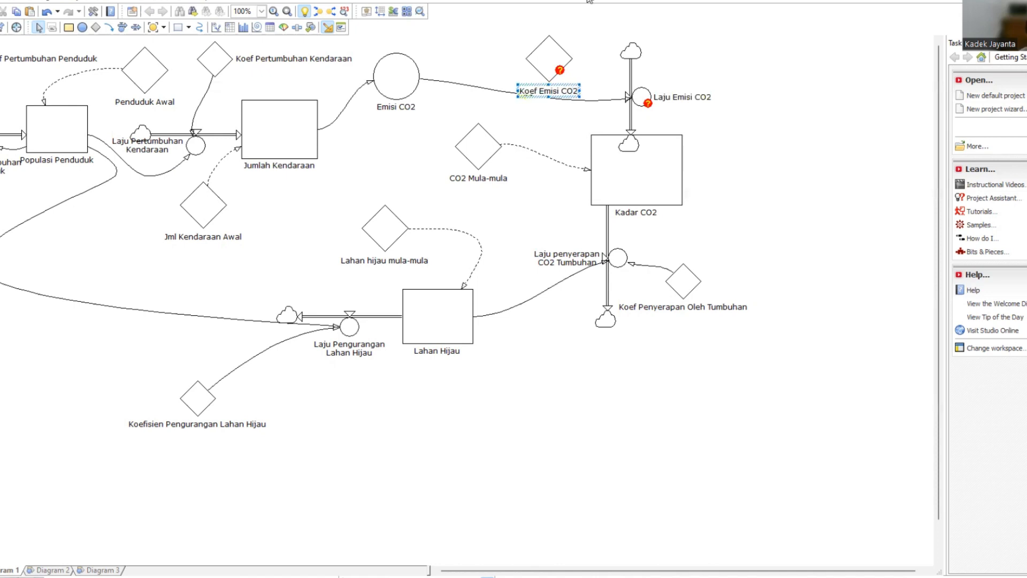
Define the Koef Emisi CO2 constant as 0.002.
left_click(559, 52)
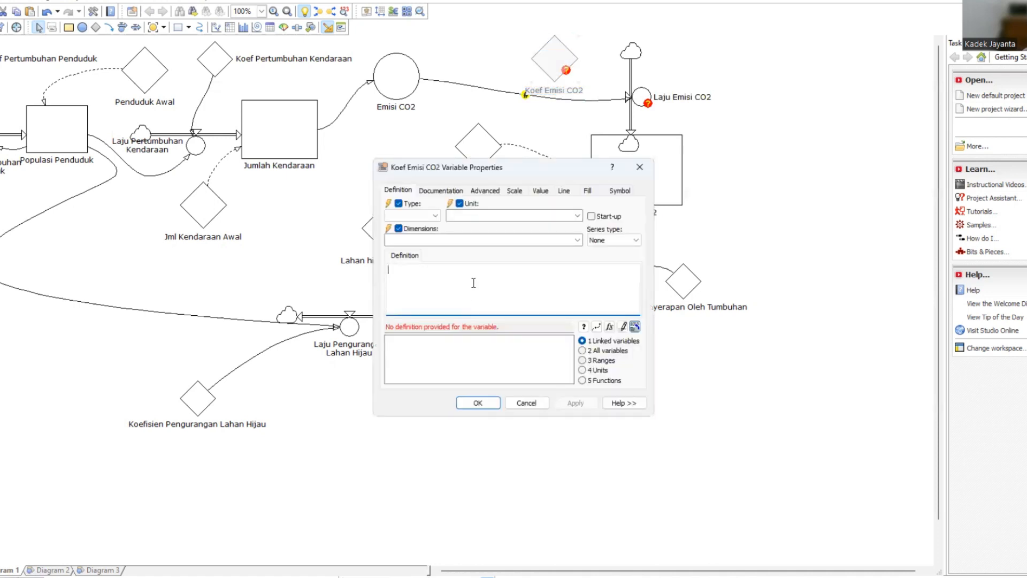
type("0.")
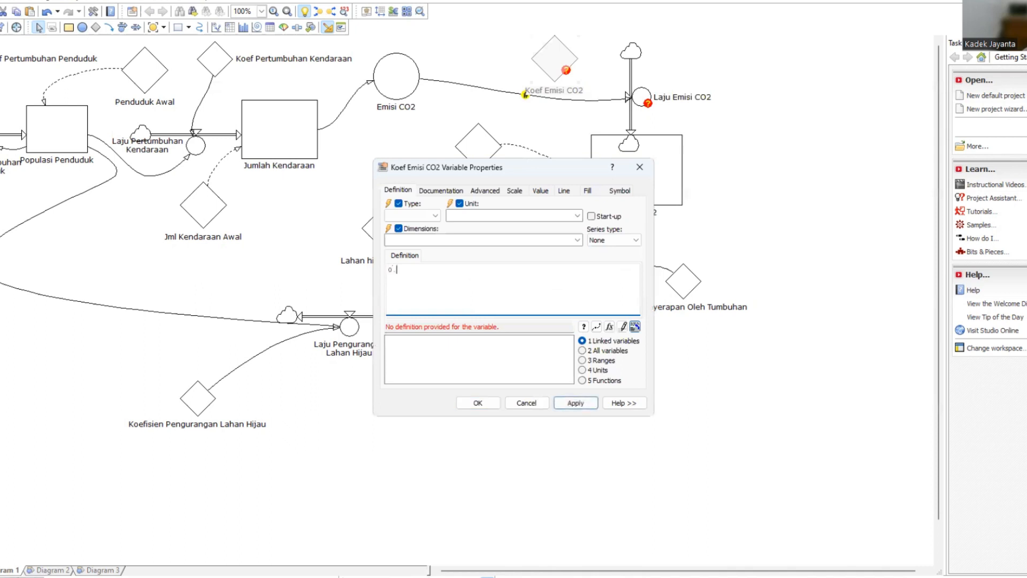
type("002")
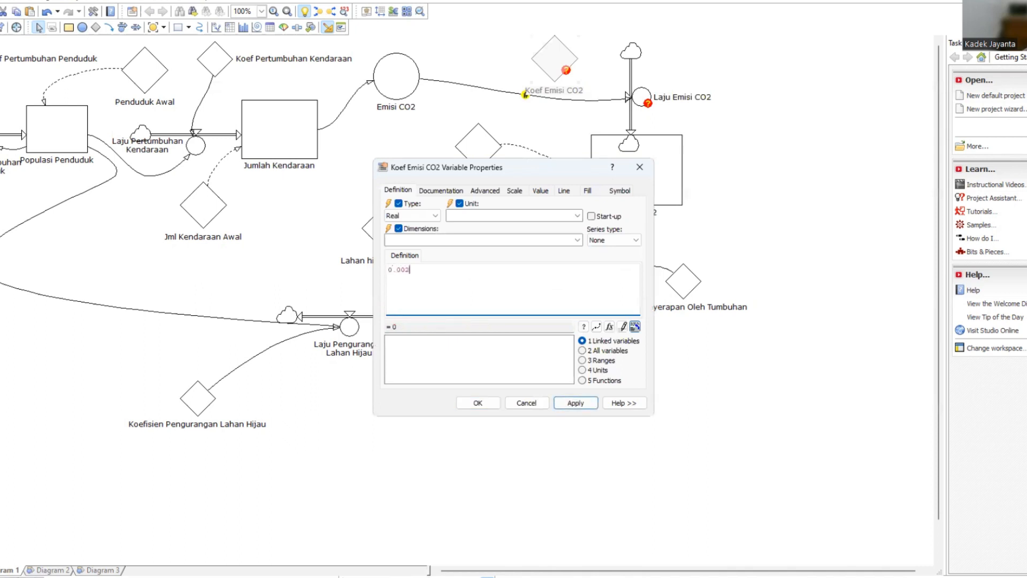
left_click(568, 404)
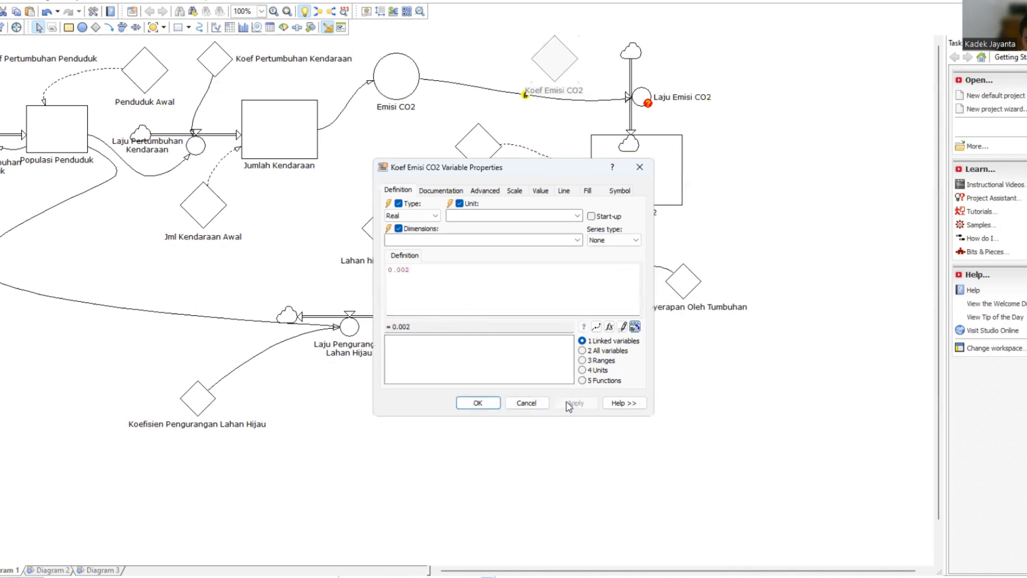
left_click(497, 405)
Link Koef Emisi CO2 to the Laju Emisi CO2 rate and define that rate as 'Emisi CO2'*'Koef Emisi CO2'.
left_click(108, 27)
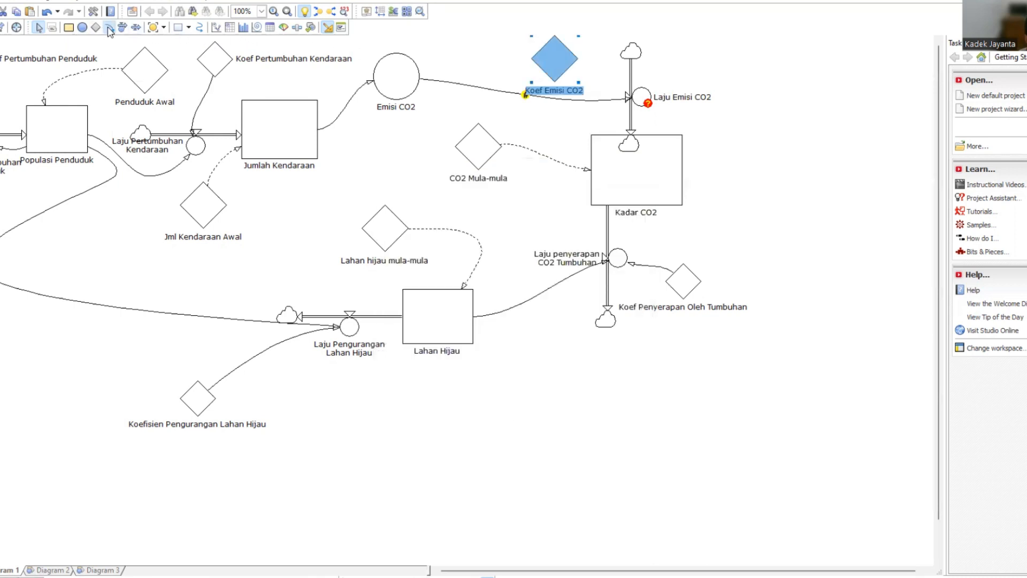
mouse_move(573, 63)
left_mouse_down()
mouse_move(639, 70)
mouse_move(637, 107)
left_mouse_up()
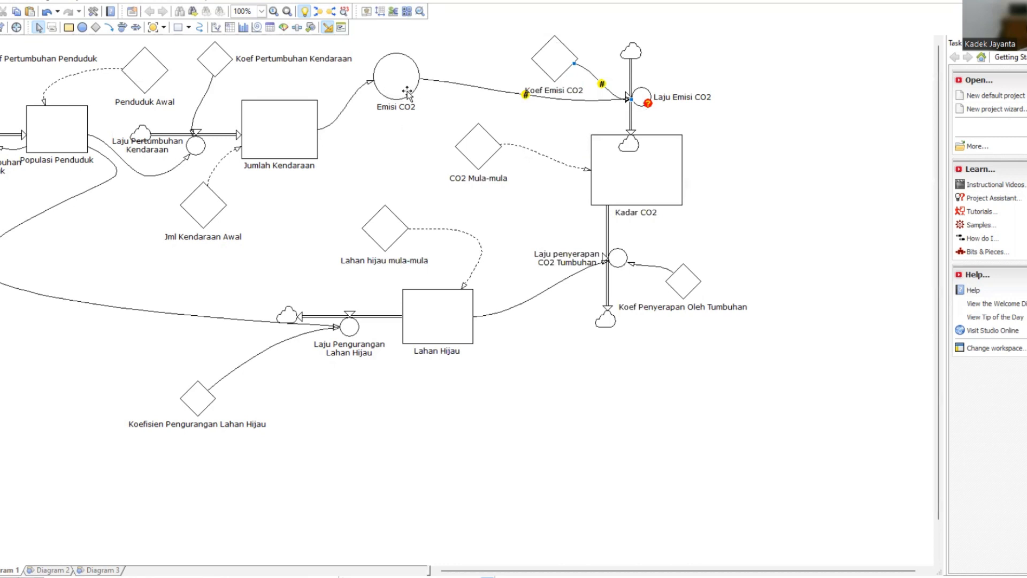
double_click(639, 102)
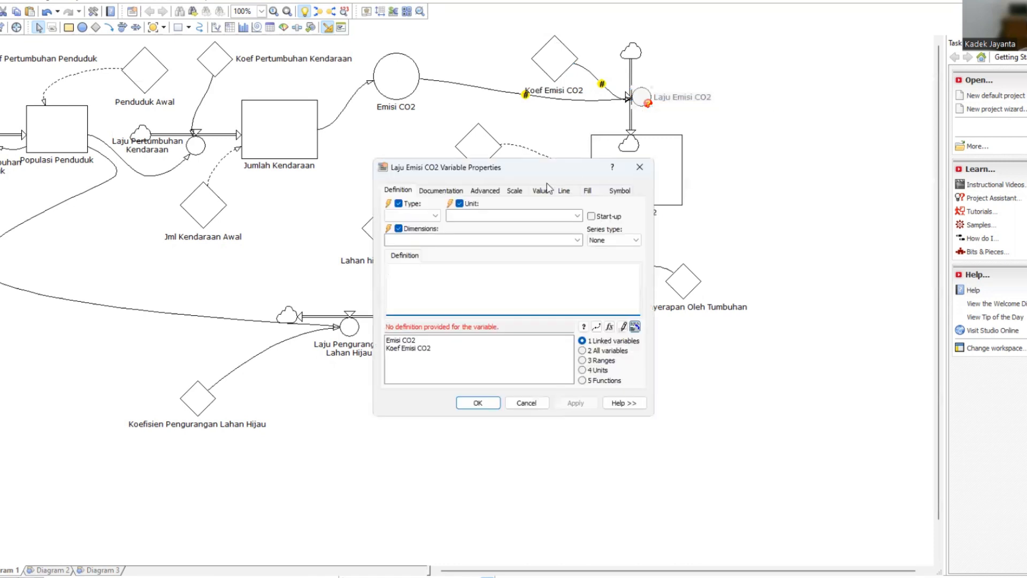
double_click(401, 340)
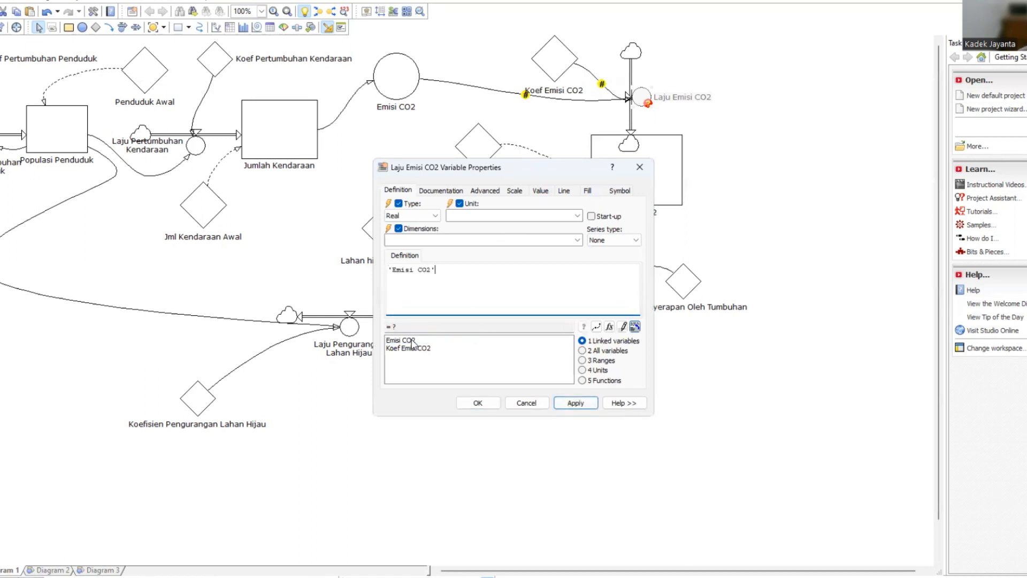
type("*")
double_click(404, 348)
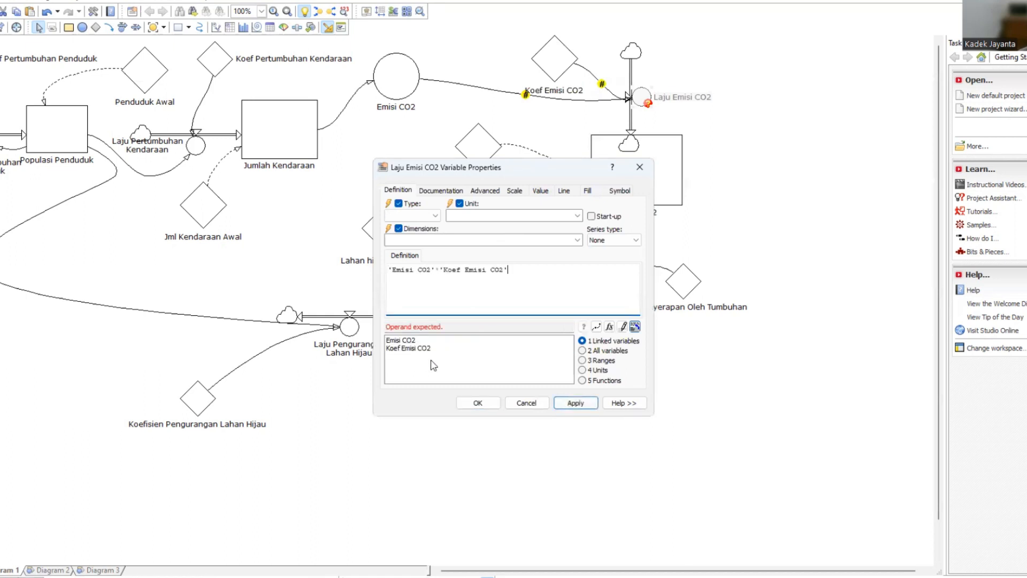
left_click(572, 404)
left_click(474, 402)
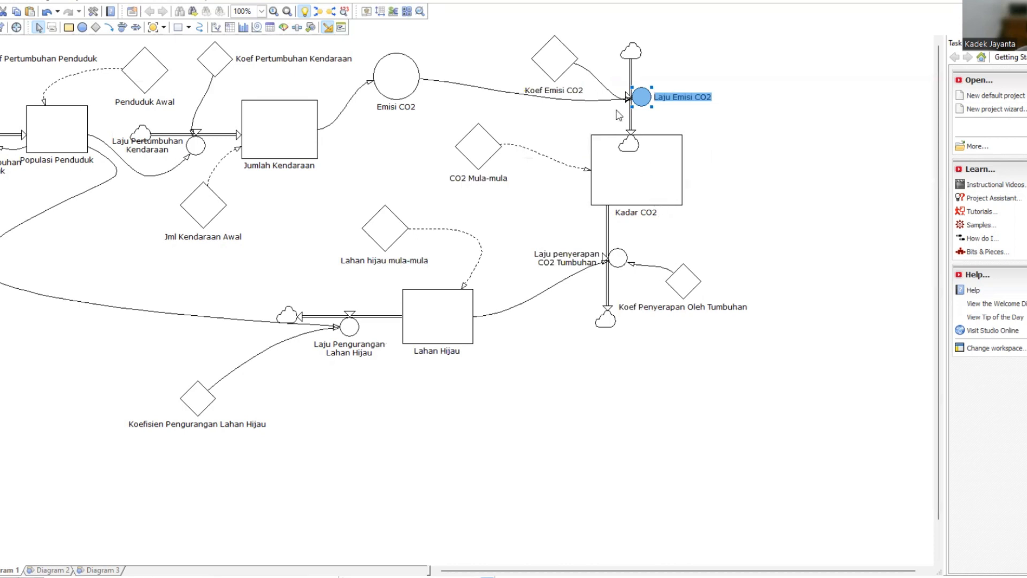
Add an outflow rate named Laju Penyerapan oleh Laut to the Kadar CO2 level.
left_click(123, 27)
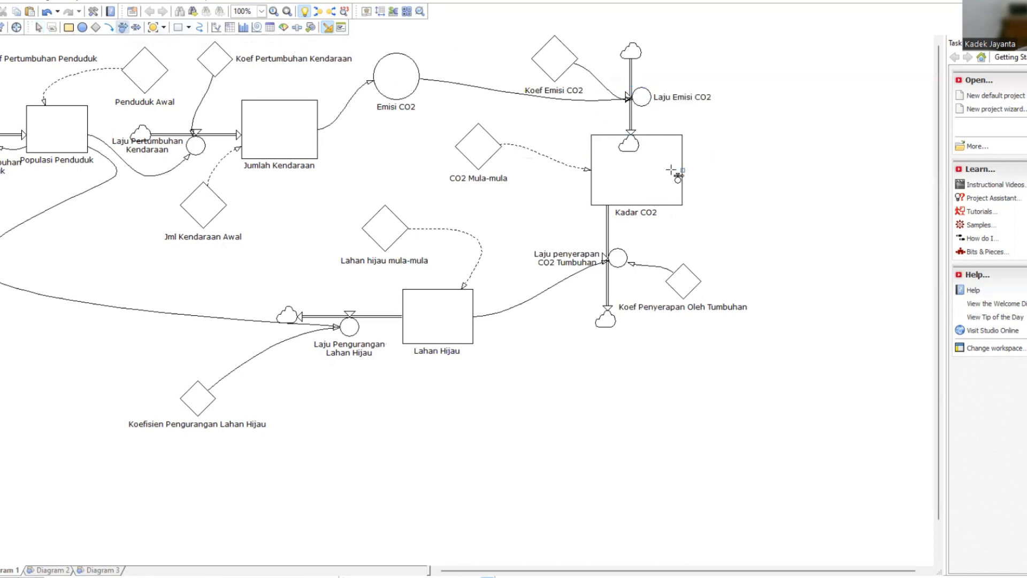
left_click_drag(682, 170, 786, 170)
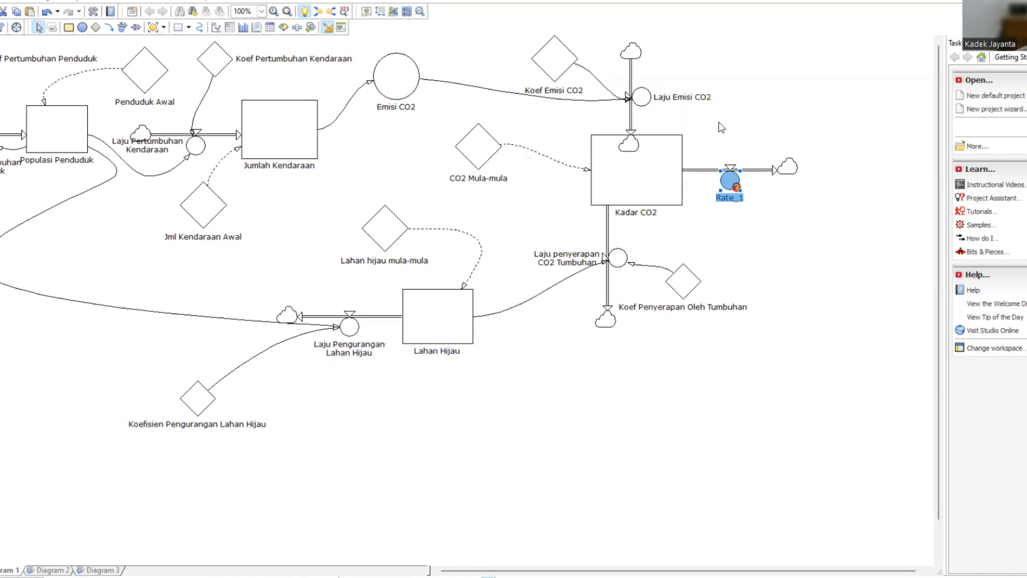
double_click(732, 198)
left_click(648, 172)
left_click(735, 199)
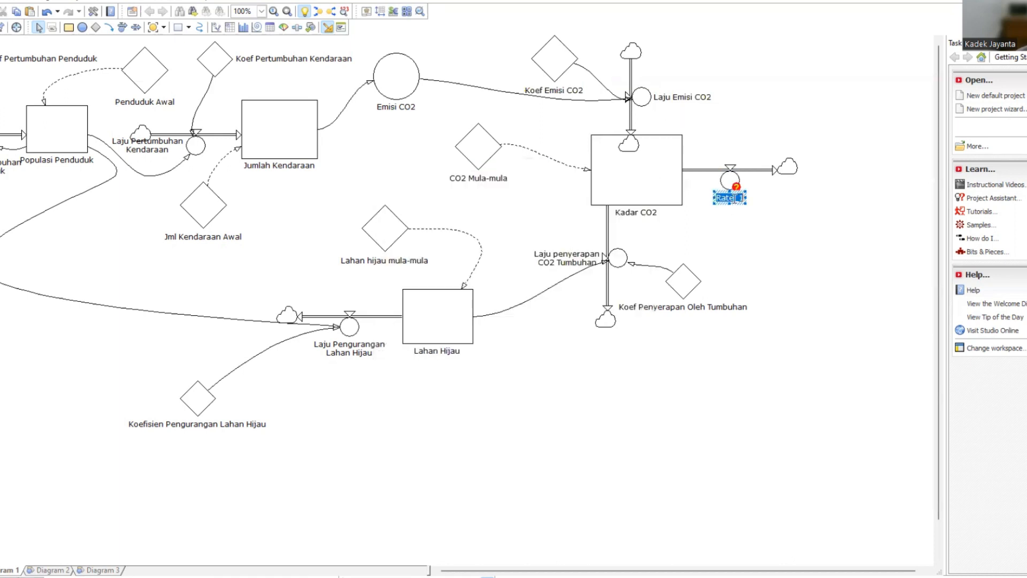
type("Laju Penyerapa")
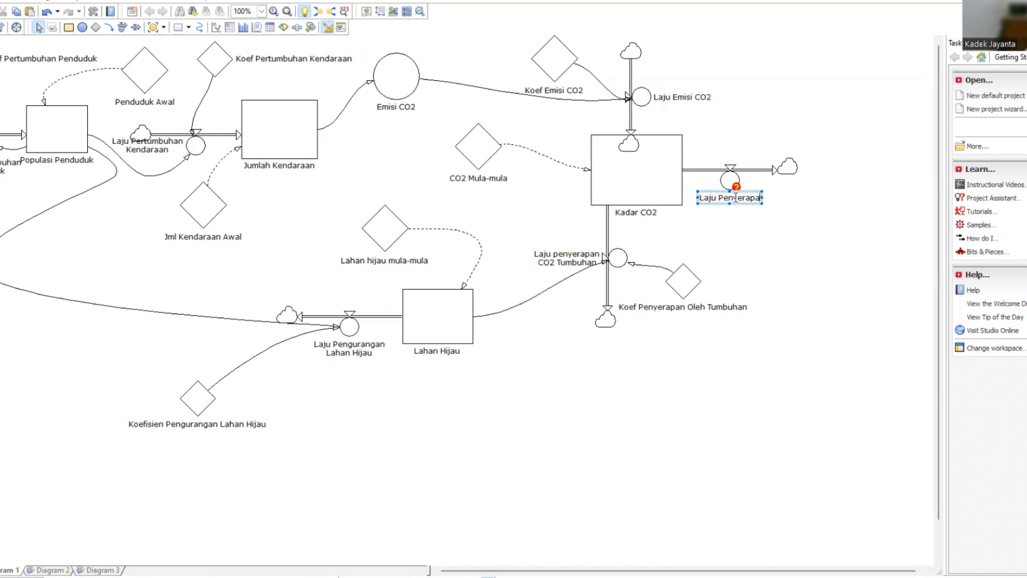
type("n oleh Laut")
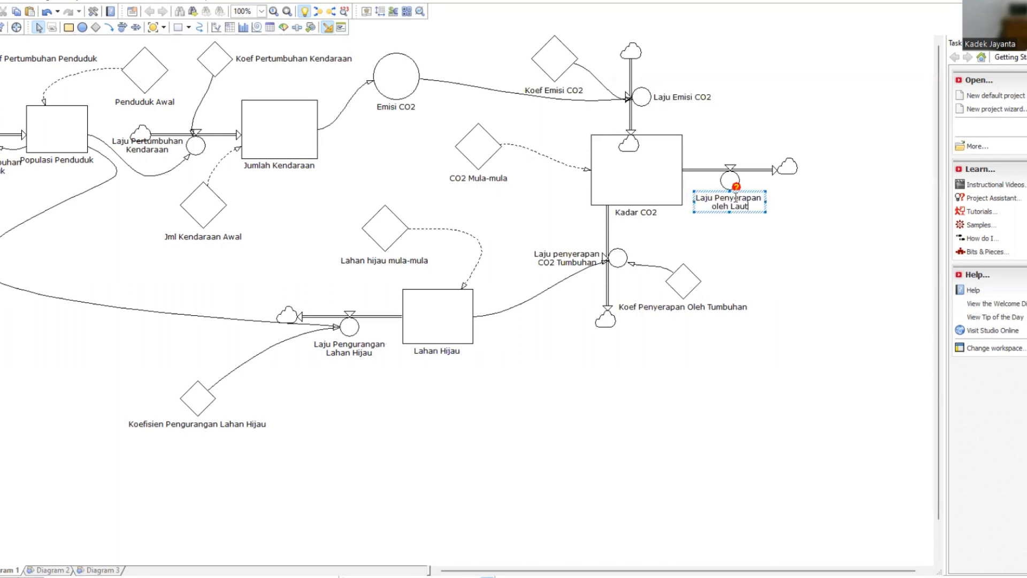
left_click(749, 265)
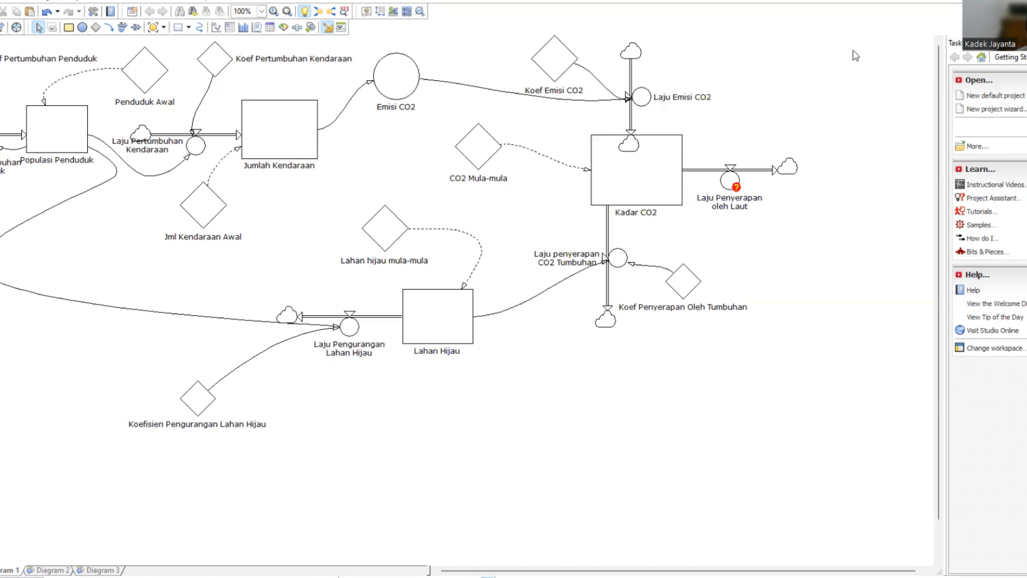
Add a constant named Koef Penyerapan oleh Laut above the Laju Penyerapan oleh Laut rate.
left_click(96, 27)
left_click(771, 88)
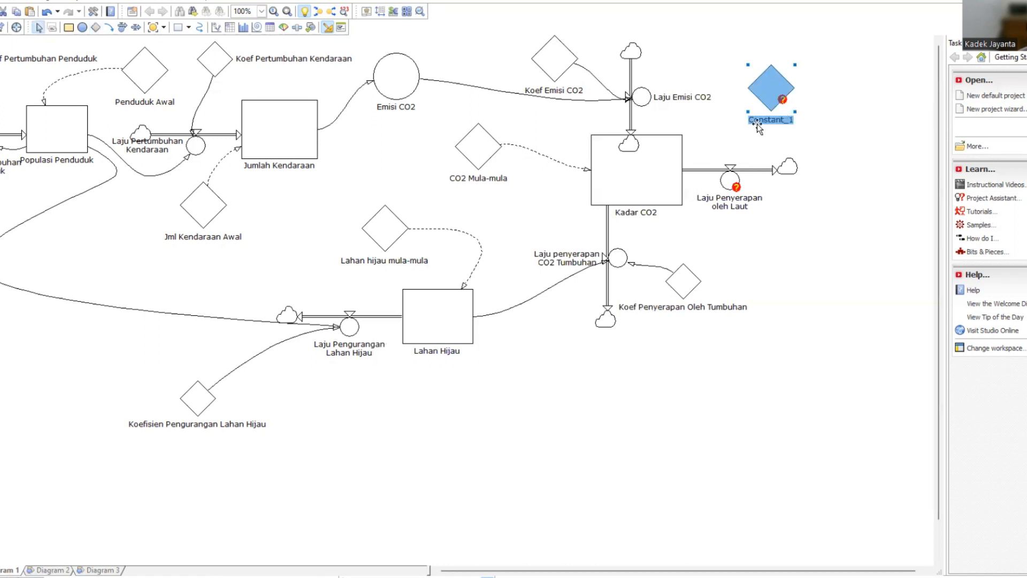
left_click(769, 120)
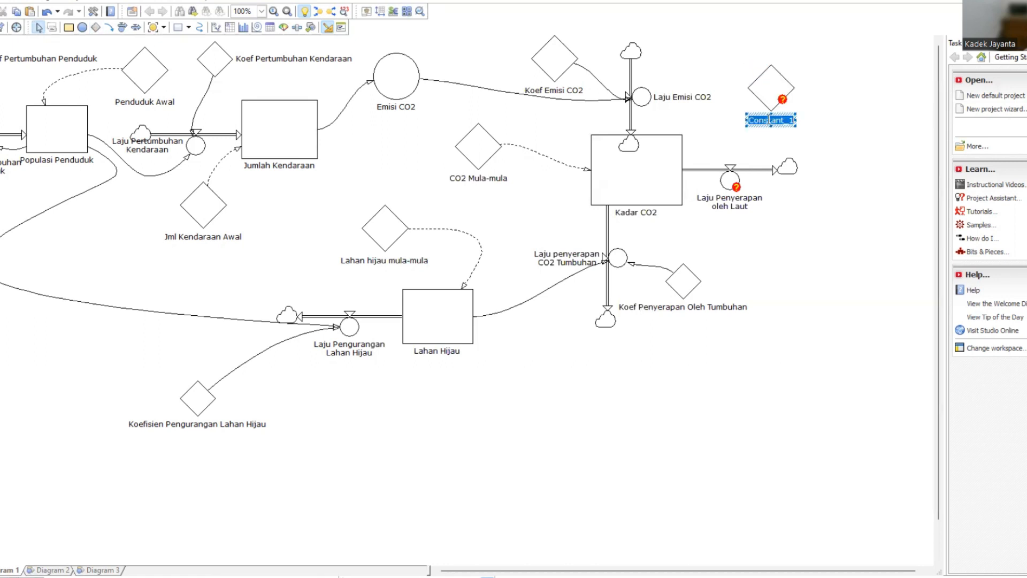
type("Koef Pen")
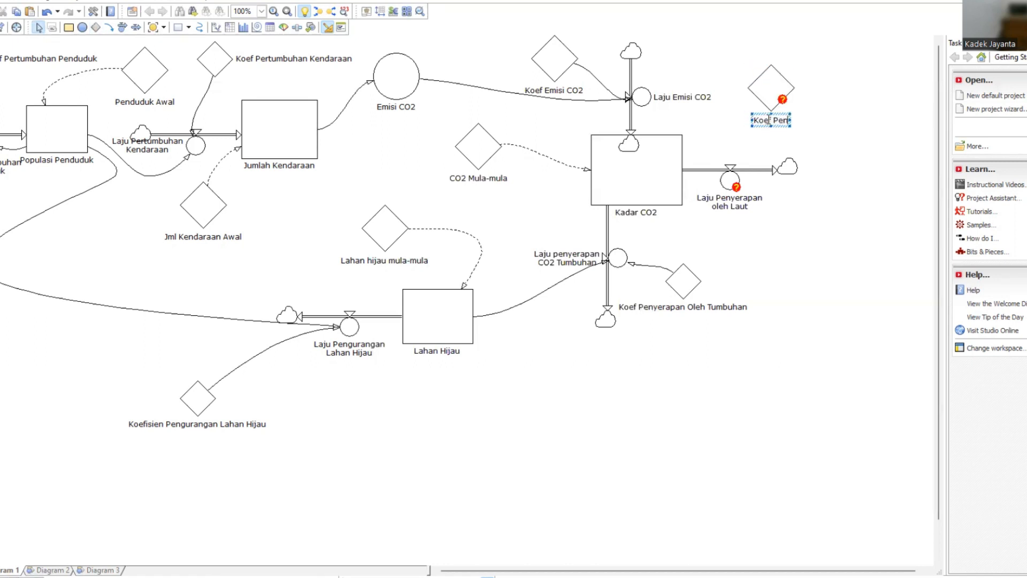
type("yerapan ole")
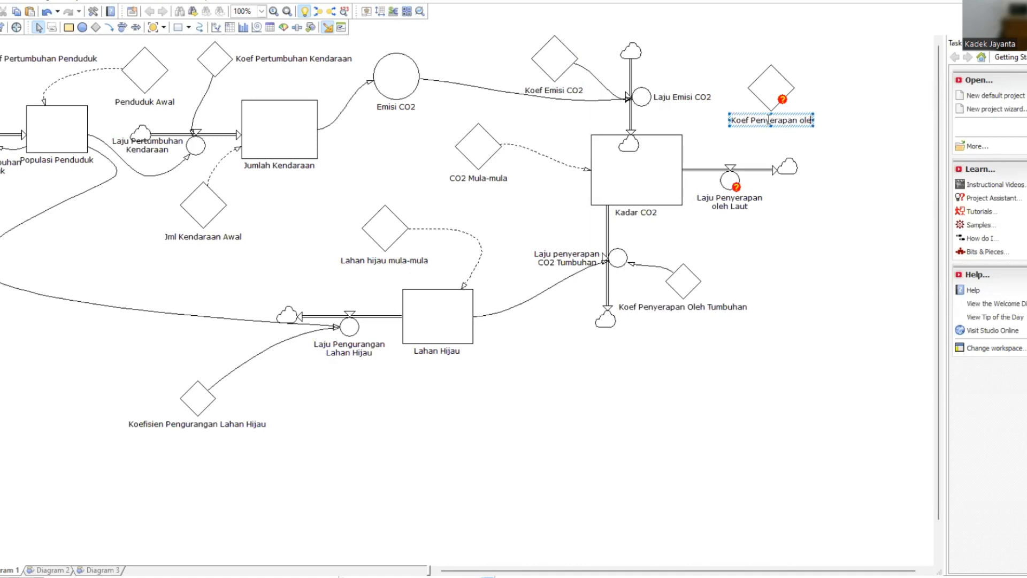
type("h L")
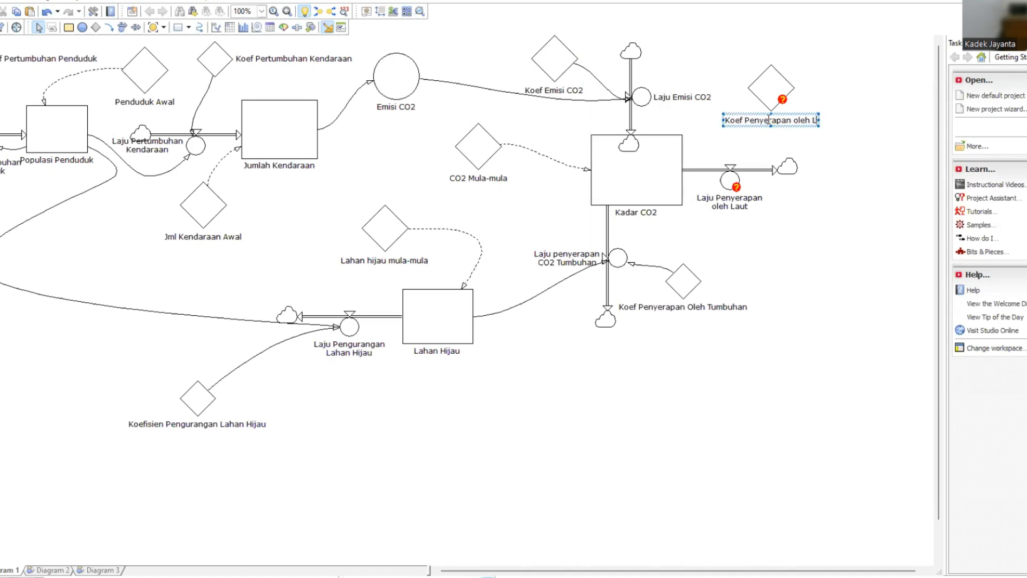
type("aut")
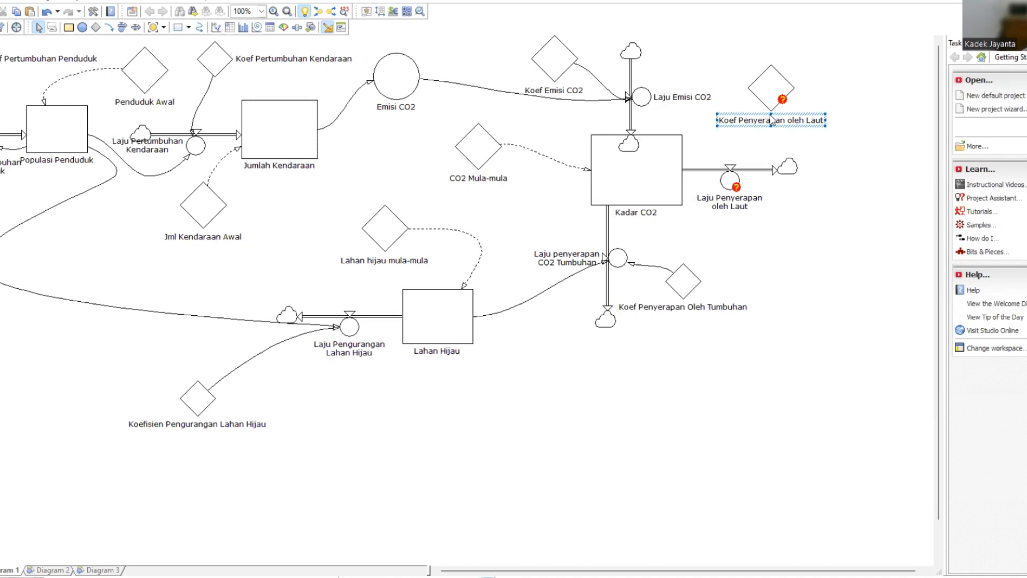
Define the Koef Penyerapan oleh Laut constant as 0.06.
left_click(776, 86)
double_click(775, 85)
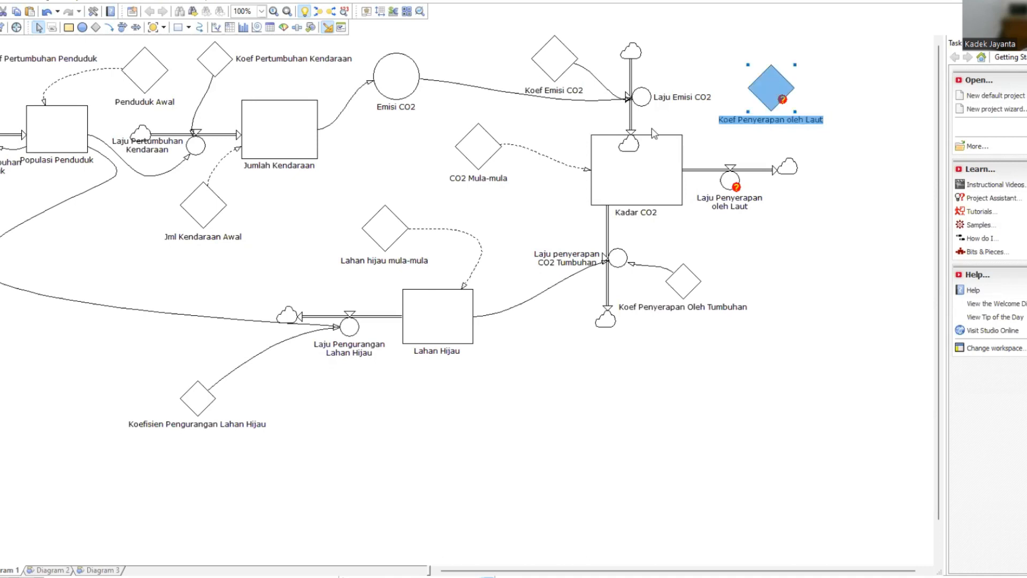
left_click(461, 279)
type("0,0")
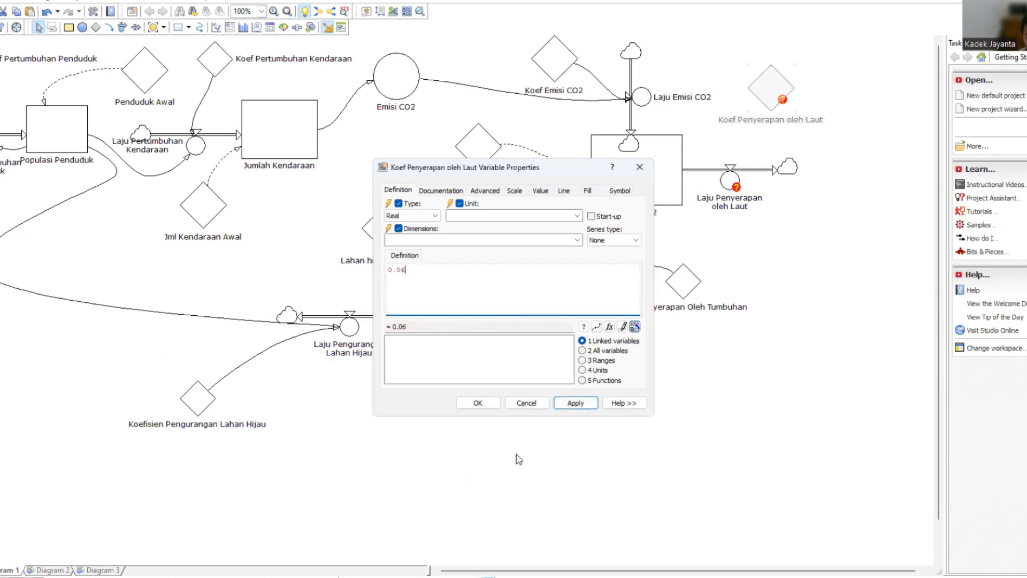
left_click(559, 404)
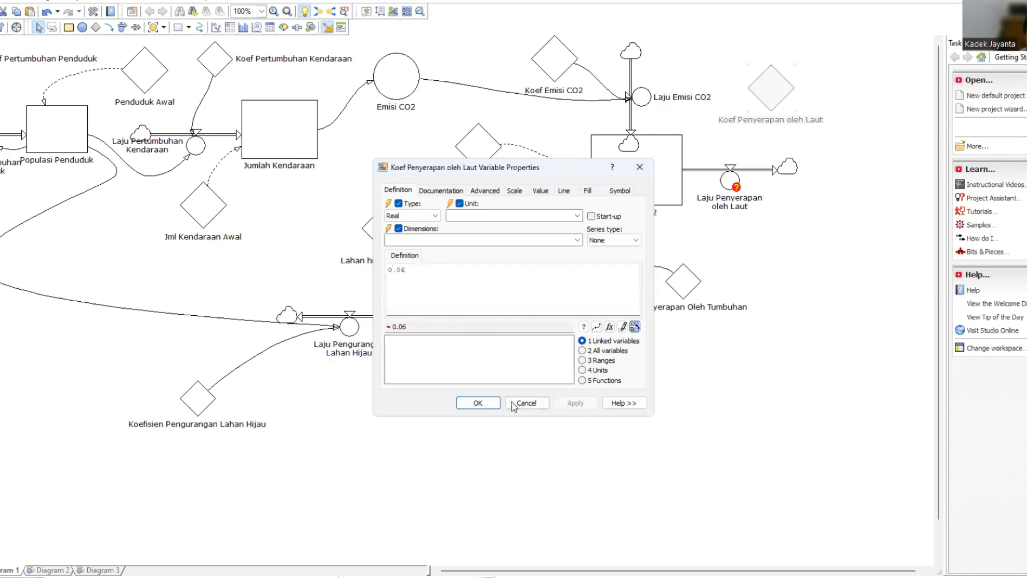
left_click(478, 402)
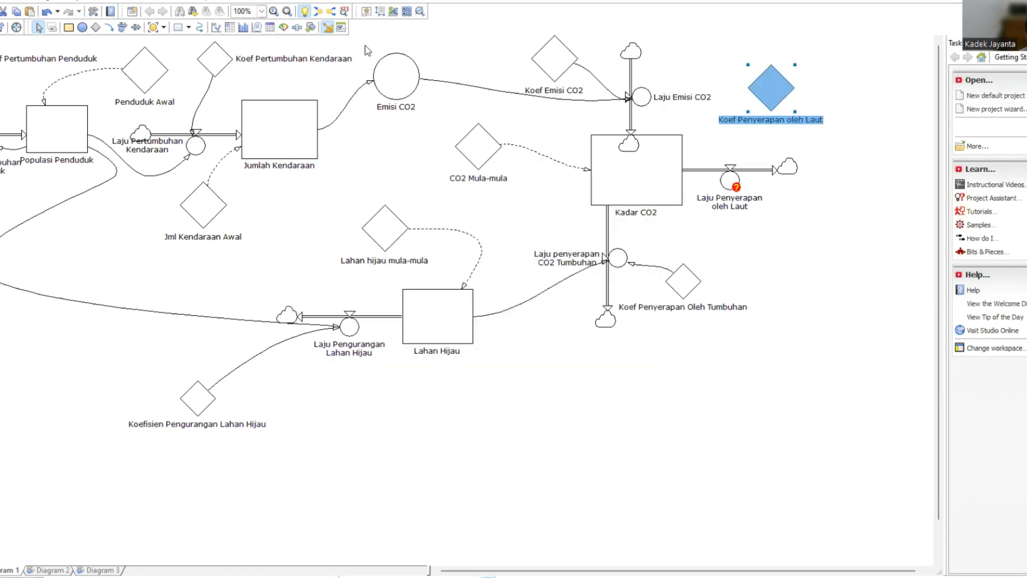
Link the Koef Penyerapan oleh Laut constant and the Kadar CO2 level to the Laju Penyerapan oleh Laut rate.
left_click(109, 27)
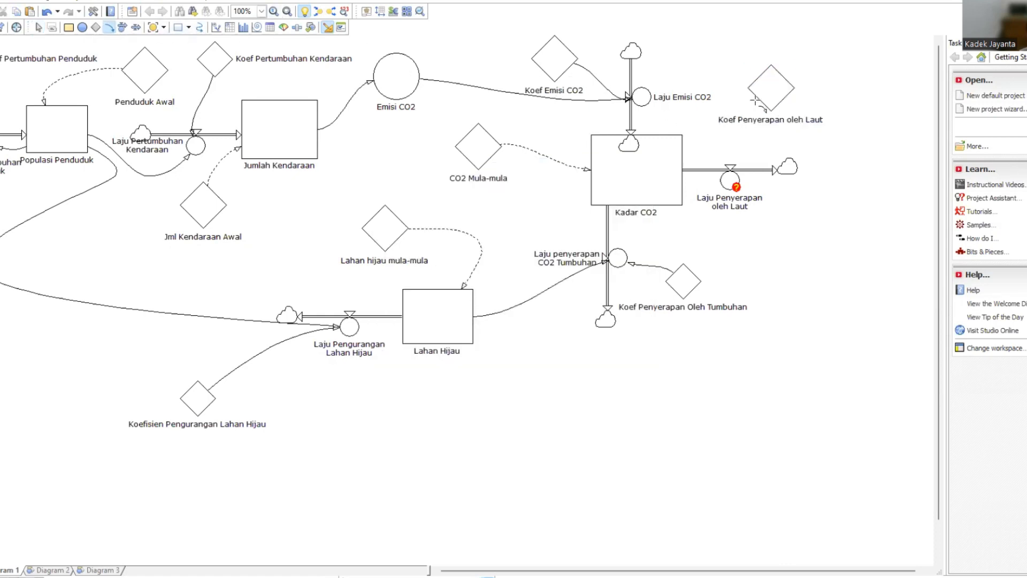
left_click_drag(752, 92, 729, 170)
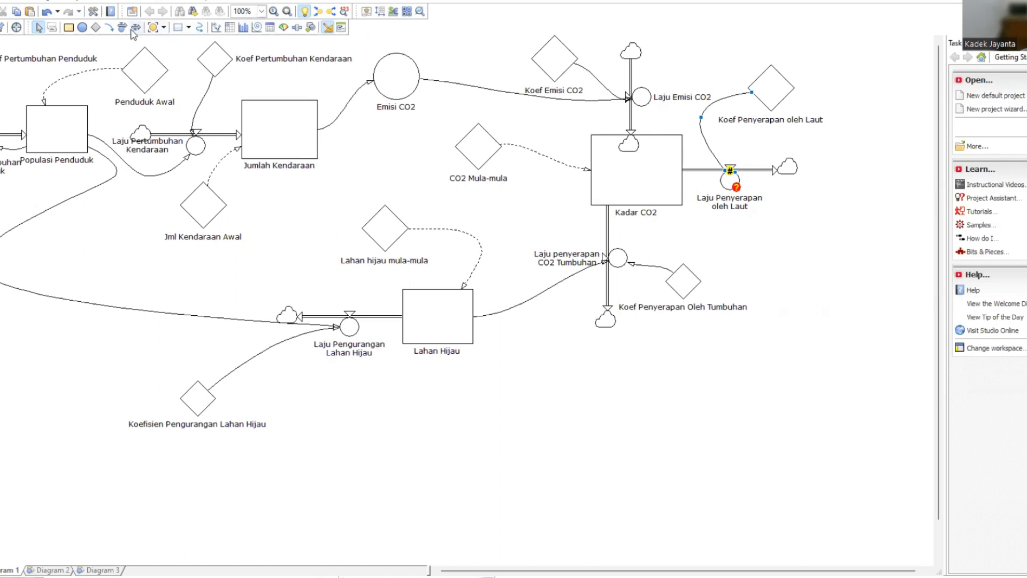
left_click(109, 28)
left_click_drag(681, 200, 729, 182)
Define the Laju Penyerapan oleh Laut rate as 'Kadar CO2' * 'Koef Penyerapan oleh Laut'.
left_click(729, 182)
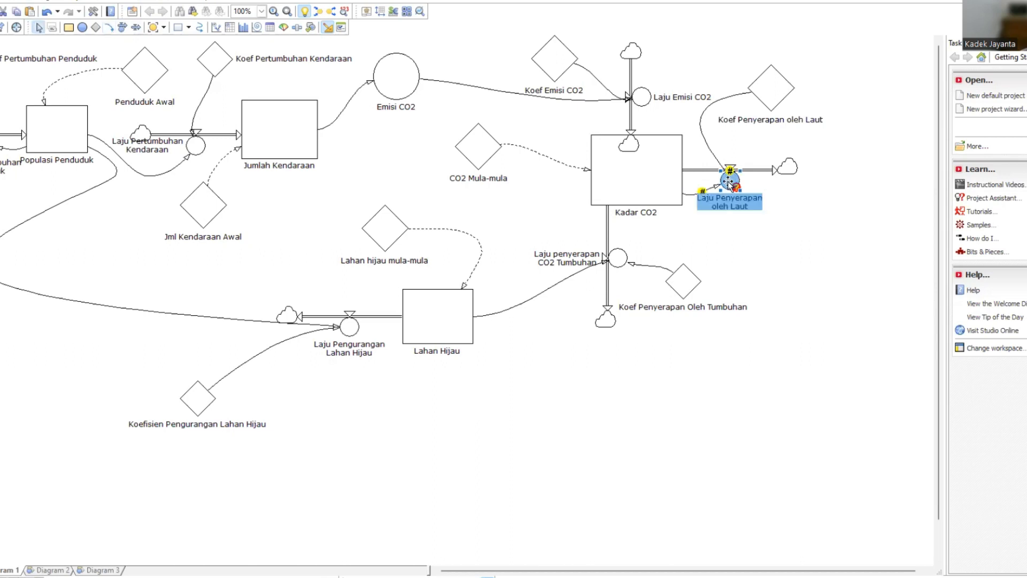
double_click(729, 182)
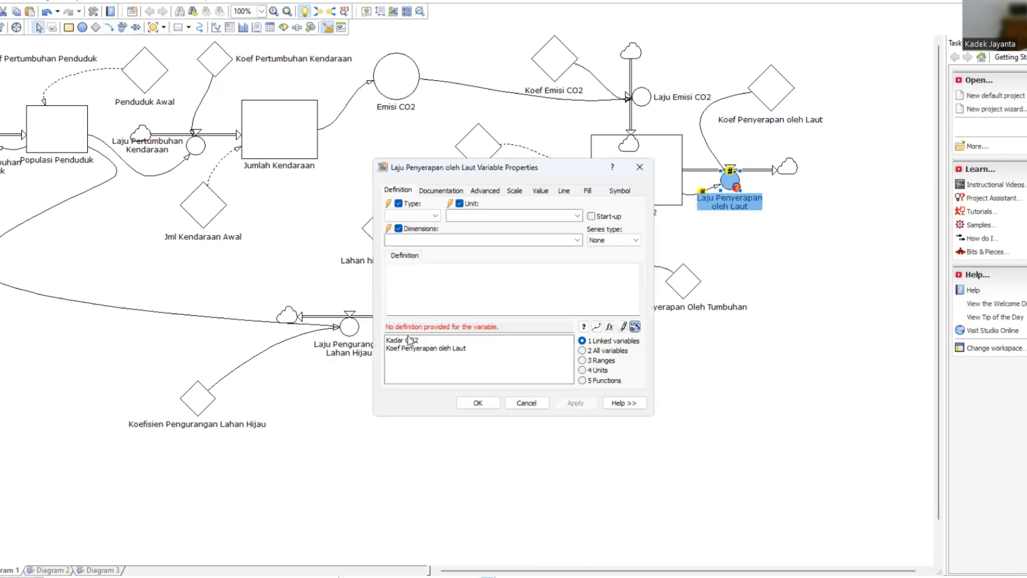
double_click(410, 342)
type("*")
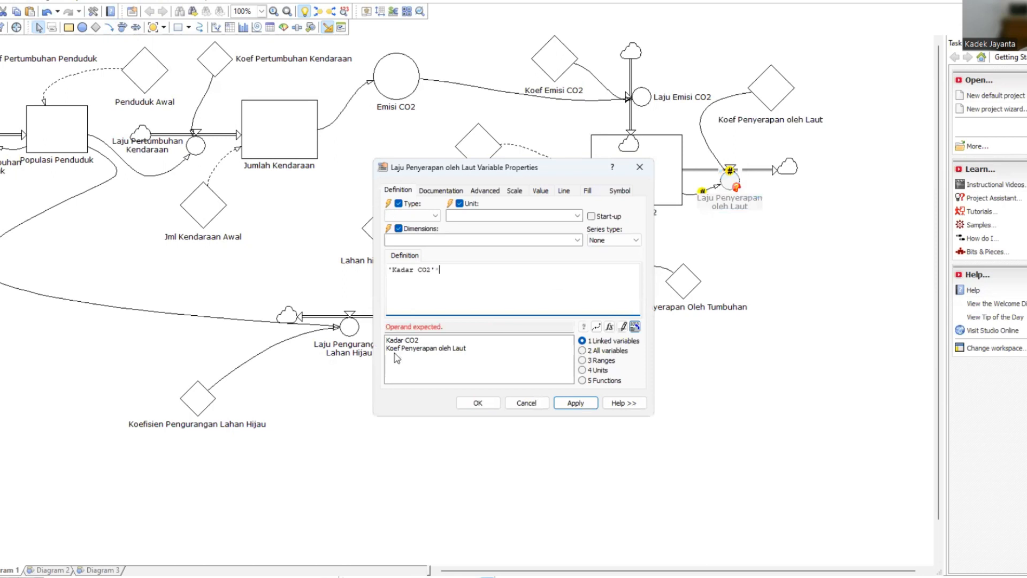
double_click(407, 349)
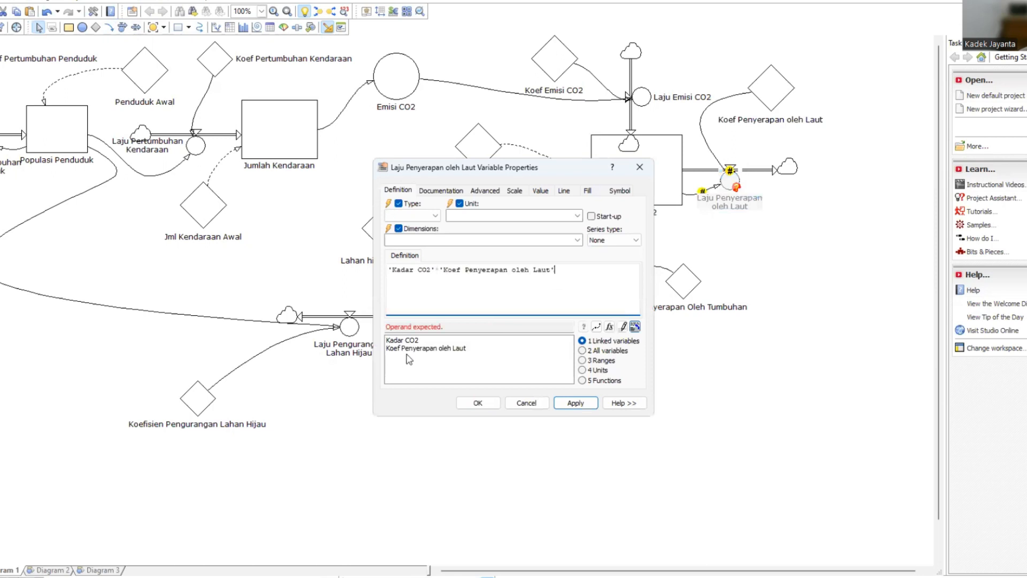
left_click(576, 403)
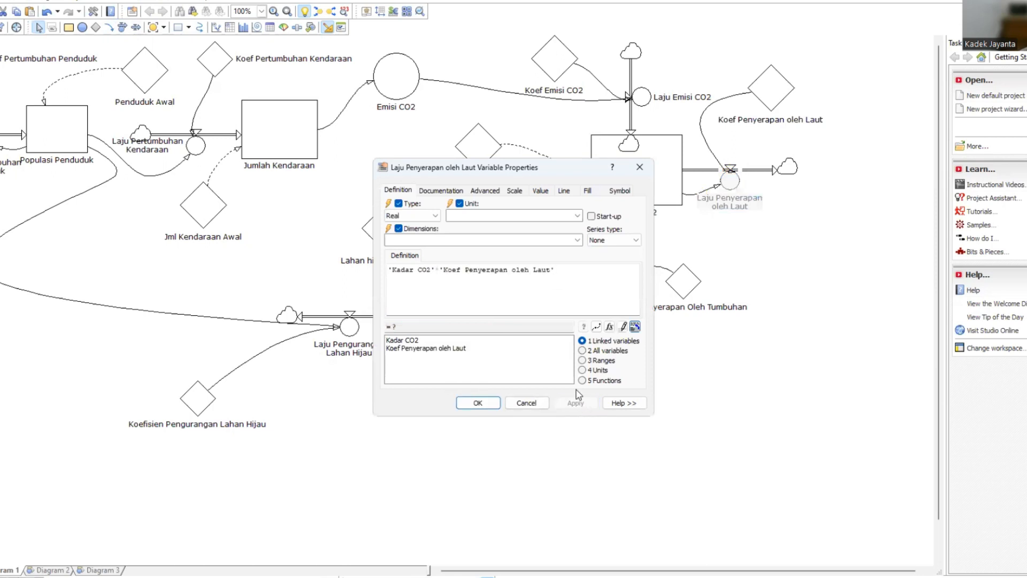
left_click(478, 403)
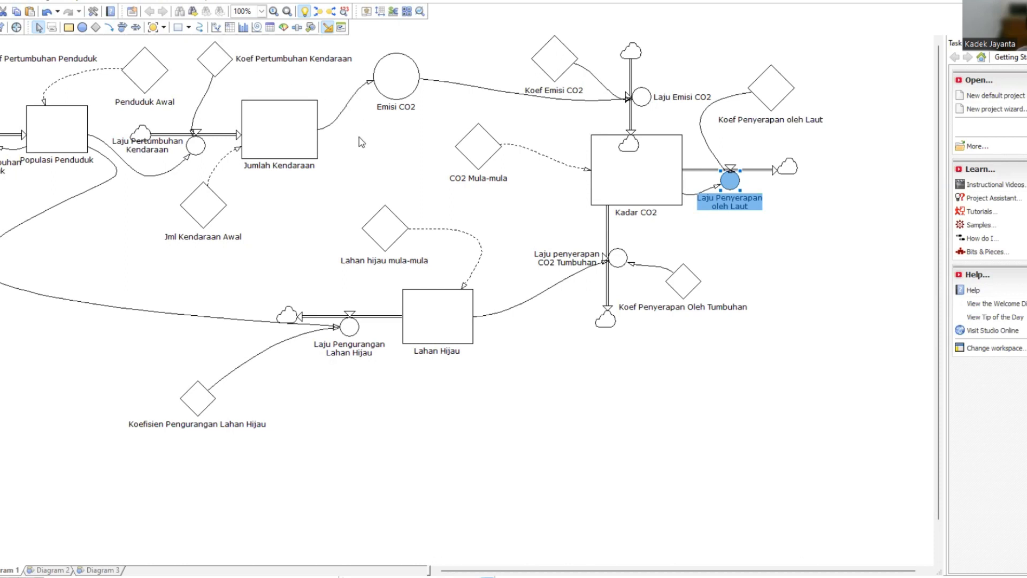
Set the stop time in the simulation settings to 10 years.
left_click(129, 2)
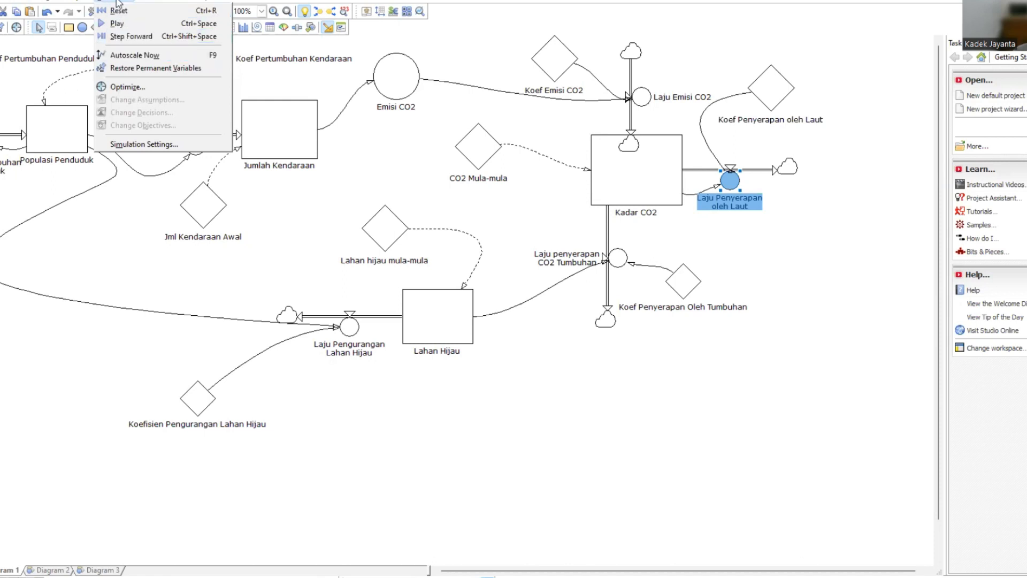
left_click(162, 146)
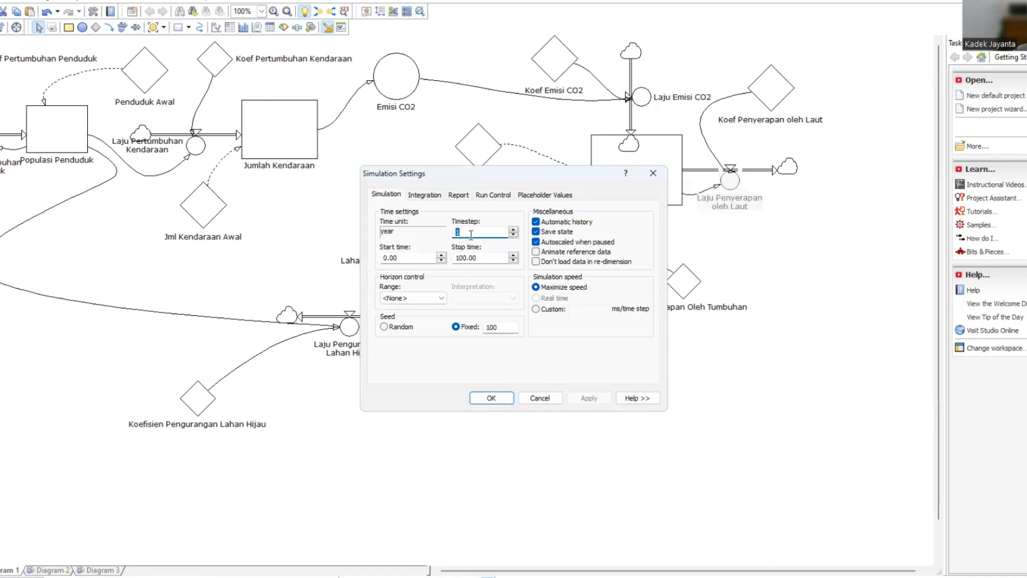
left_click(484, 236)
left_click(466, 256)
left_click_drag(467, 257, 458, 258)
type("10")
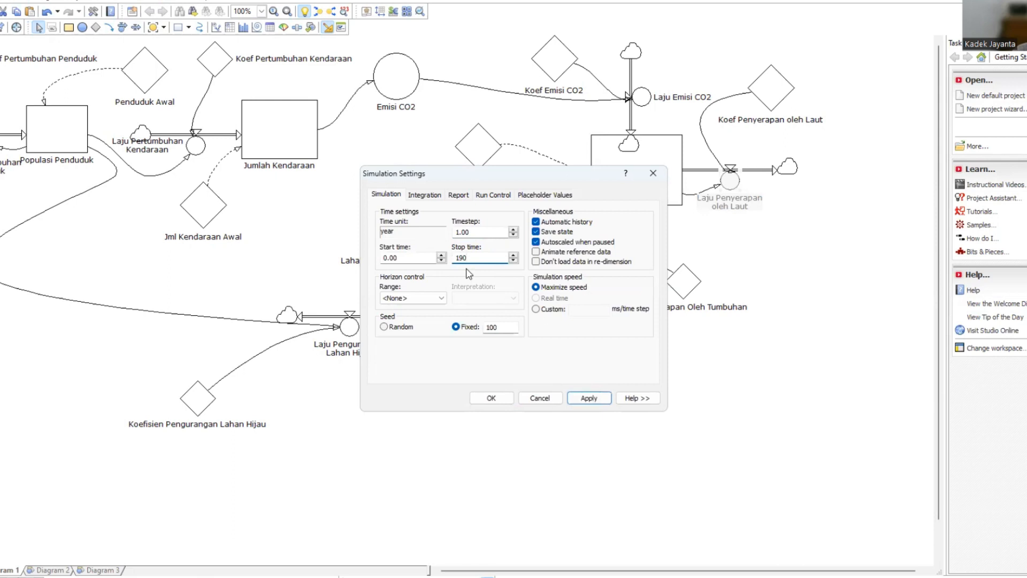
Turn off the automatic report settings and set length 10, slide 1, minor interval 1 and major interval 10 years.
left_click(427, 196)
left_click(452, 198)
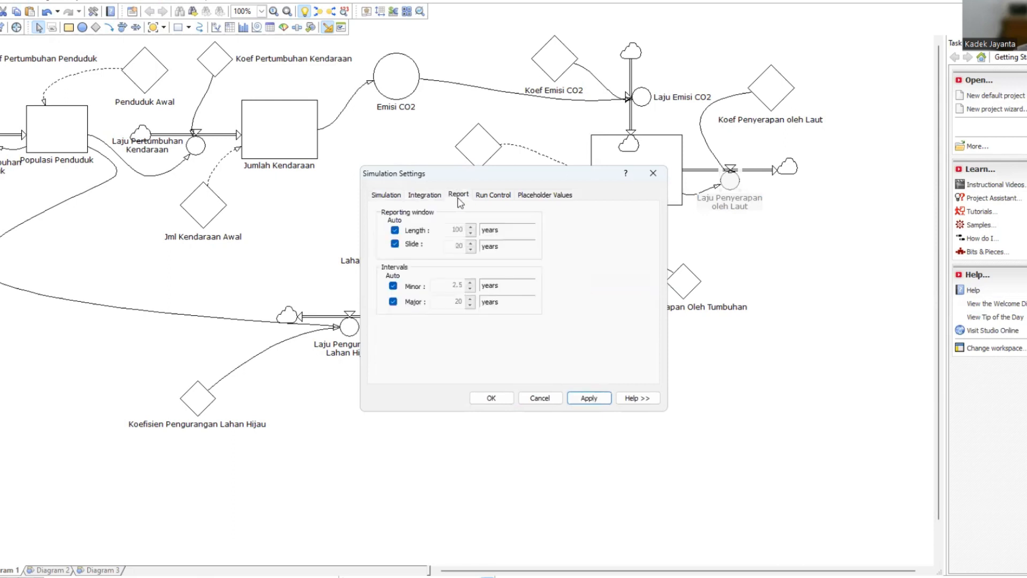
left_click(395, 231)
left_click(394, 245)
left_click(395, 230)
left_click(393, 287)
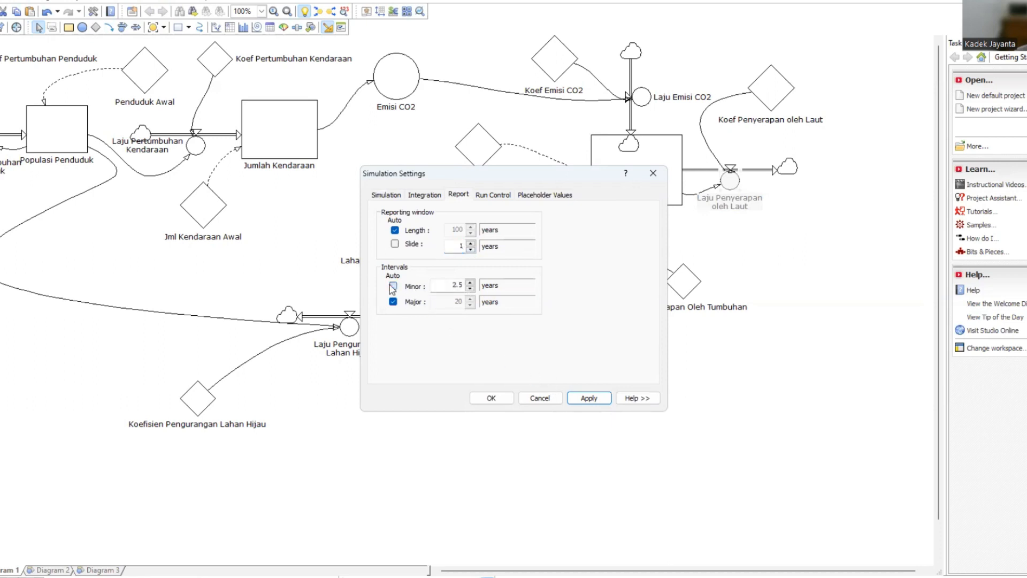
left_click(469, 289)
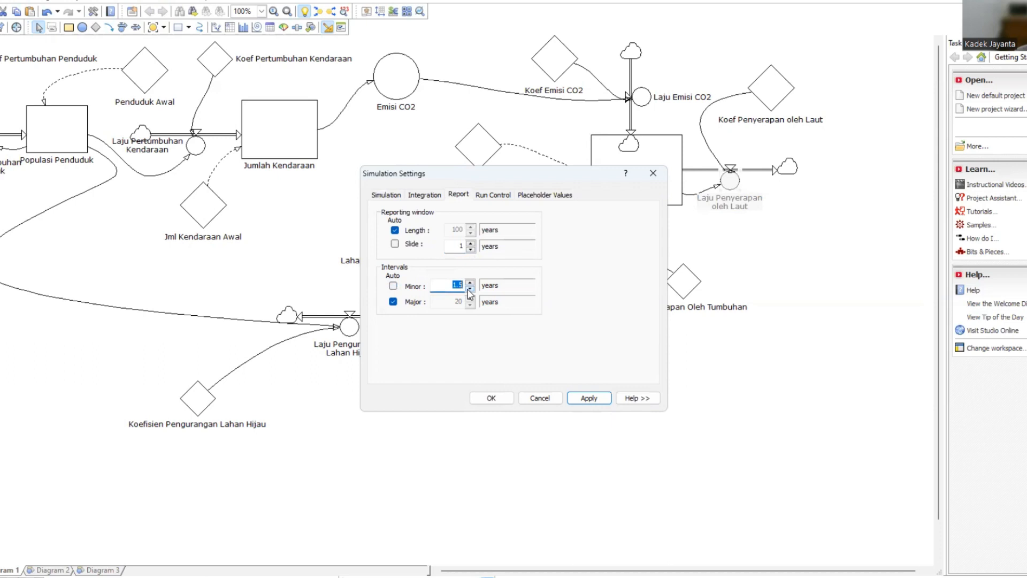
left_click(393, 302)
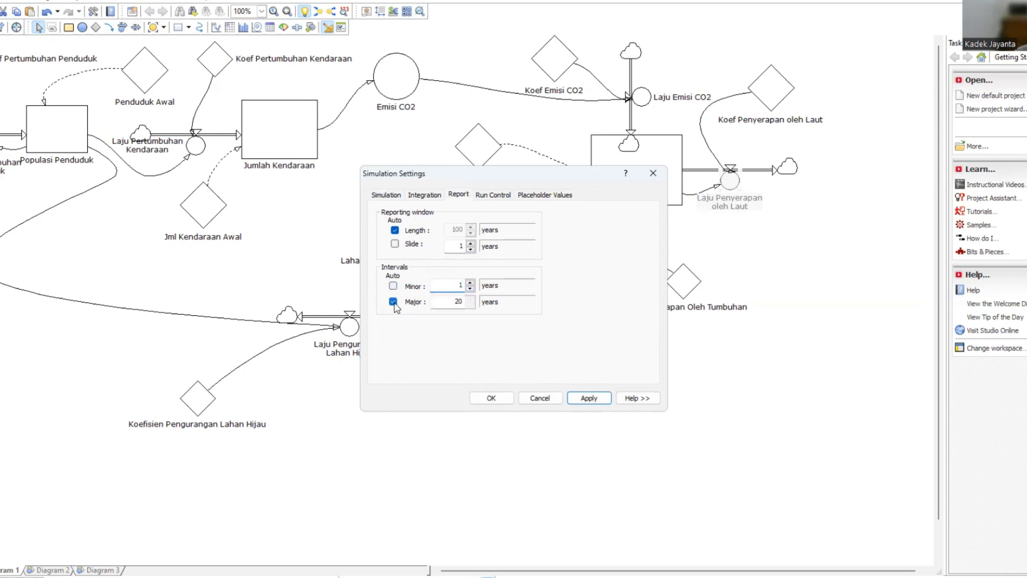
left_click(470, 304)
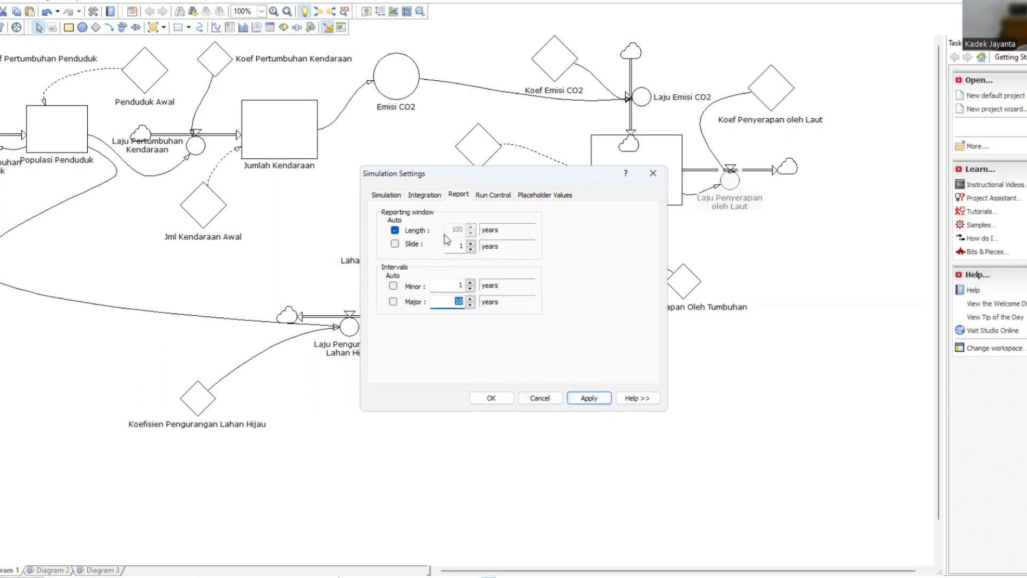
left_click(395, 231)
left_click(591, 400)
left_click(493, 398)
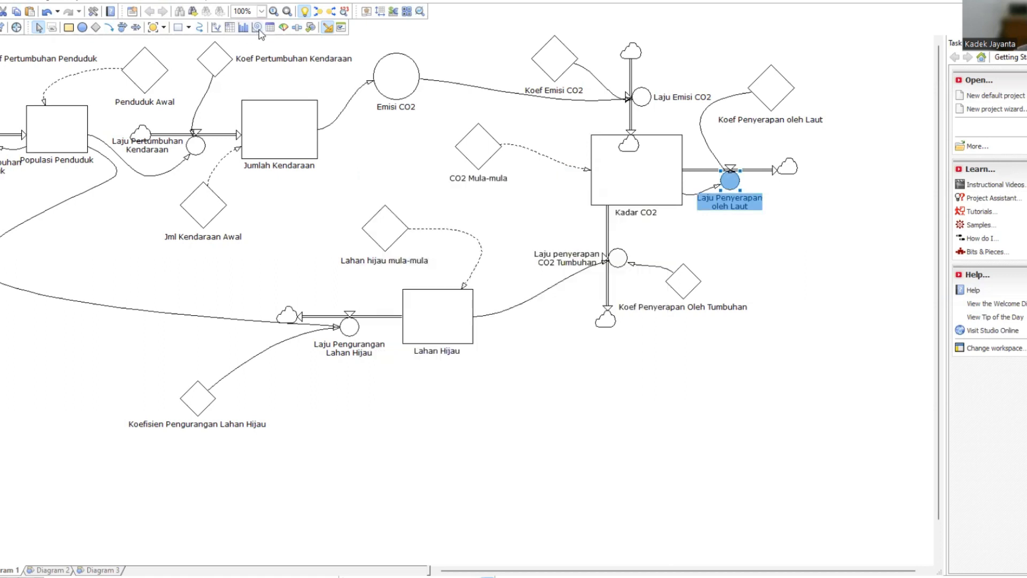
Draw an empty time table in the free space below the Lahan Hijau level.
left_click(230, 27)
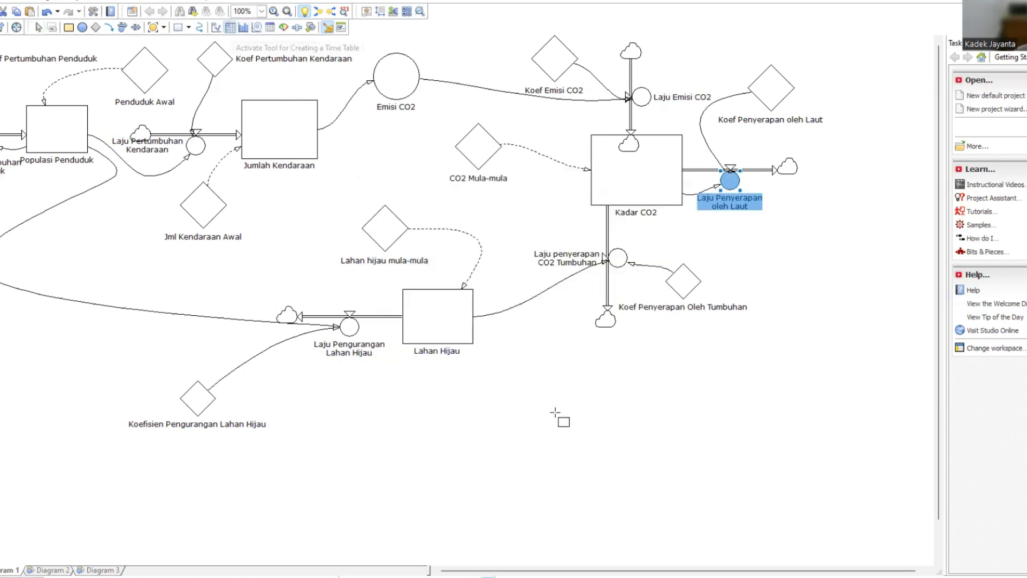
left_click_drag(461, 397, 716, 535)
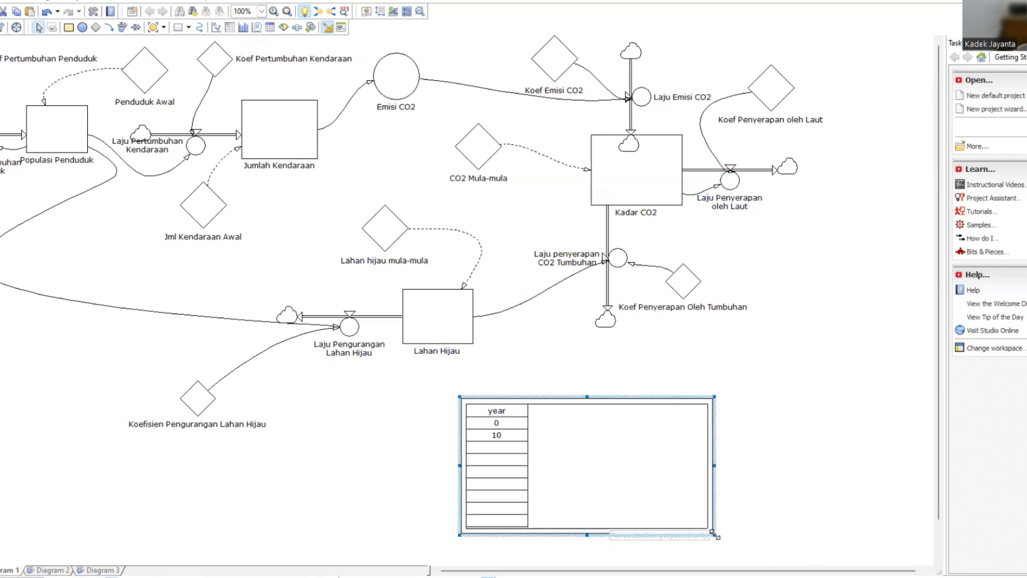
left_click(512, 425)
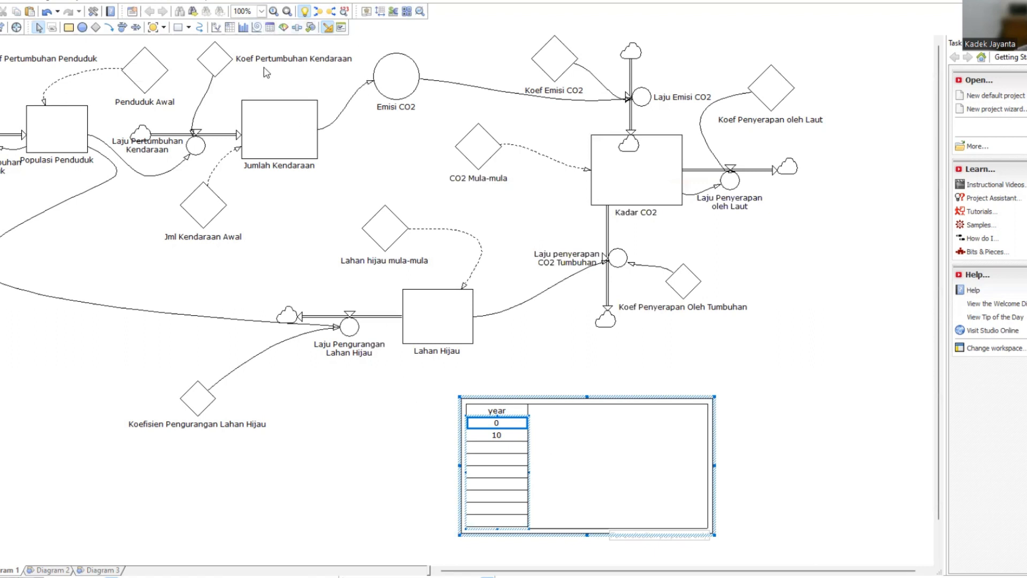
Set the simulation stop time to 10, and the reporting window length and the major interval to 1 year each.
left_click(119, 1)
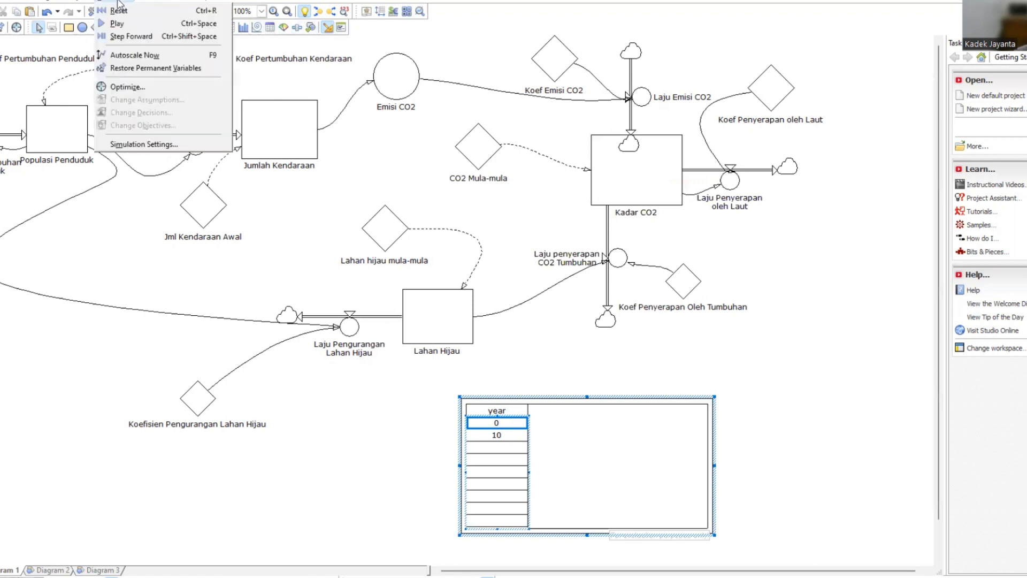
left_click(143, 144)
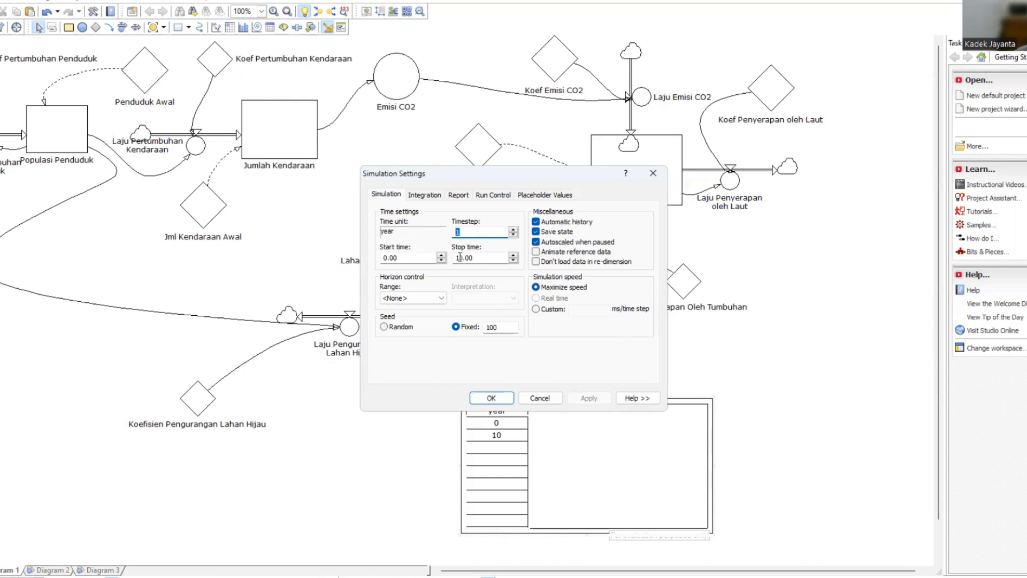
double_click(462, 257)
type("10")
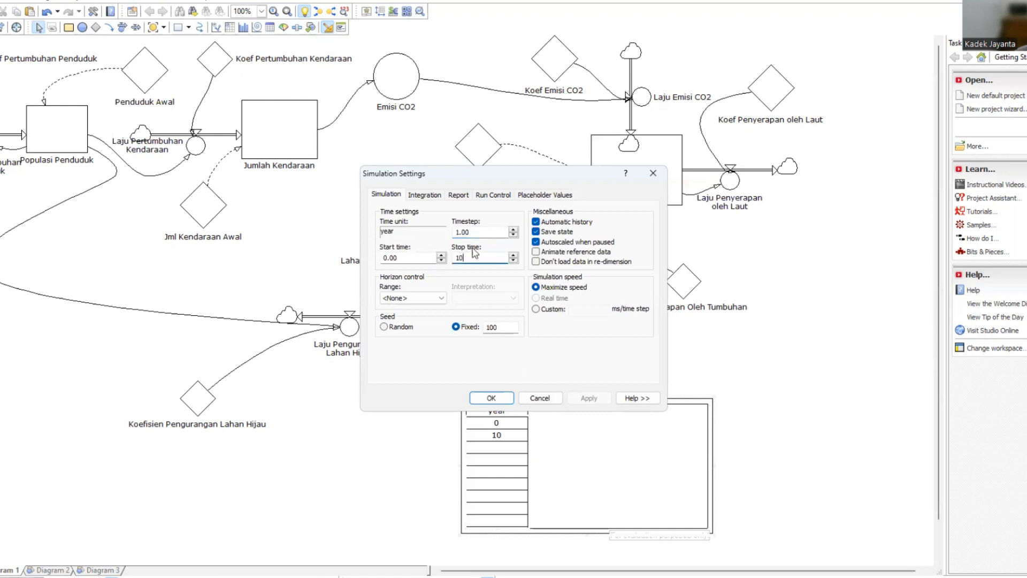
left_click(424, 196)
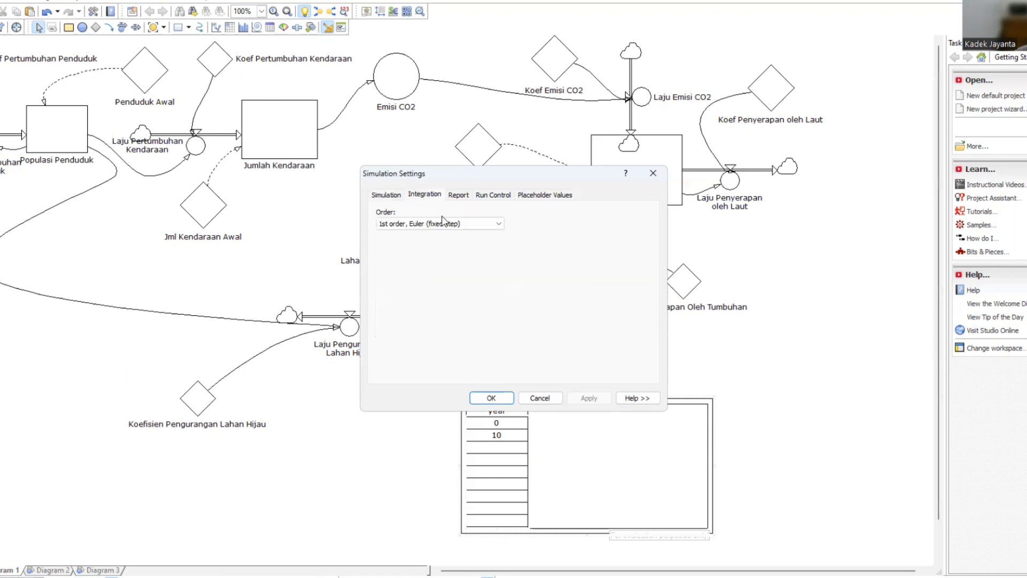
left_click(466, 196)
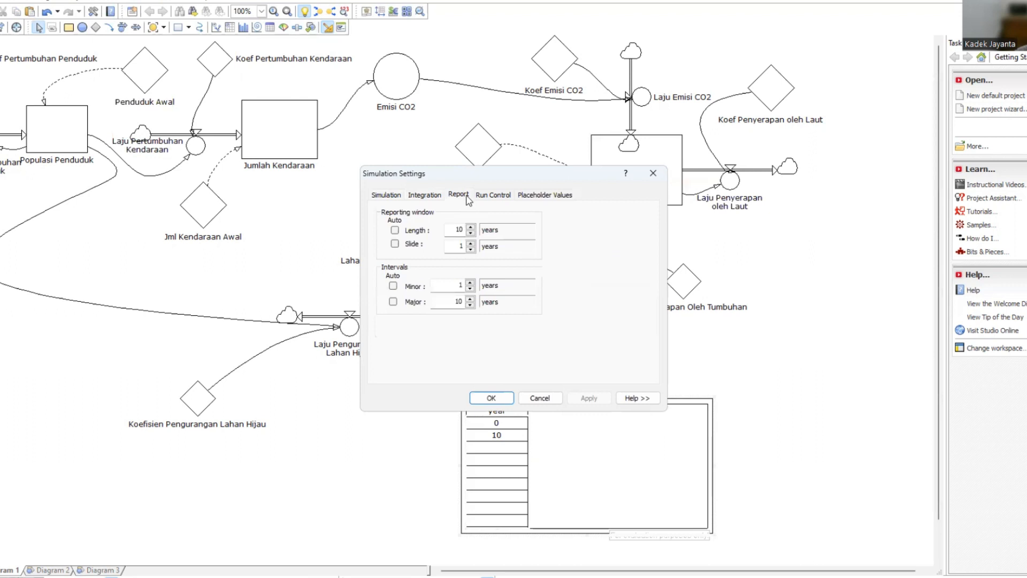
left_click(471, 234)
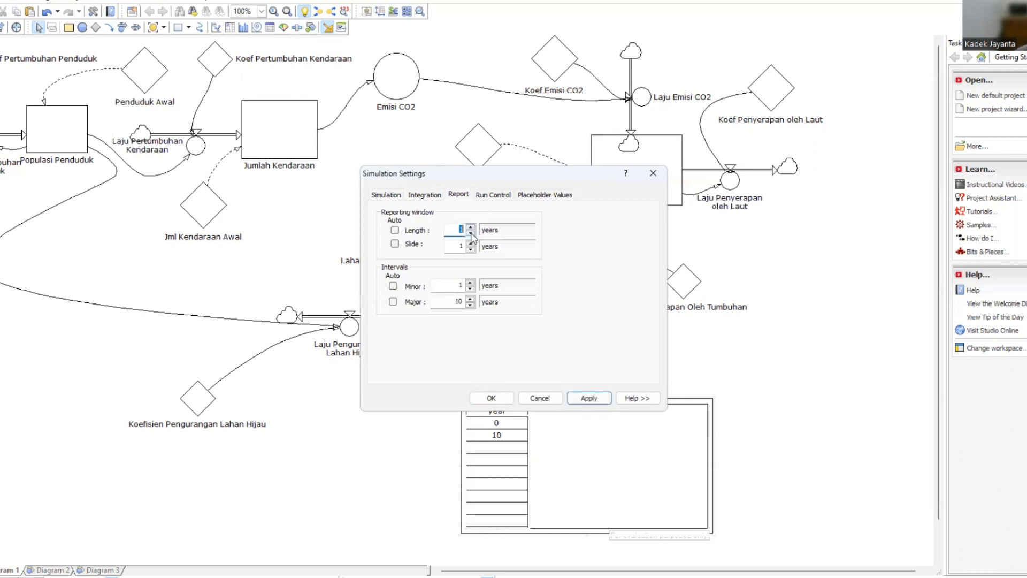
left_click(583, 396)
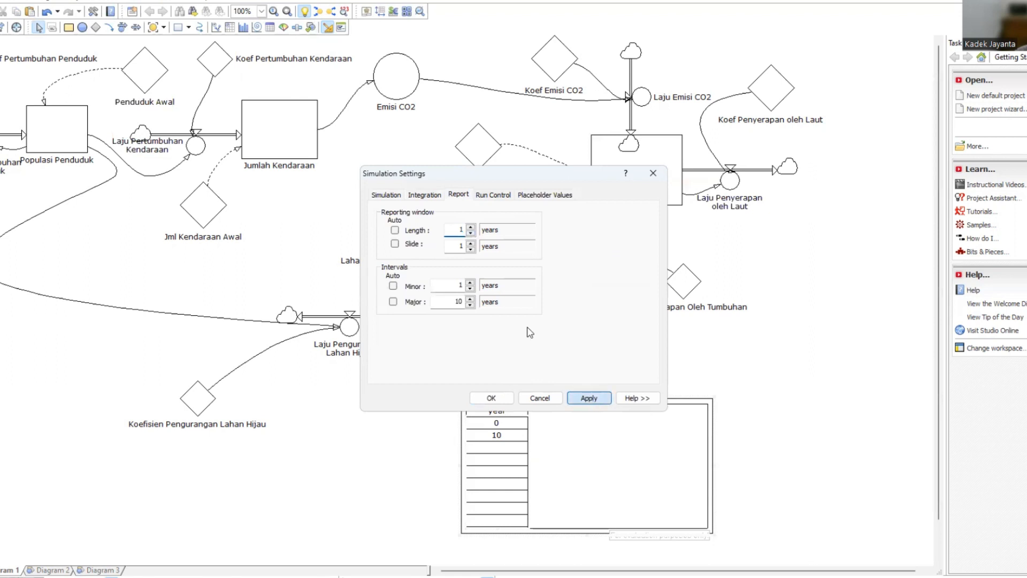
left_click(476, 303)
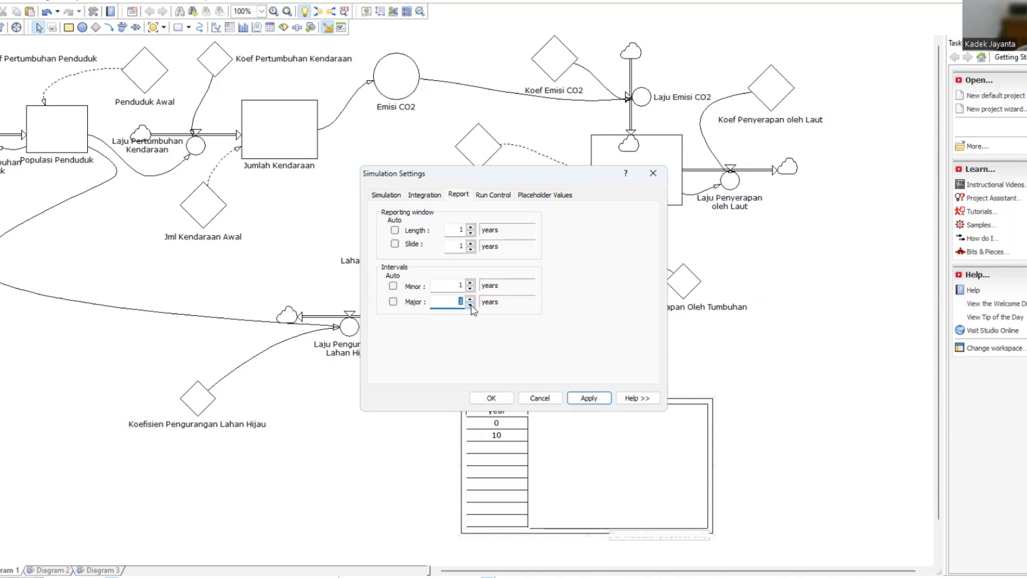
left_click(582, 400)
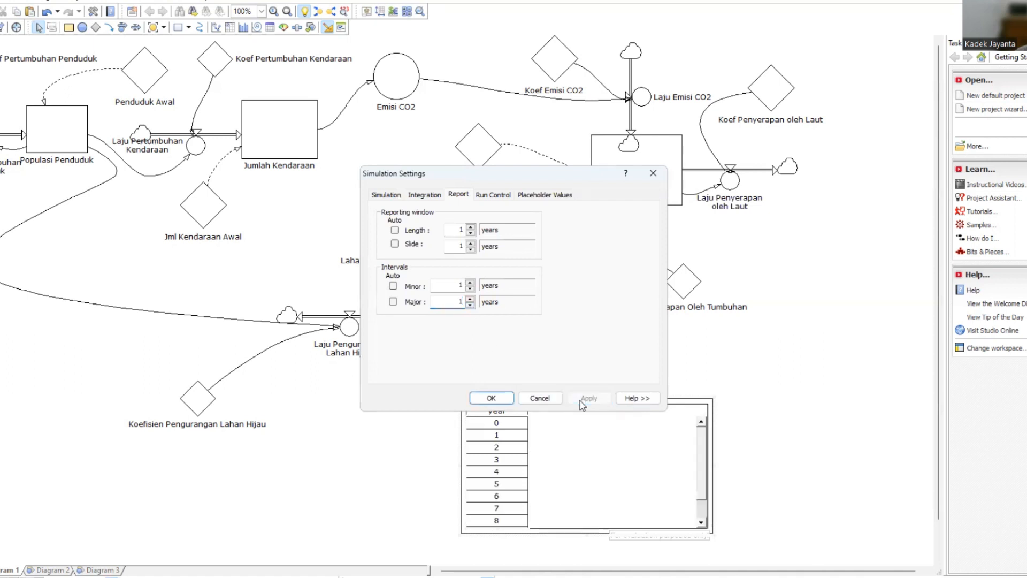
left_click(491, 399)
Shift the time table slightly up, add the Populasi Penduduk level to it and widen that column to fit its heading.
left_click_drag(619, 404, 635, 382)
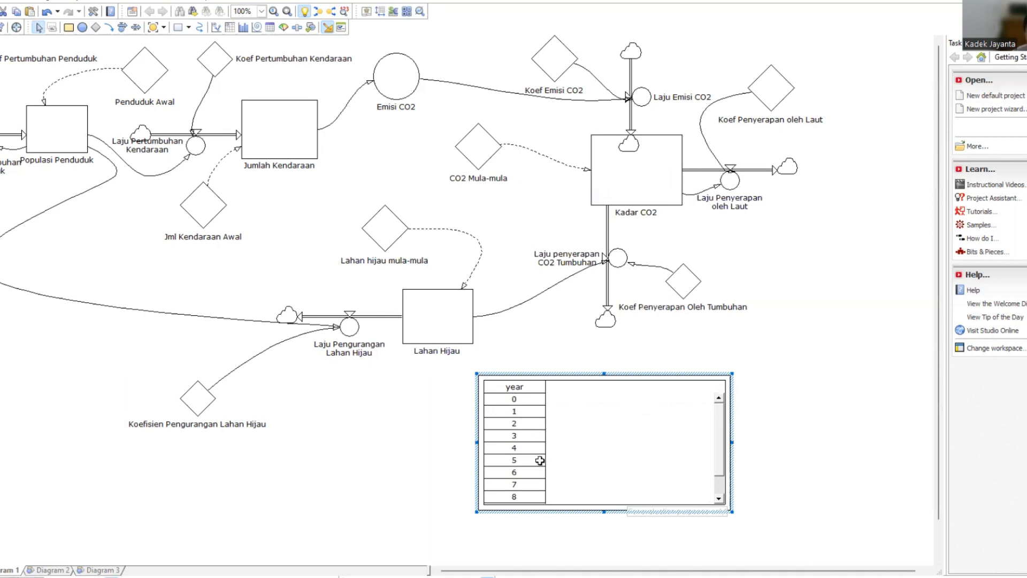
left_click(48, 144)
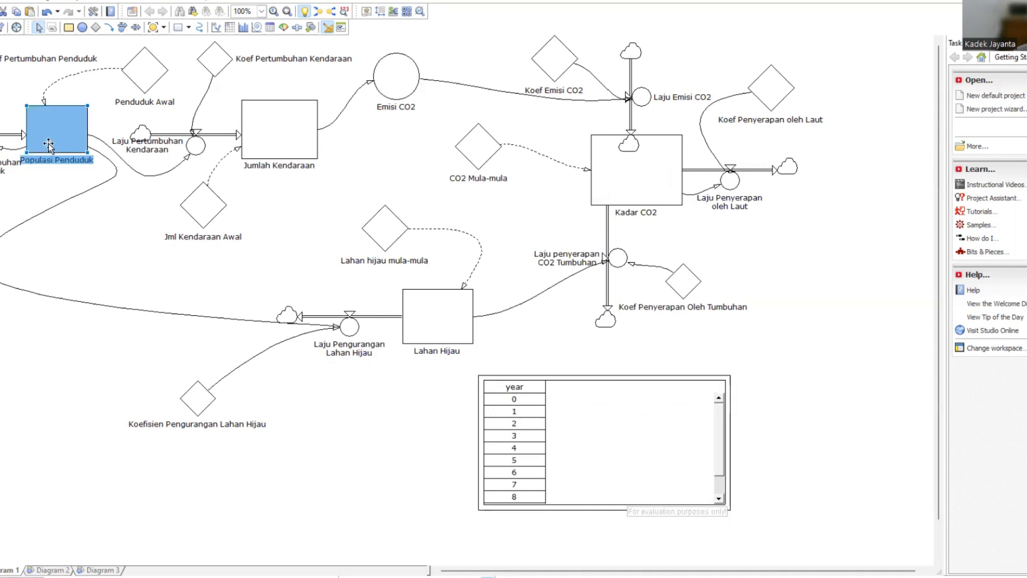
left_click_drag(48, 144, 612, 452)
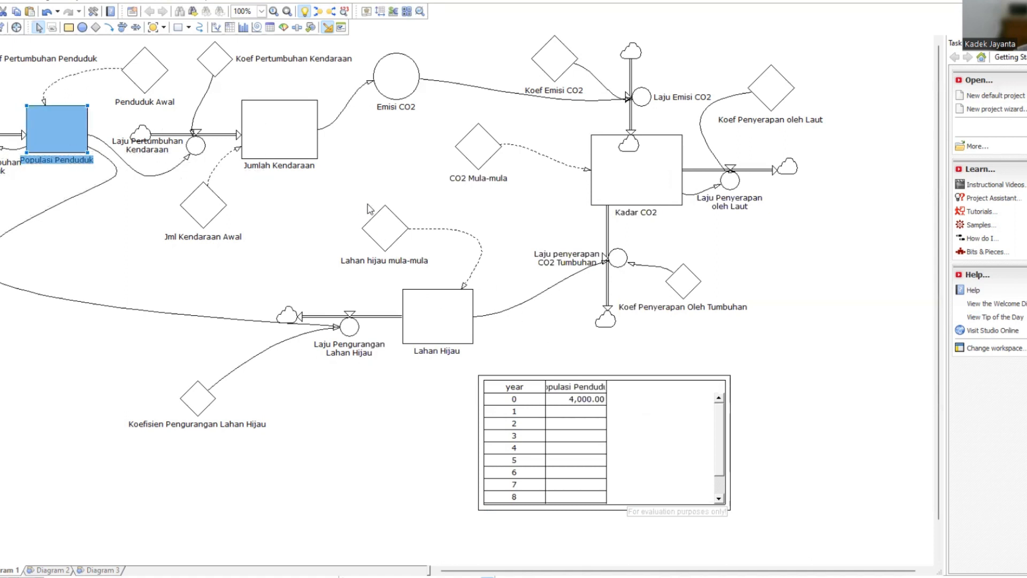
left_click(625, 430)
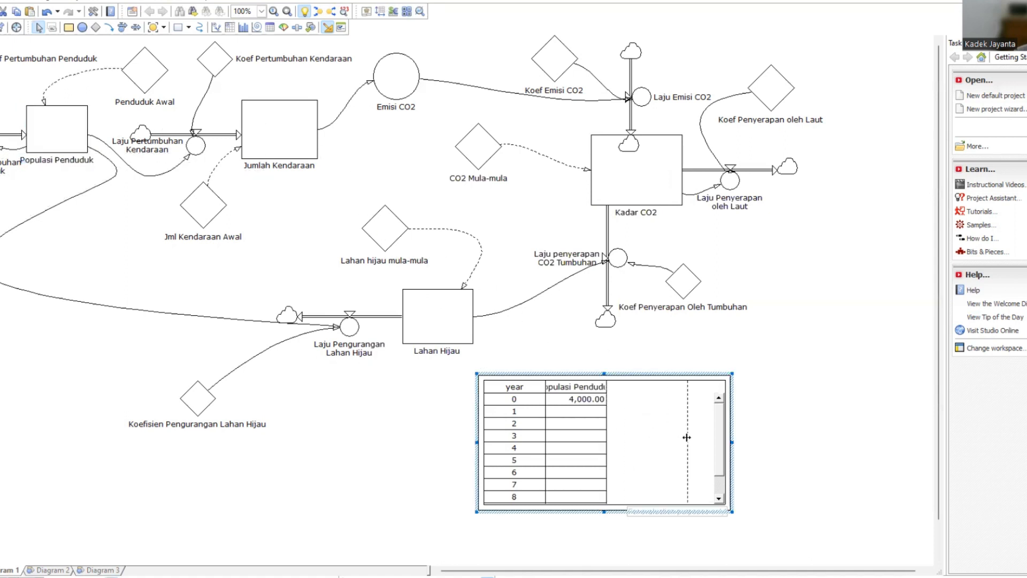
left_click_drag(687, 437, 687, 437)
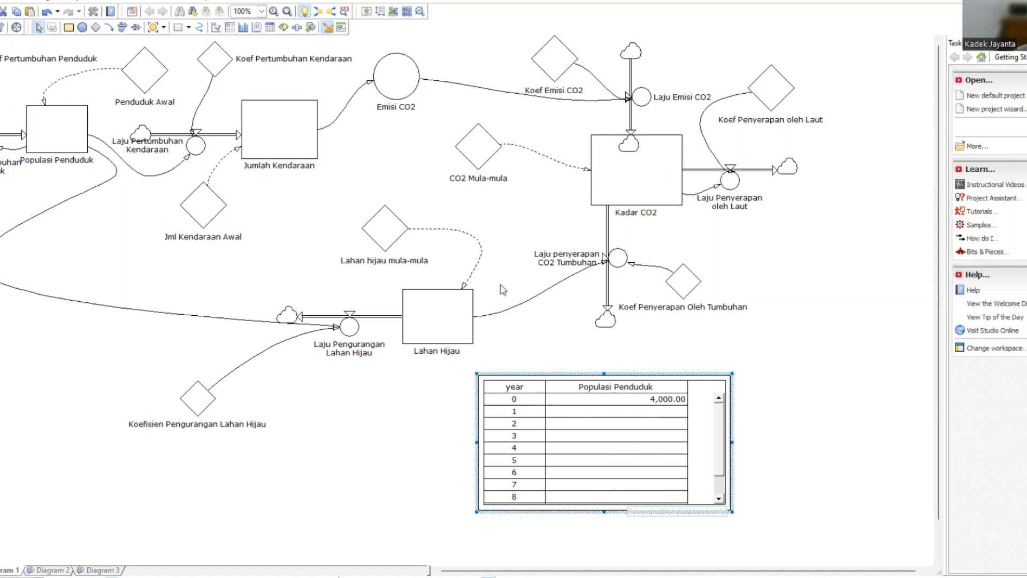
Run the simulation and review the yearly Populasi Penduduk values in the time table.
left_click(126, 0)
left_click(107, 25)
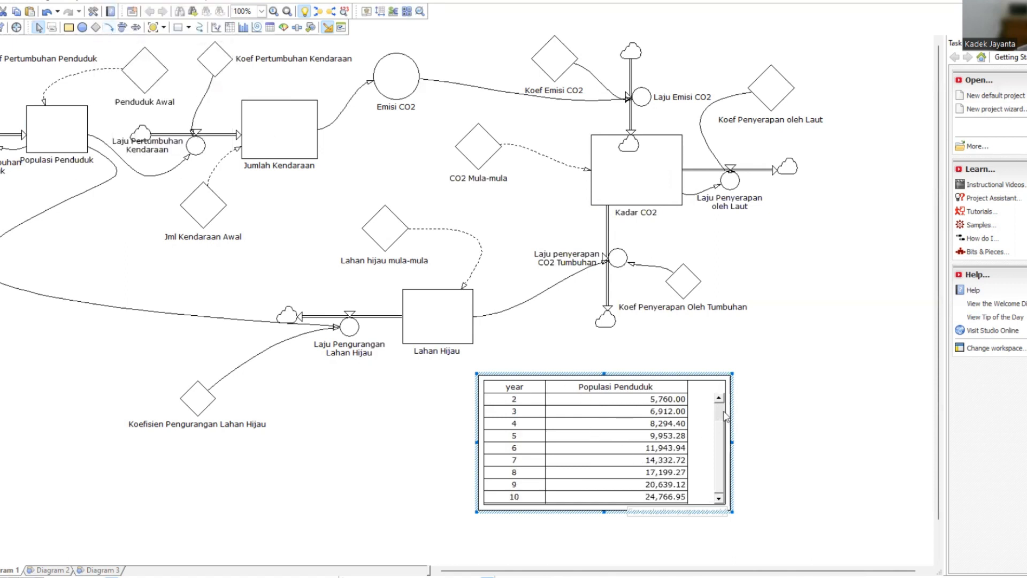
scroll(714, 431, "up", 1)
scroll(714, 430, "down", 1)
scroll(724, 450, "up", 1)
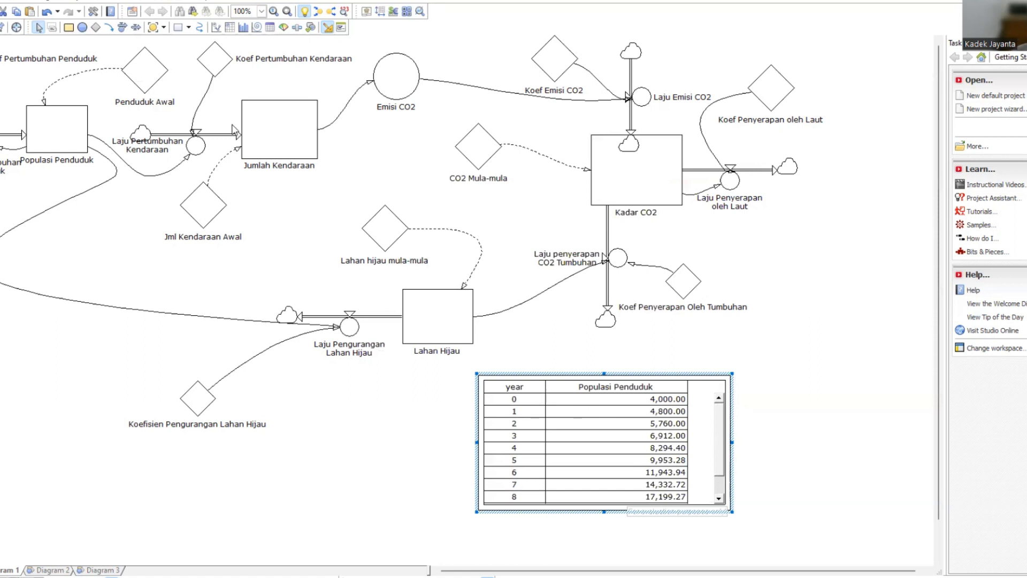
Add the Jumlah Kendaraan level to the time table and widen its column to fit the heading.
left_click(269, 131)
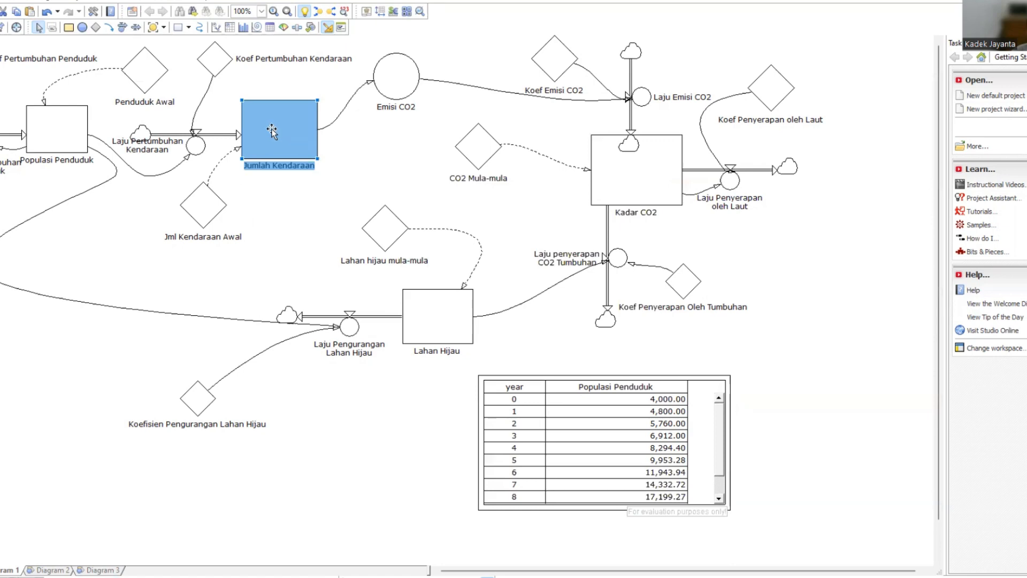
left_click_drag(271, 128, 638, 450)
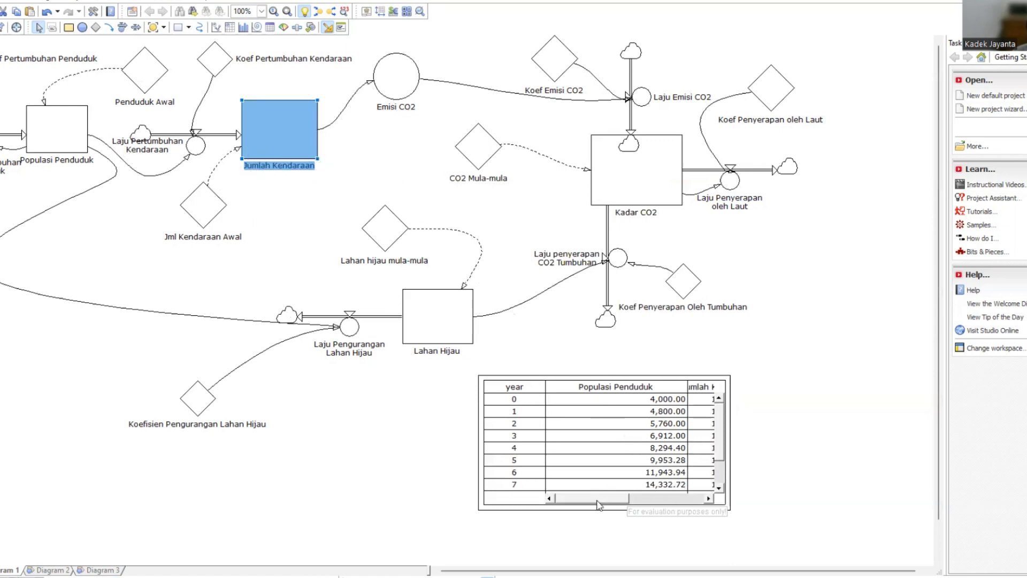
left_click_drag(596, 498, 641, 501)
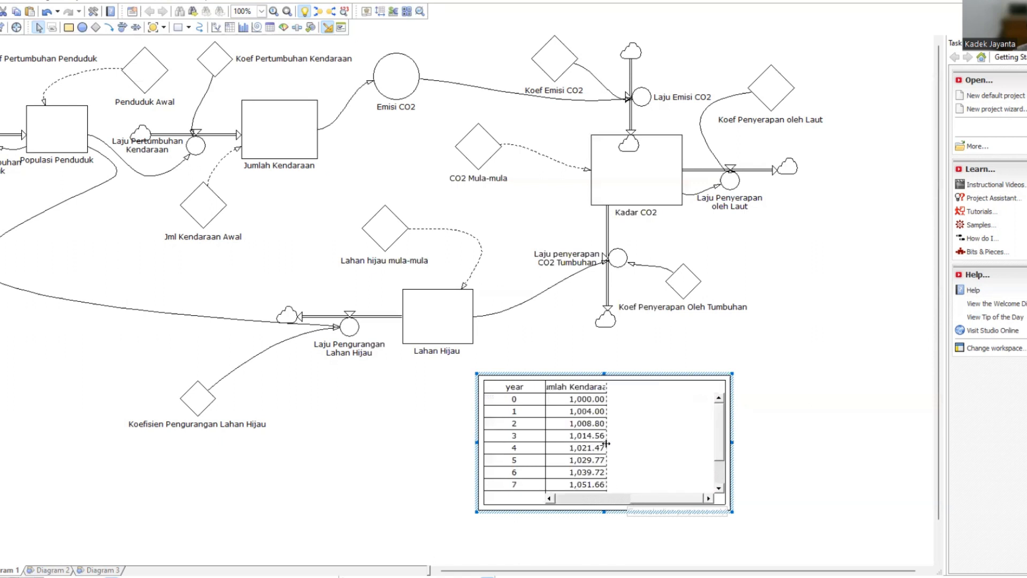
left_click_drag(607, 444, 668, 444)
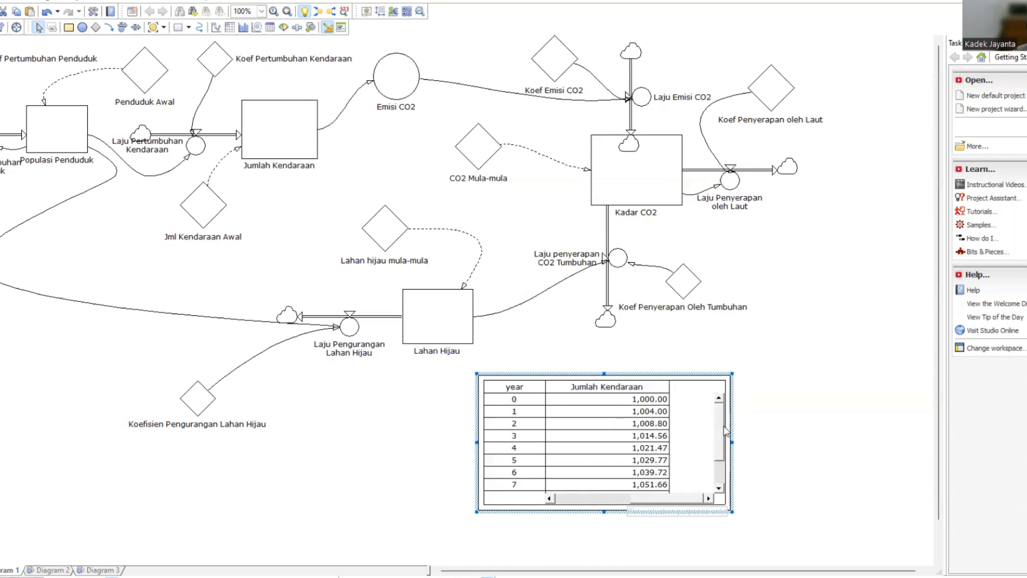
Review the Jumlah Kendaraan values up to year 10 and move the time table slightly down and left to free space beside it.
left_click_drag(727, 422, 727, 444)
scroll(722, 470, "down", 1)
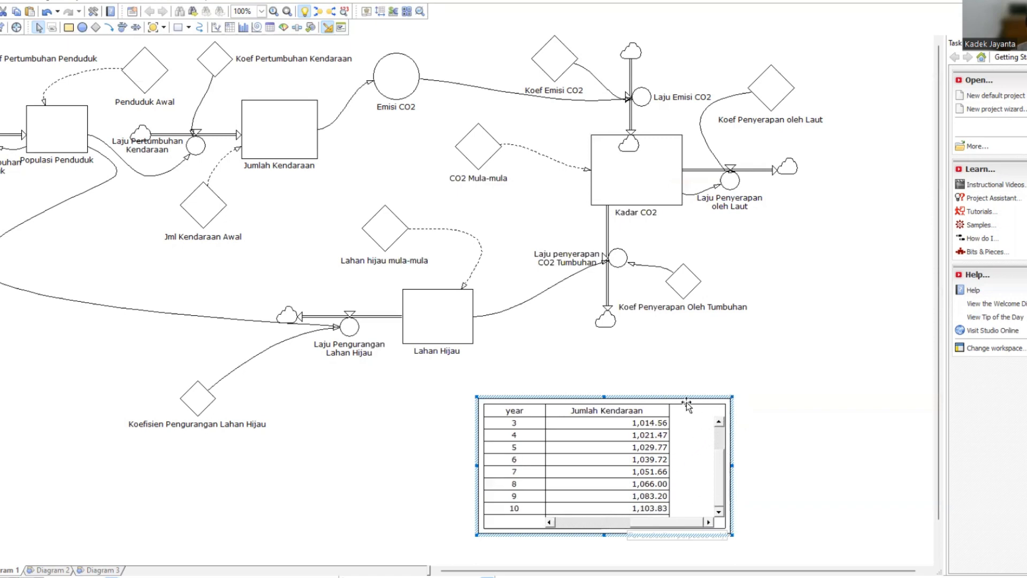
left_click_drag(604, 401, 530, 398)
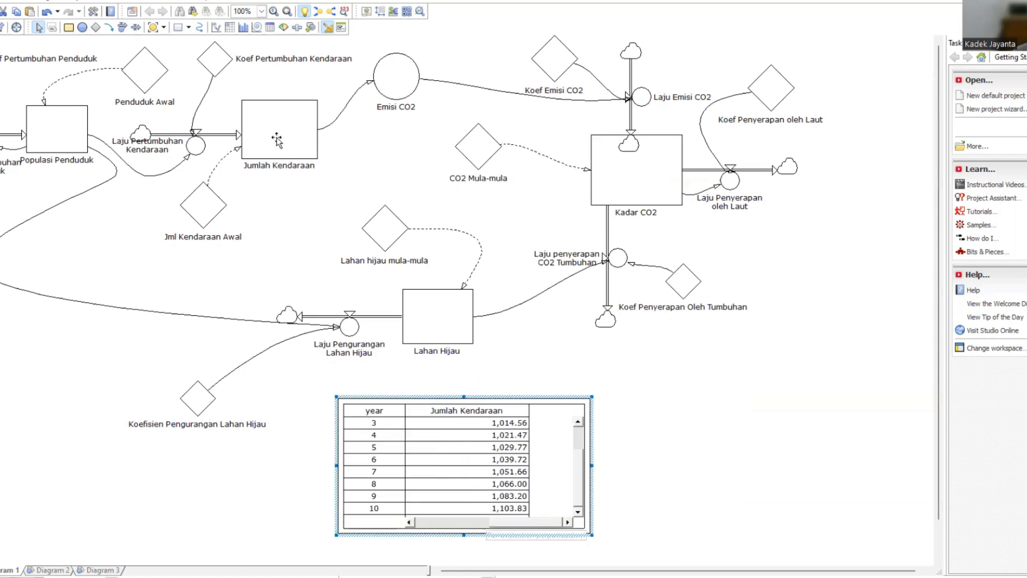
Draw a time graph in the free space beside the time table and add the Kadar CO2 level to it.
left_click(216, 27)
left_click_drag(671, 387, 870, 528)
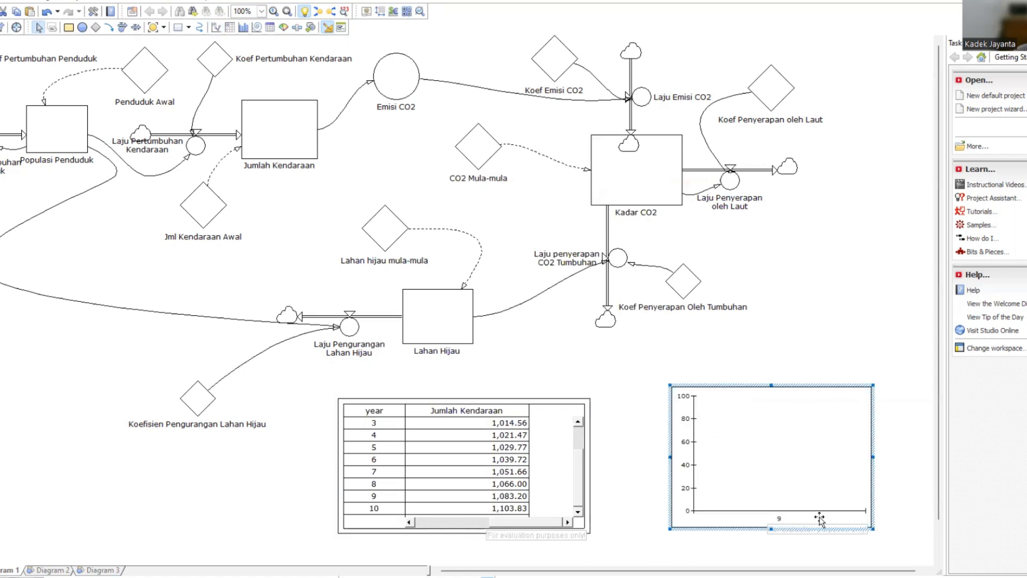
left_click(627, 185)
left_click_drag(627, 184, 784, 467)
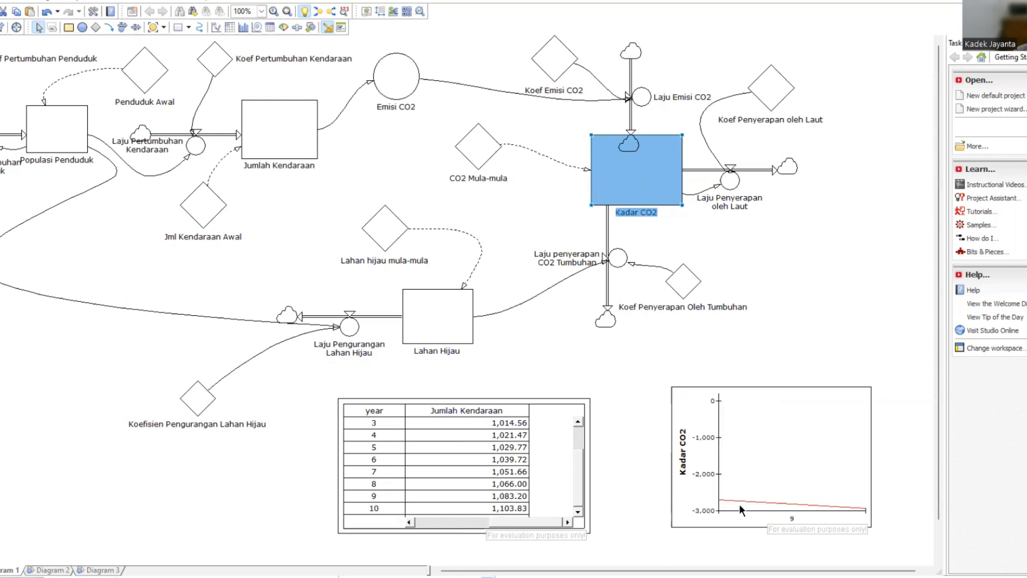
Shift the time graph slightly up and left, check its general properties, and add the Populasi Penduduk level as a second curve.
left_click(712, 432)
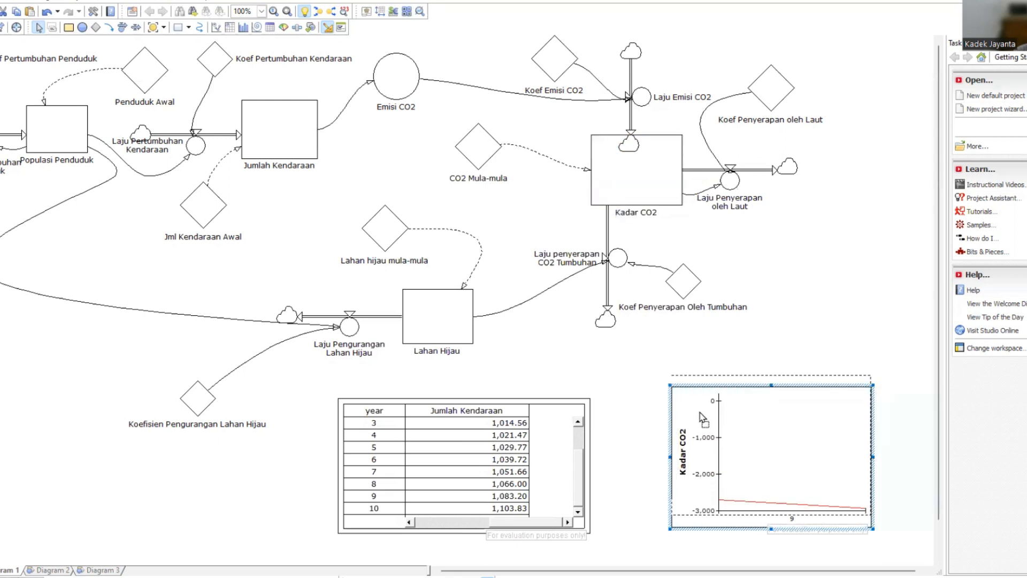
left_click_drag(712, 432, 698, 413)
double_click(699, 413)
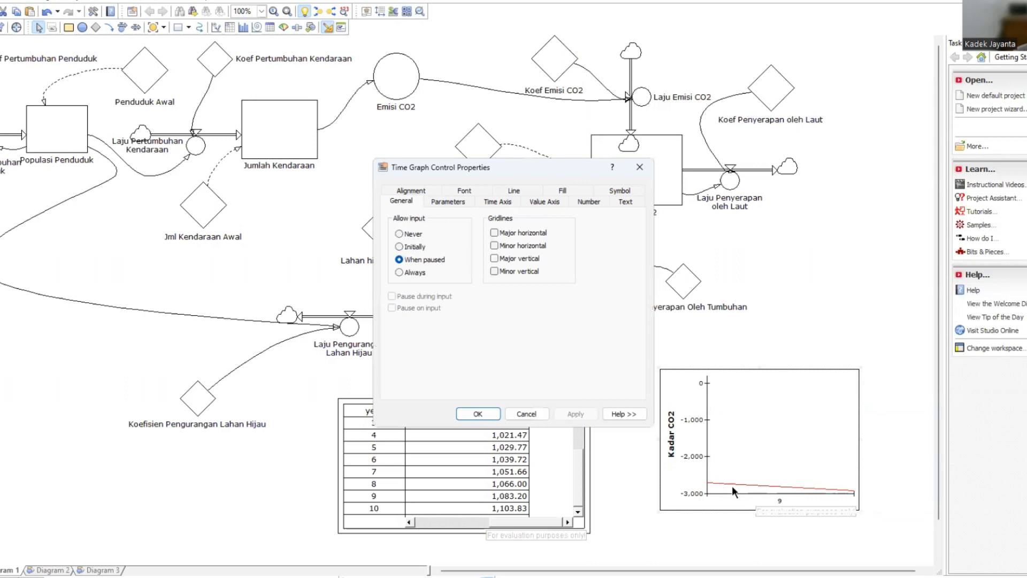
left_click(475, 414)
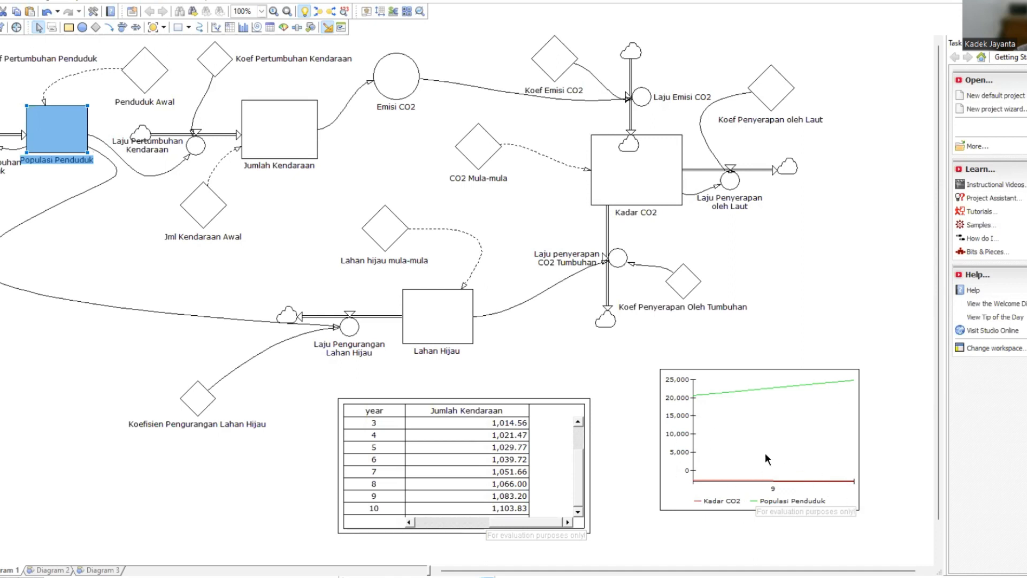
left_click(779, 481)
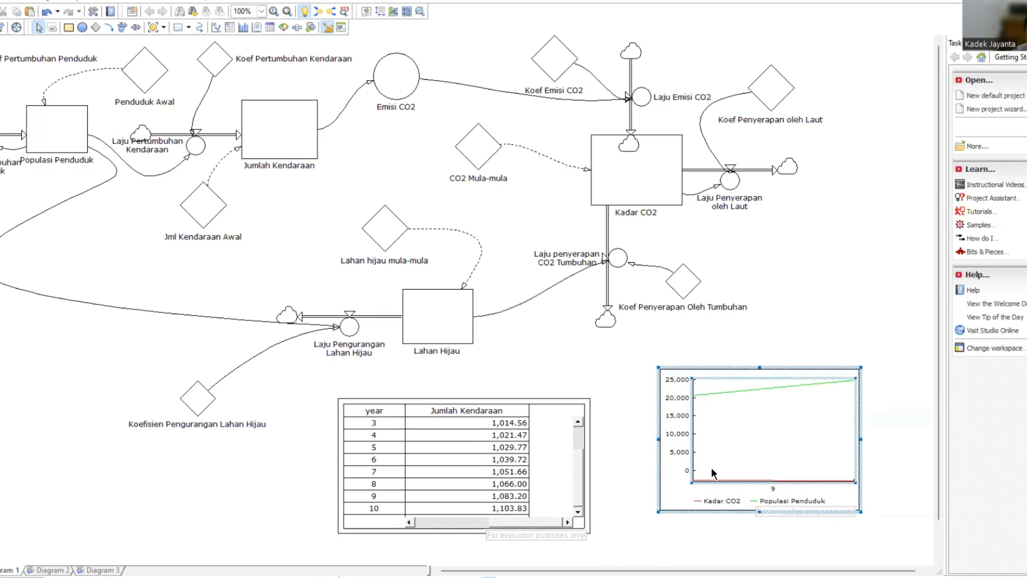